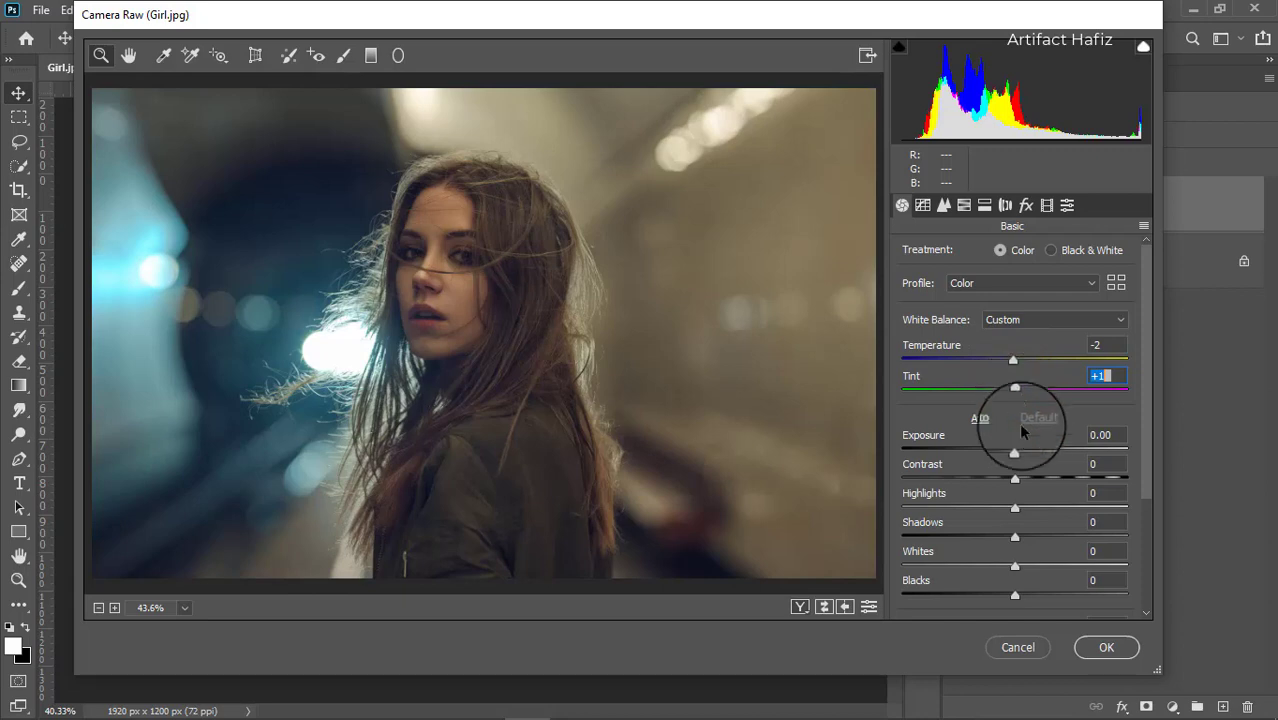
- Set Highlights to -11, Shadows to +28, Whites to +17 and Blacks to -3 in the basic tone adjustments
scroll(1018, 422, "down", 1)
left_click(1010, 464)
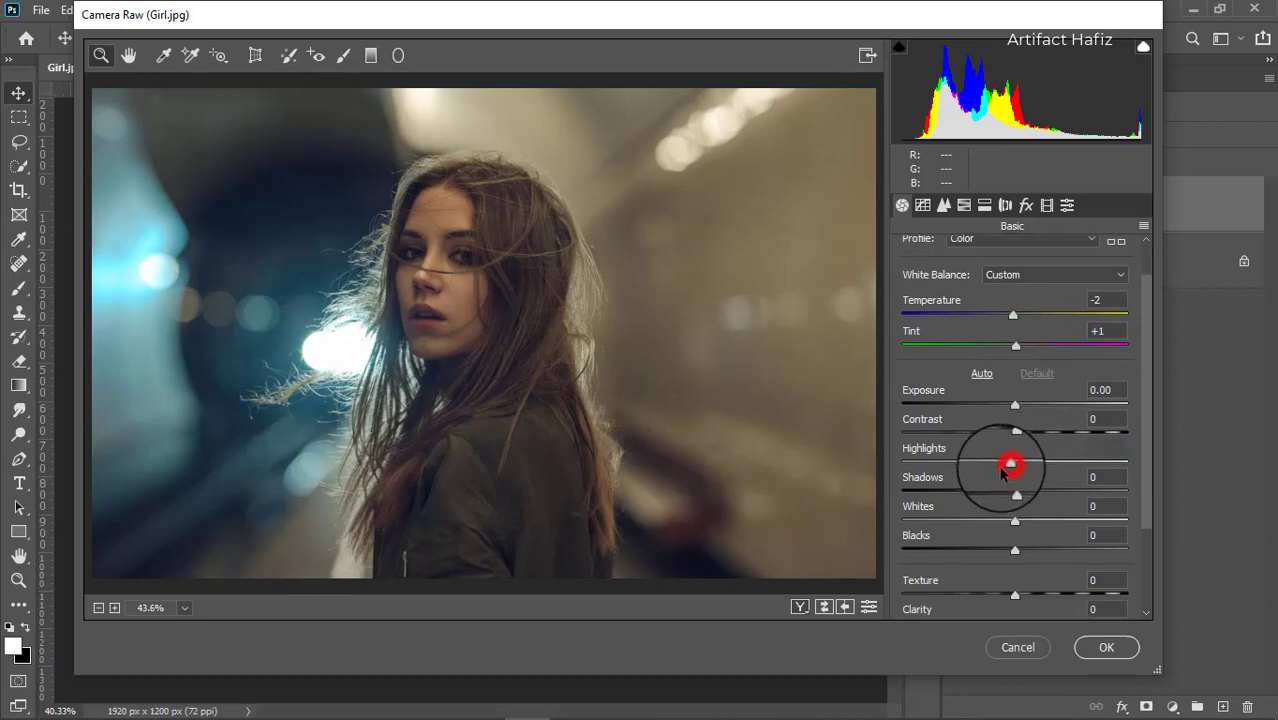
left_click_drag(1010, 464, 1002, 464)
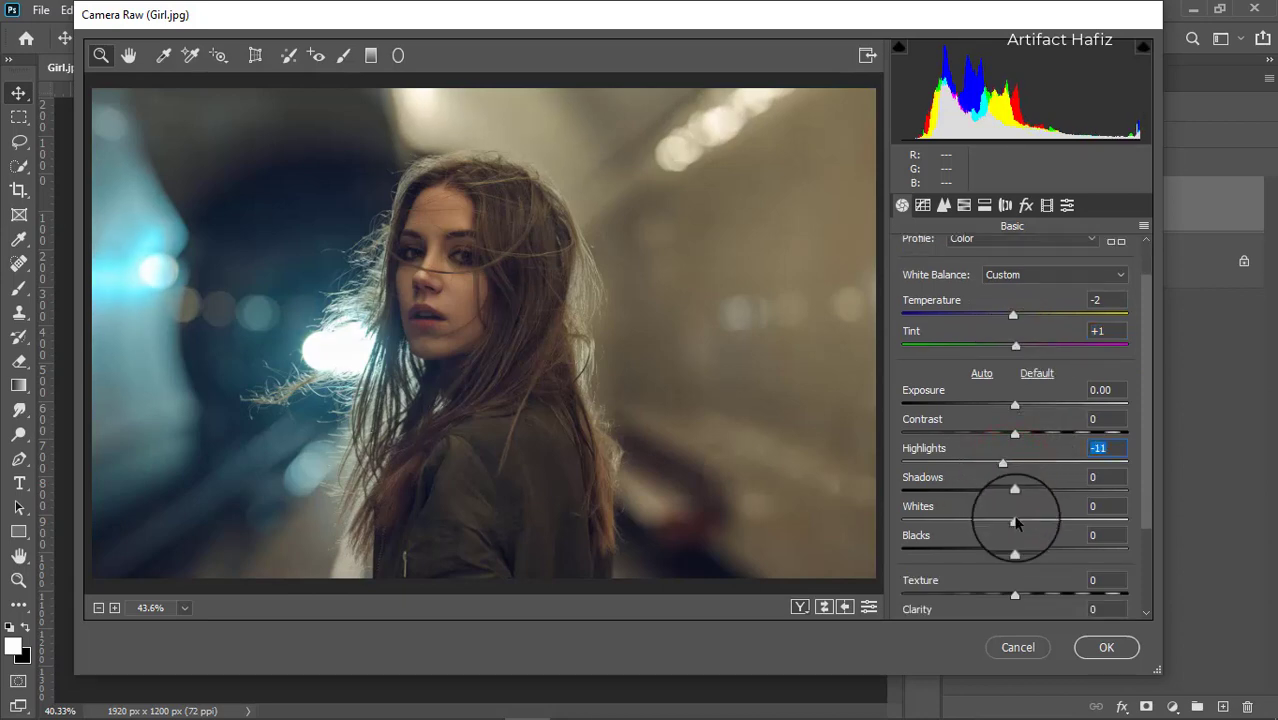
mouse_move(1015, 518)
left_mouse_down()
mouse_move(1091, 523)
mouse_move(1033, 513)
mouse_move(1013, 548)
left_mouse_up()
left_click_drag(1015, 491, 1045, 495)
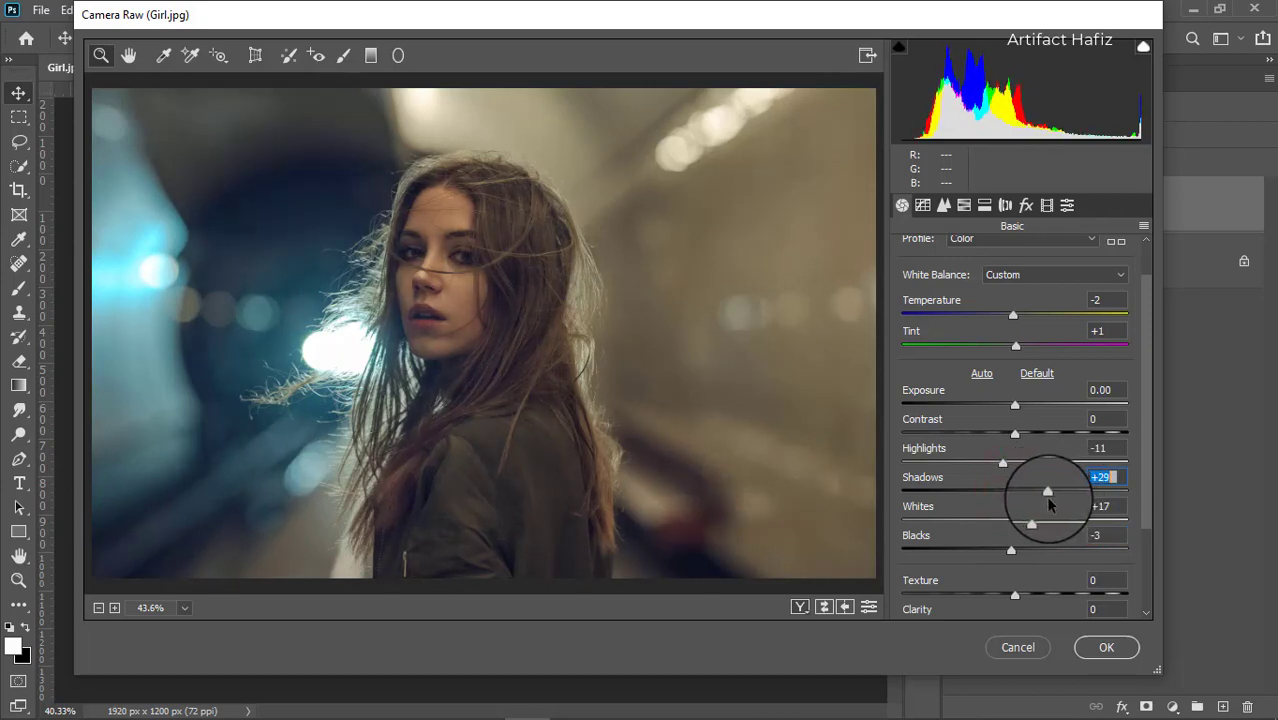
- Raise the photo's Vibrance to +13 and Clarity to +4 in the basic adjustments
scroll(1028, 532, "down", 3)
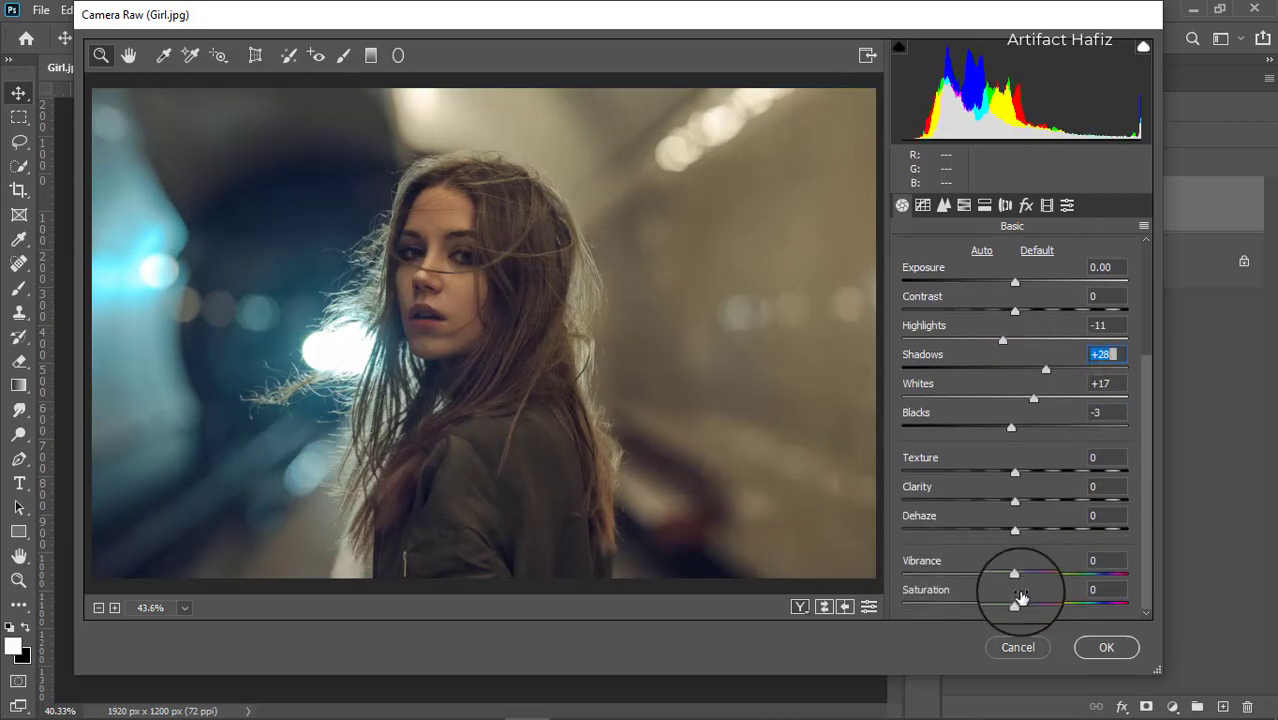
left_click_drag(1016, 577, 1031, 582)
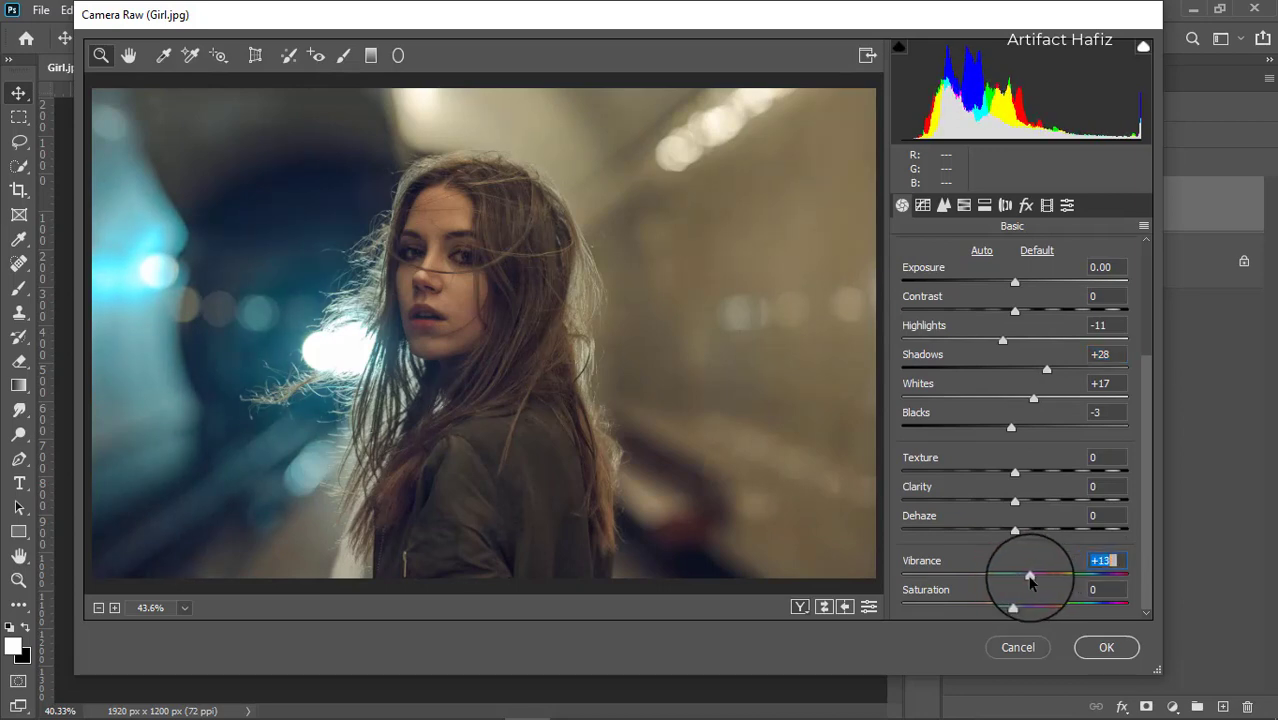
left_click_drag(1015, 500, 1019, 502)
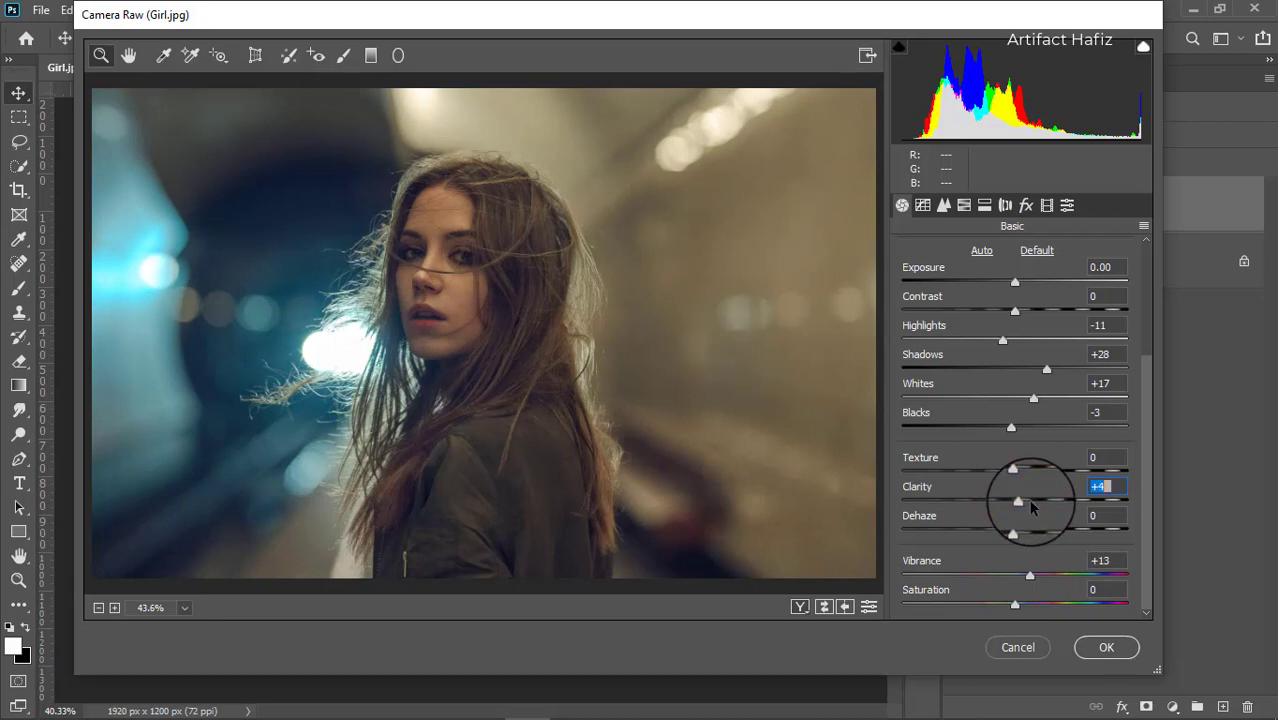
- Set the HSL saturation of Reds to +8, Yellows to +11 and Greens to +22
left_click(965, 205)
left_click(975, 255)
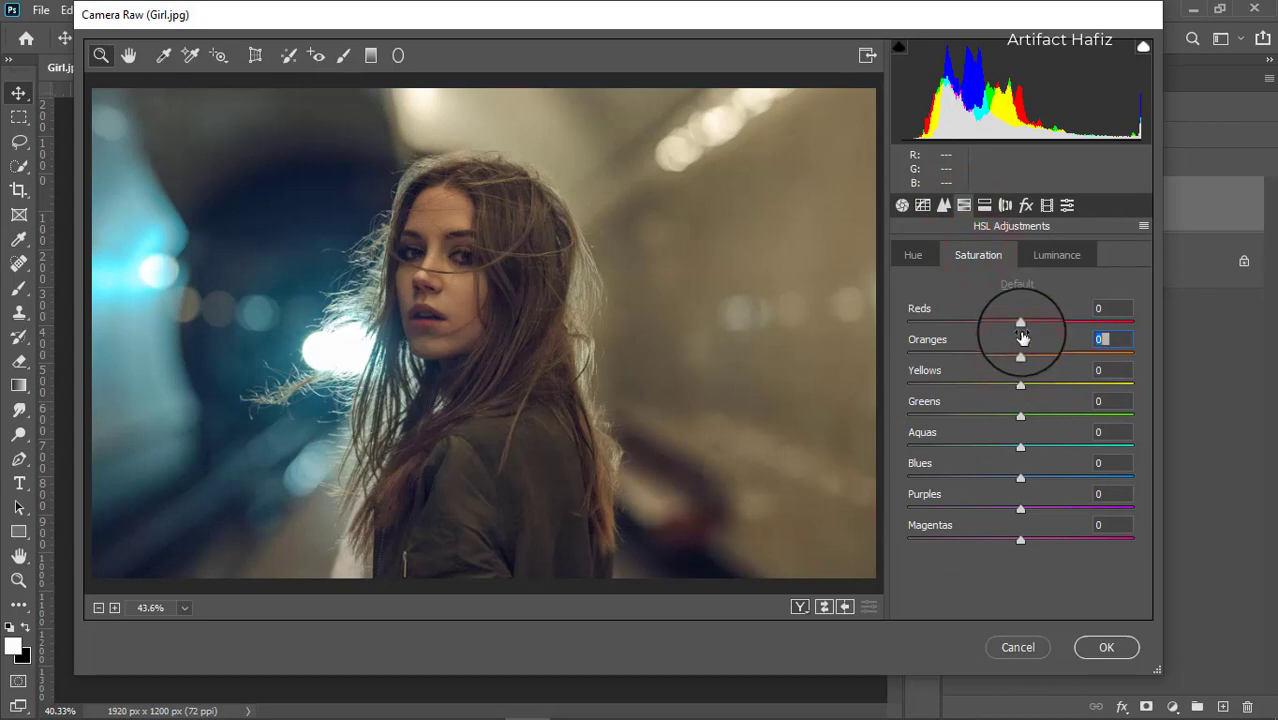
left_click_drag(1020, 321, 1029, 323)
left_click_drag(1005, 396, 1047, 416)
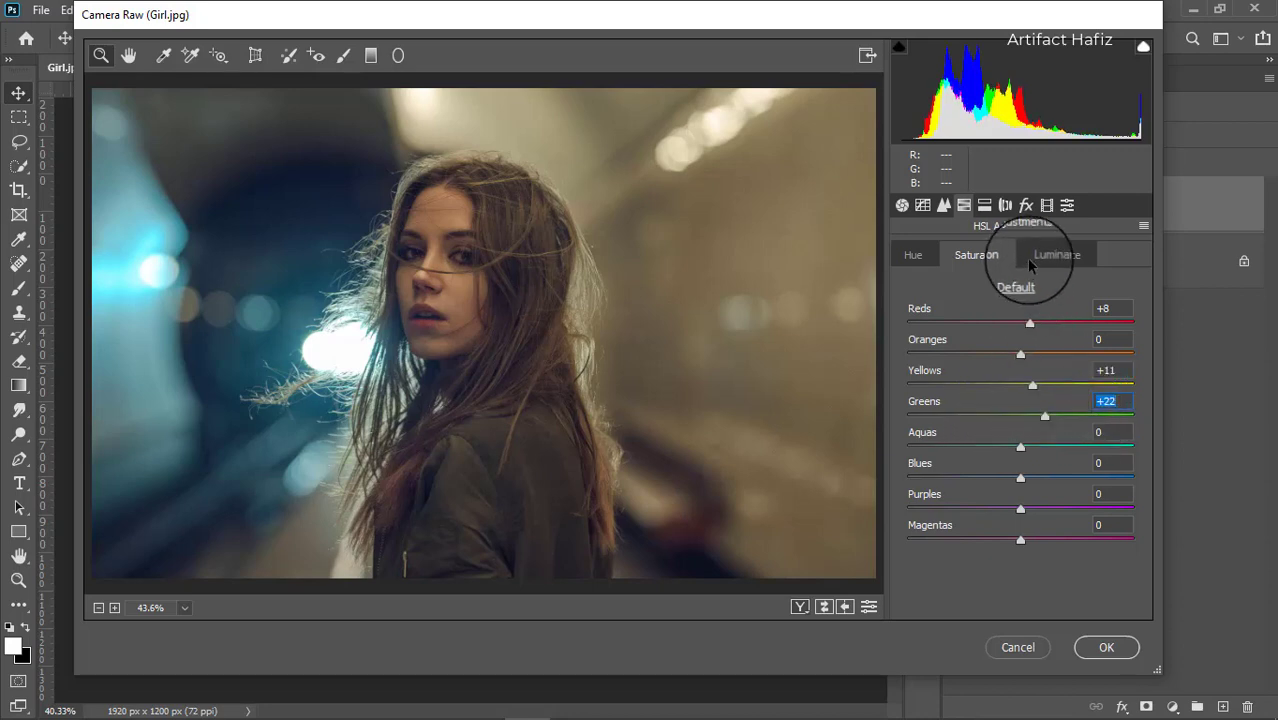
- Set the HSL hue of Yellows to +8, and the luminance of Oranges to +55 and Reds to +29
left_click(913, 255)
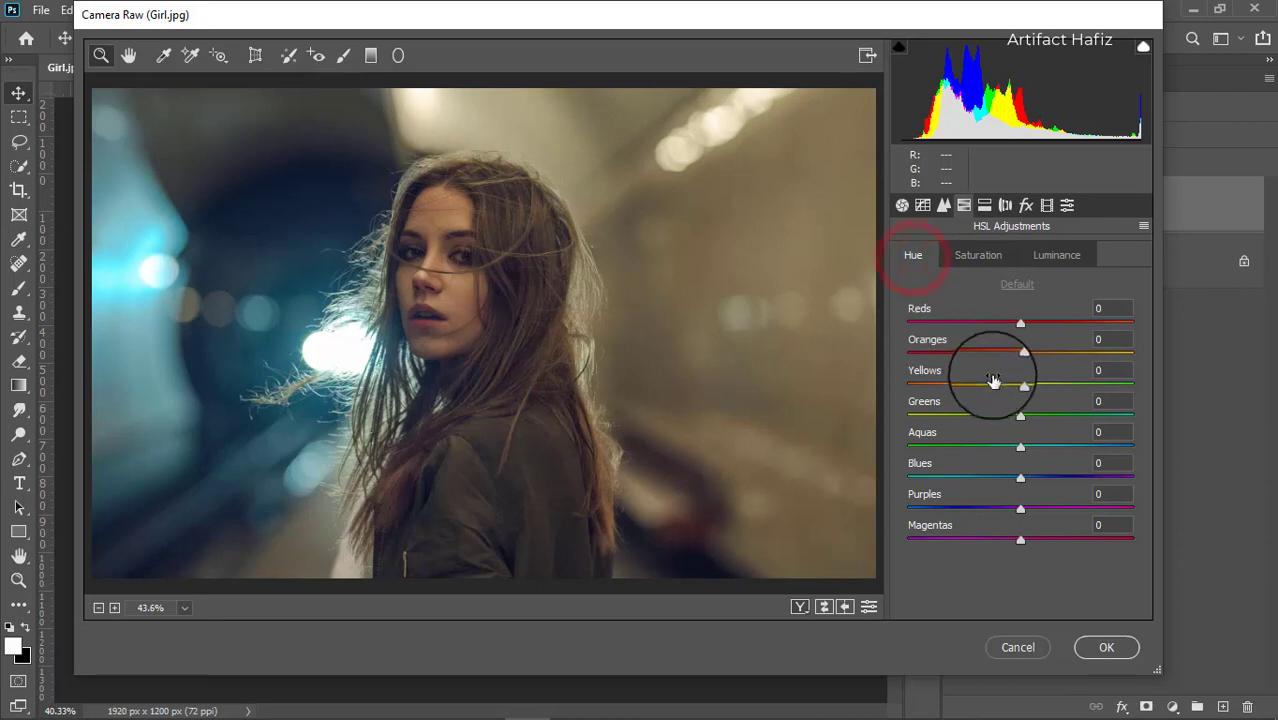
mouse_move(1020, 387)
left_mouse_down()
mouse_move(1084, 380)
mouse_move(981, 396)
mouse_move(1057, 396)
mouse_move(1024, 397)
mouse_move(1038, 397)
mouse_move(1018, 391)
mouse_move(1029, 381)
left_mouse_up()
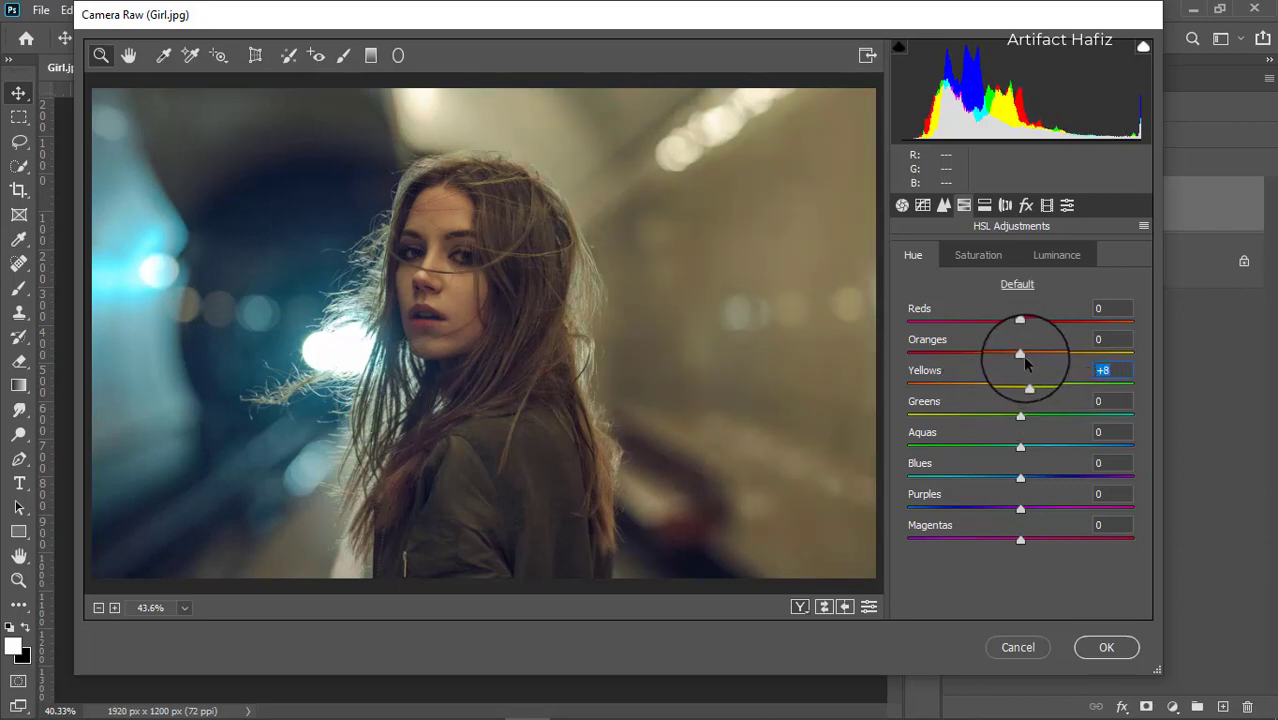
left_click(1044, 260)
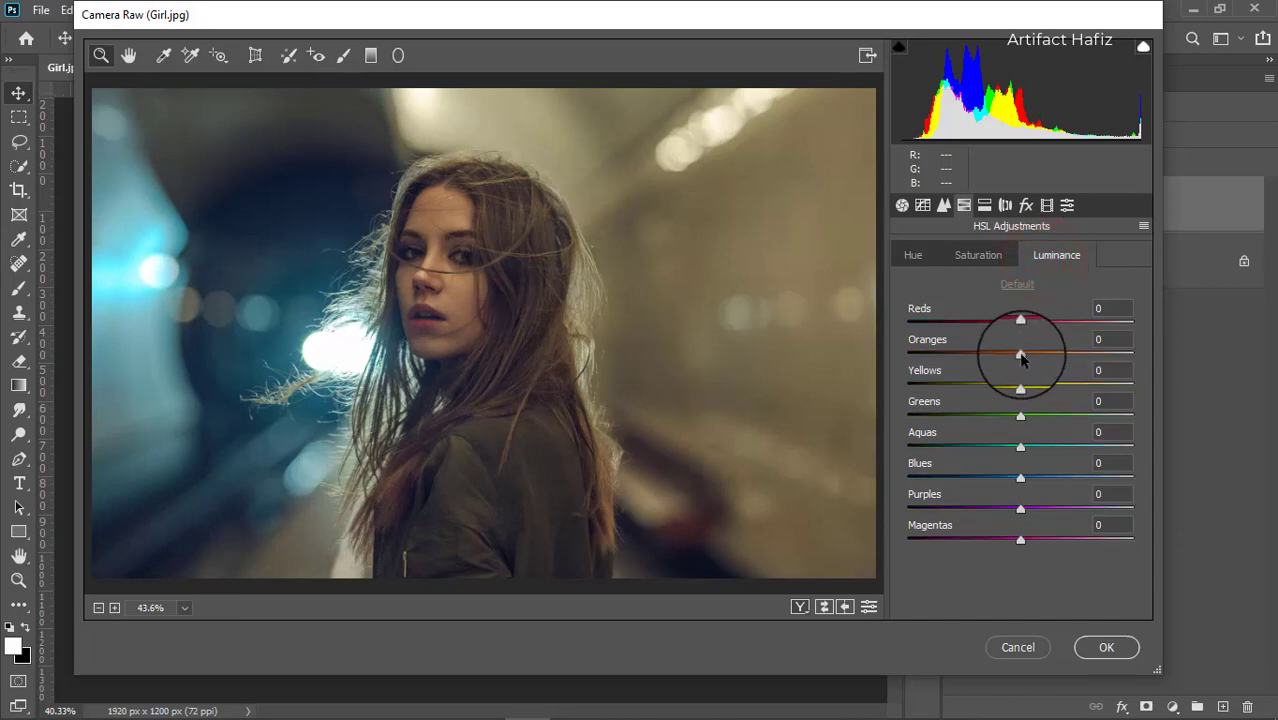
left_click_drag(1020, 354, 1082, 369)
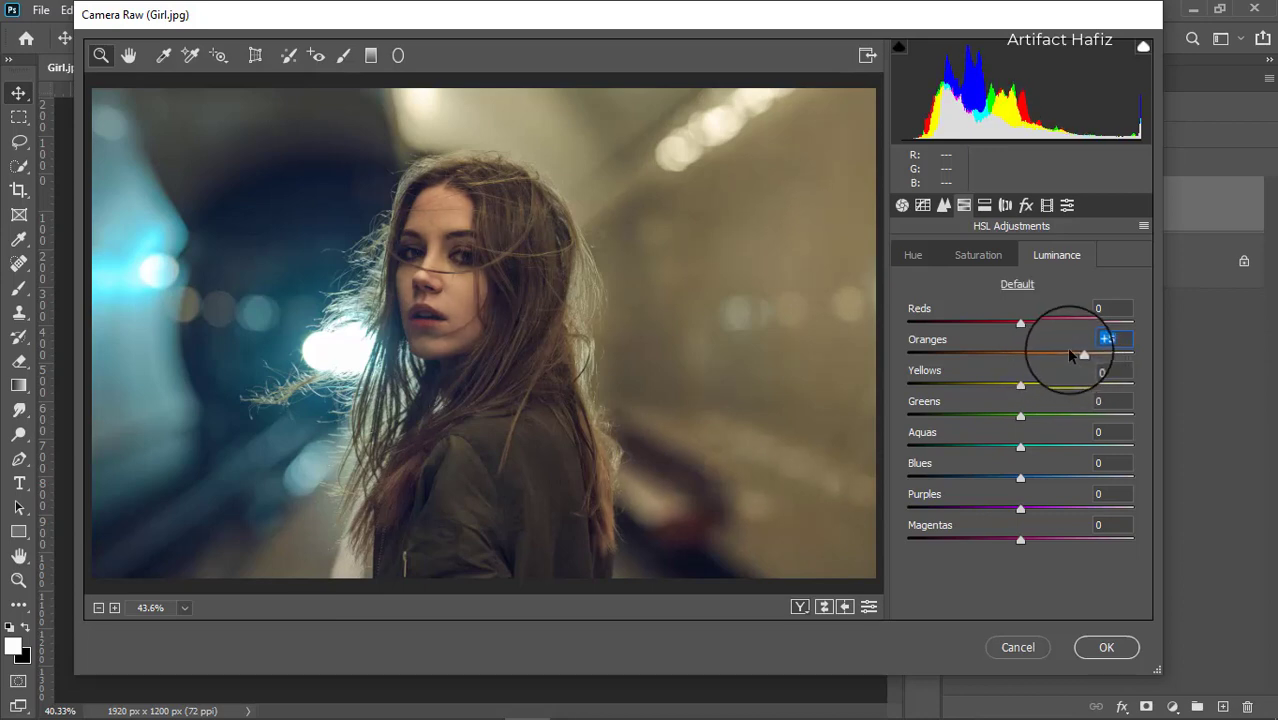
left_click_drag(1020, 323, 1053, 323)
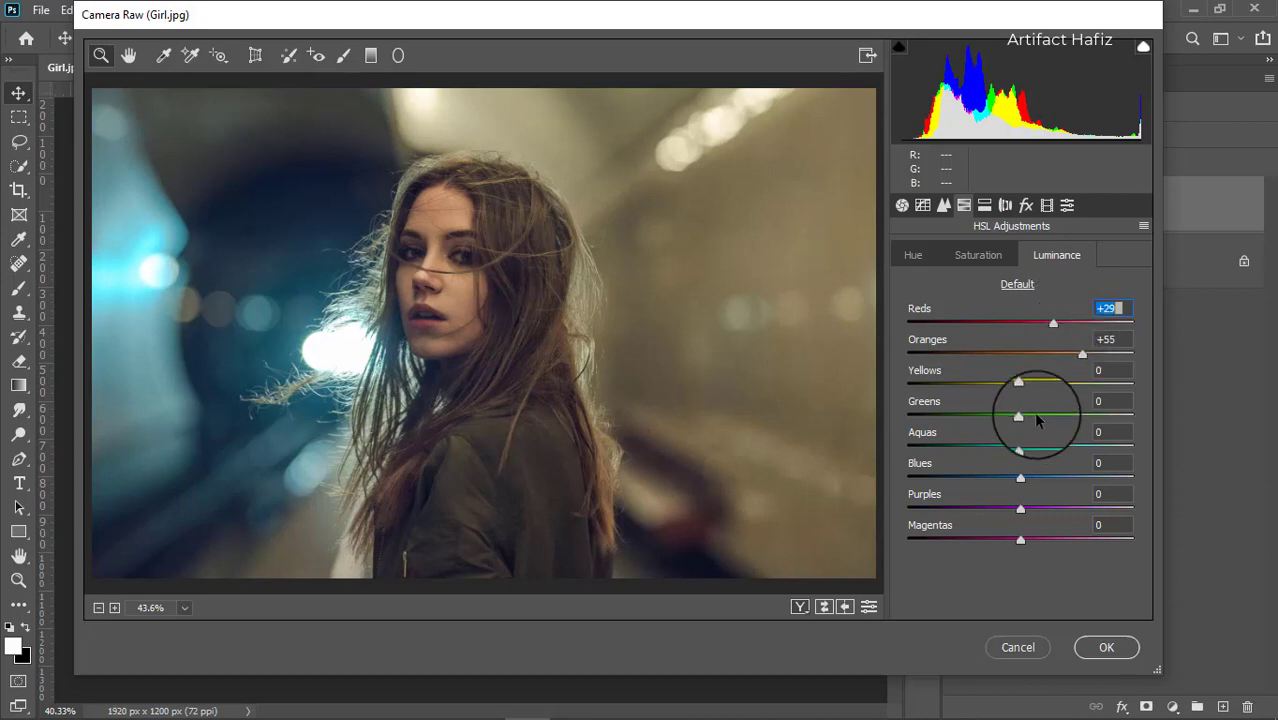
- Split-tone the highlights with a hue of 74 and a saturation of 21
left_click(984, 205)
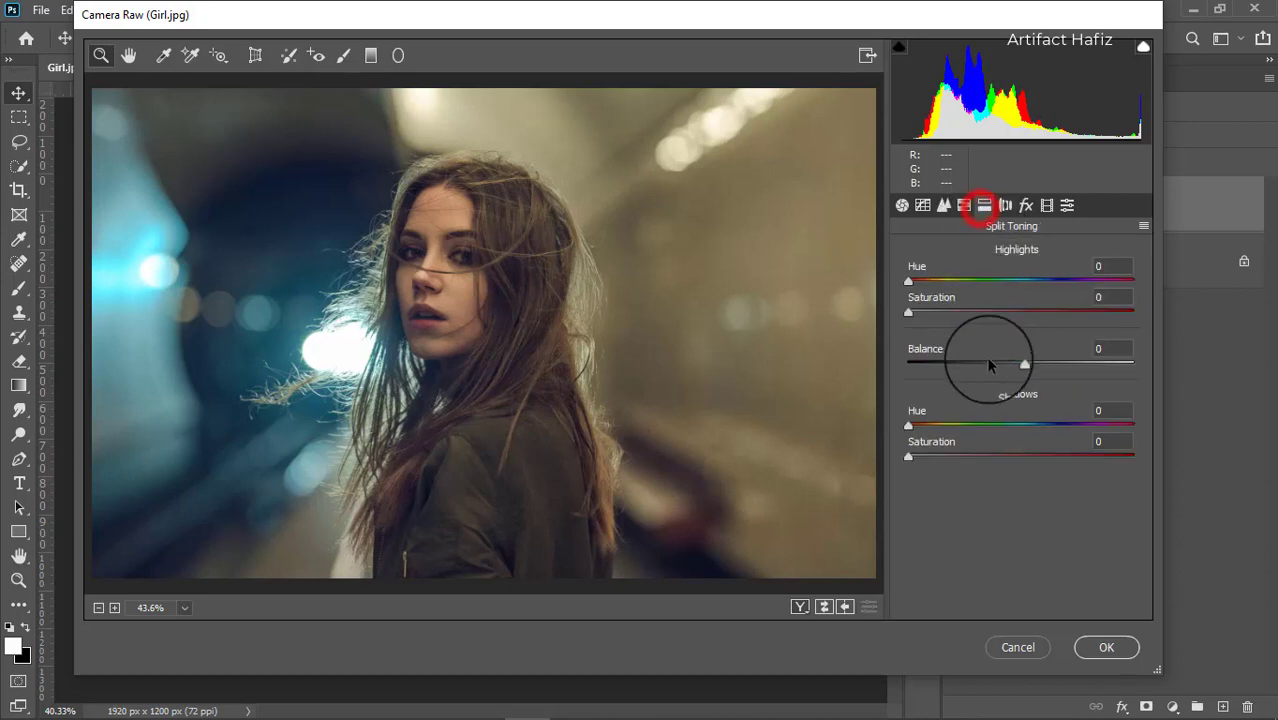
left_click_drag(909, 312, 969, 314)
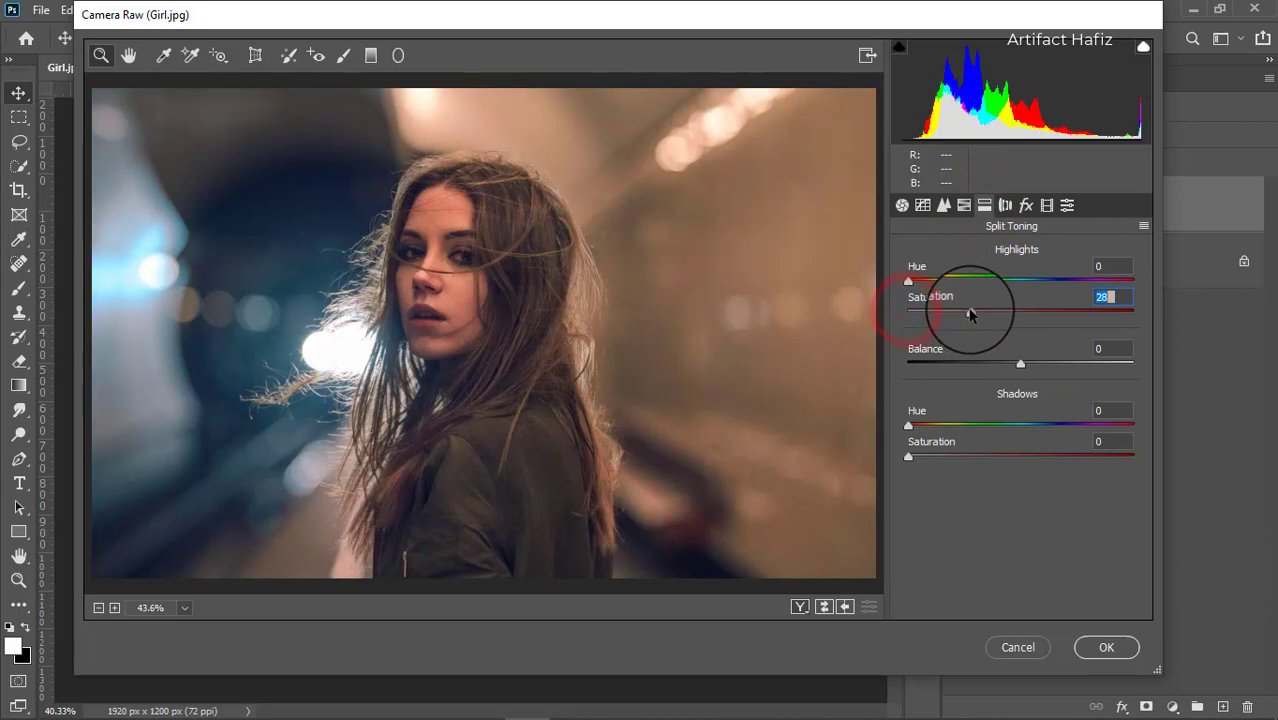
left_click_drag(909, 280, 957, 313)
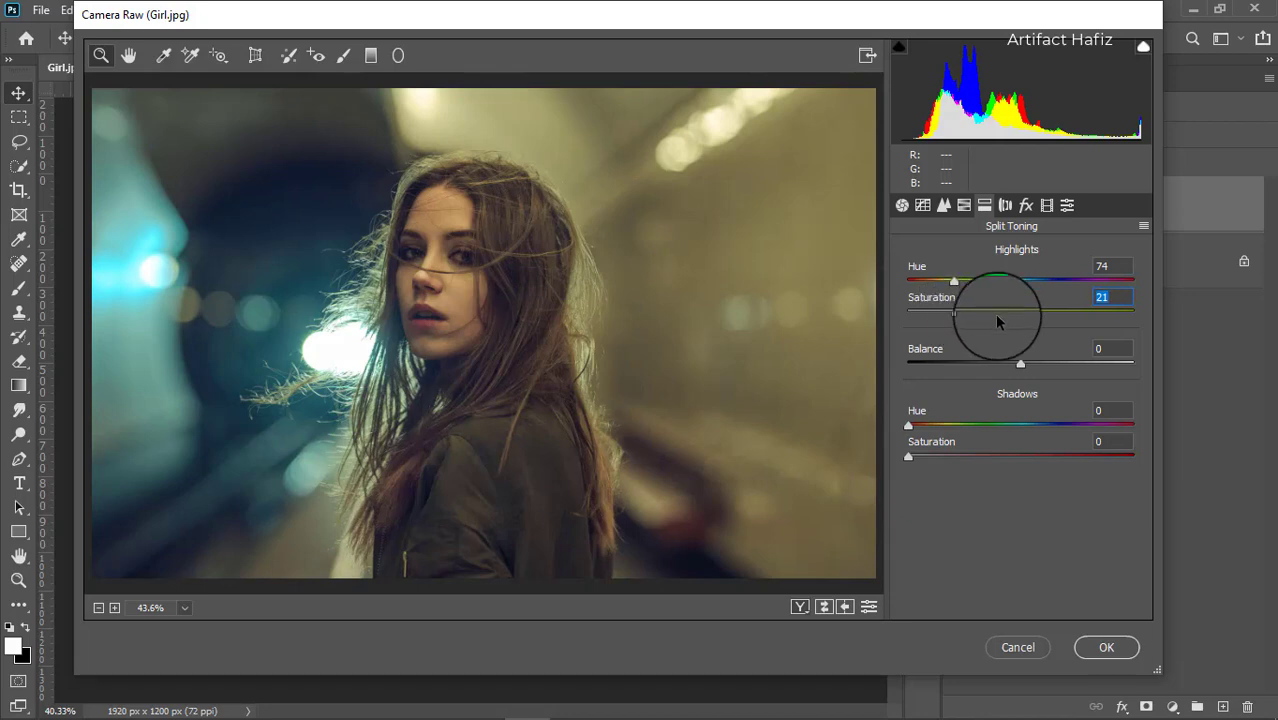
- Split-tone the shadows with a hue of 239 and a saturation of 14
left_click(908, 456)
left_click_drag(908, 456, 1024, 449)
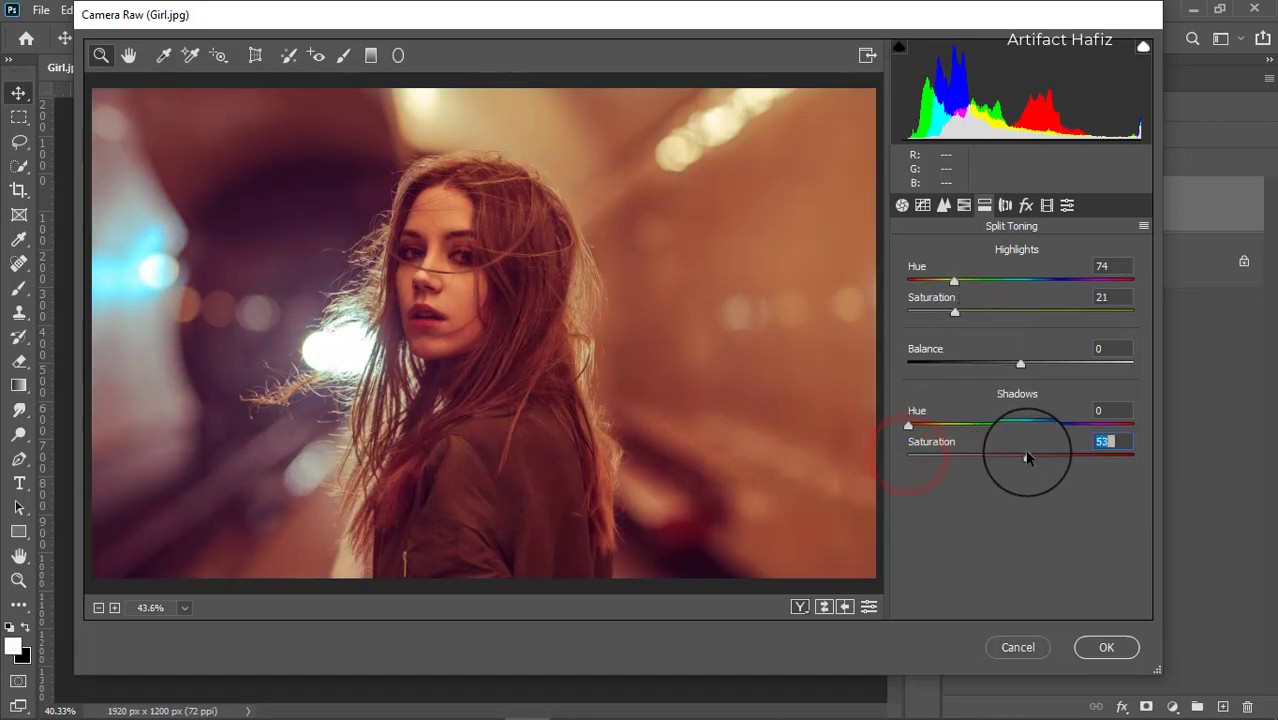
left_click(908, 425)
left_click_drag(908, 425, 940, 458)
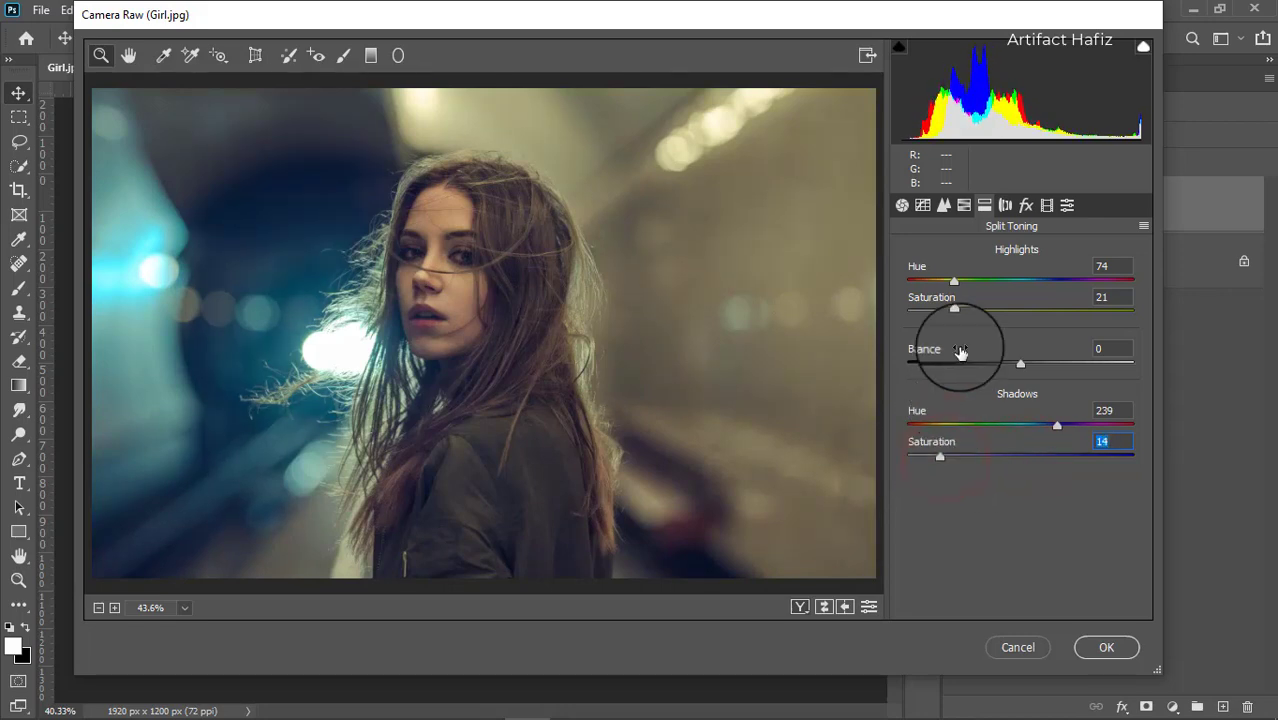
- Set the sharpening amount to 4 in the detail adjustments
left_click(944, 206)
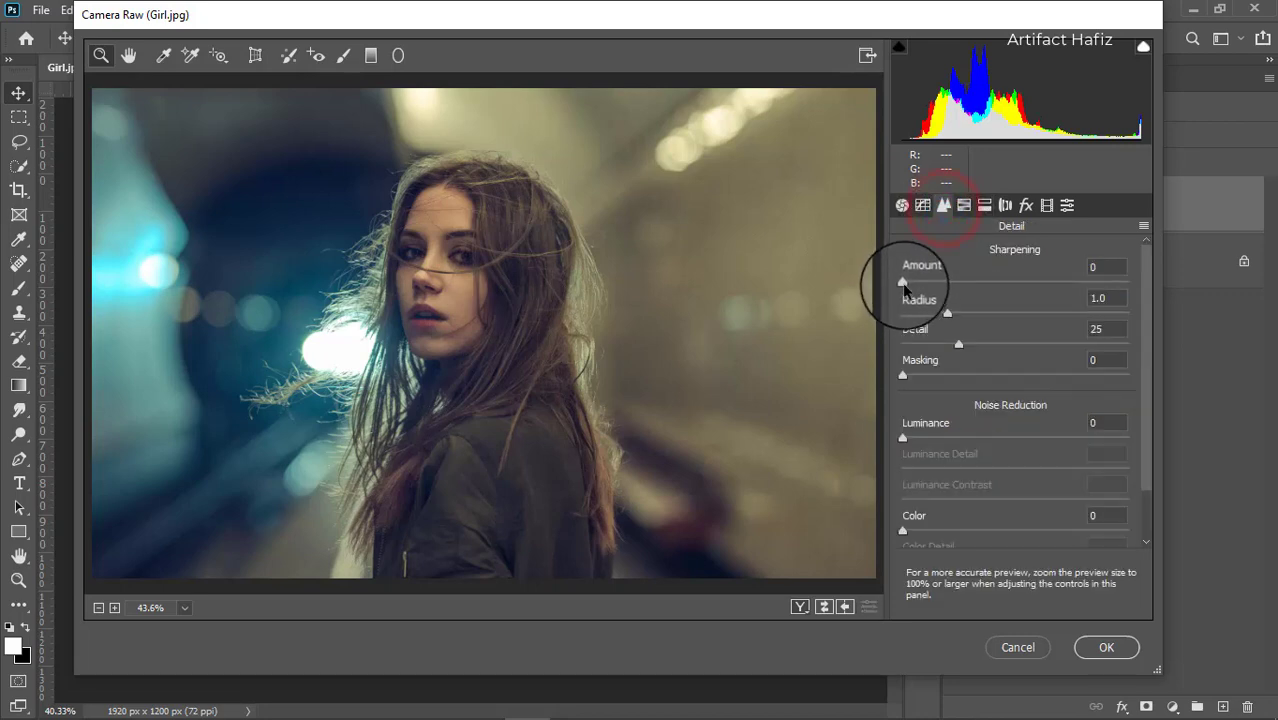
mouse_move(905, 284)
left_mouse_down()
mouse_move(920, 286)
mouse_move(911, 298)
left_mouse_up()
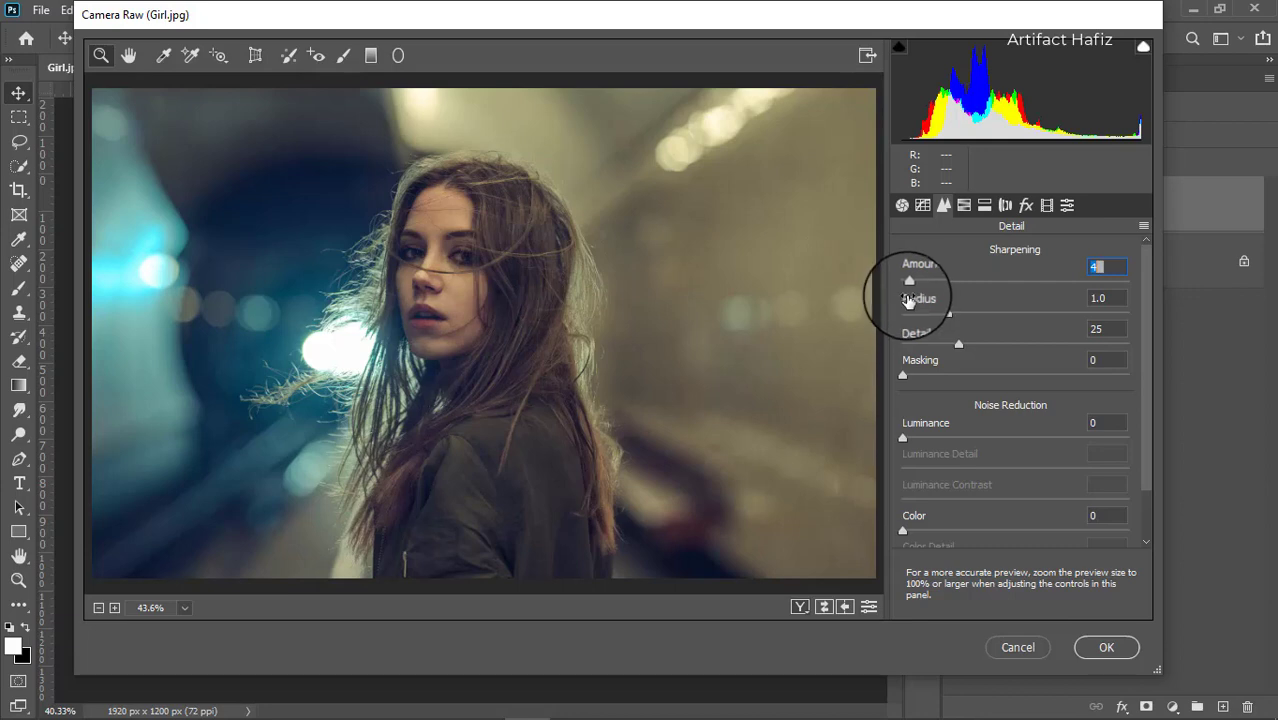
- Shape the RGB point curve by slightly lifting the black point and placing points at input/output 61/61, 122/125 and 180/184
left_click(923, 206)
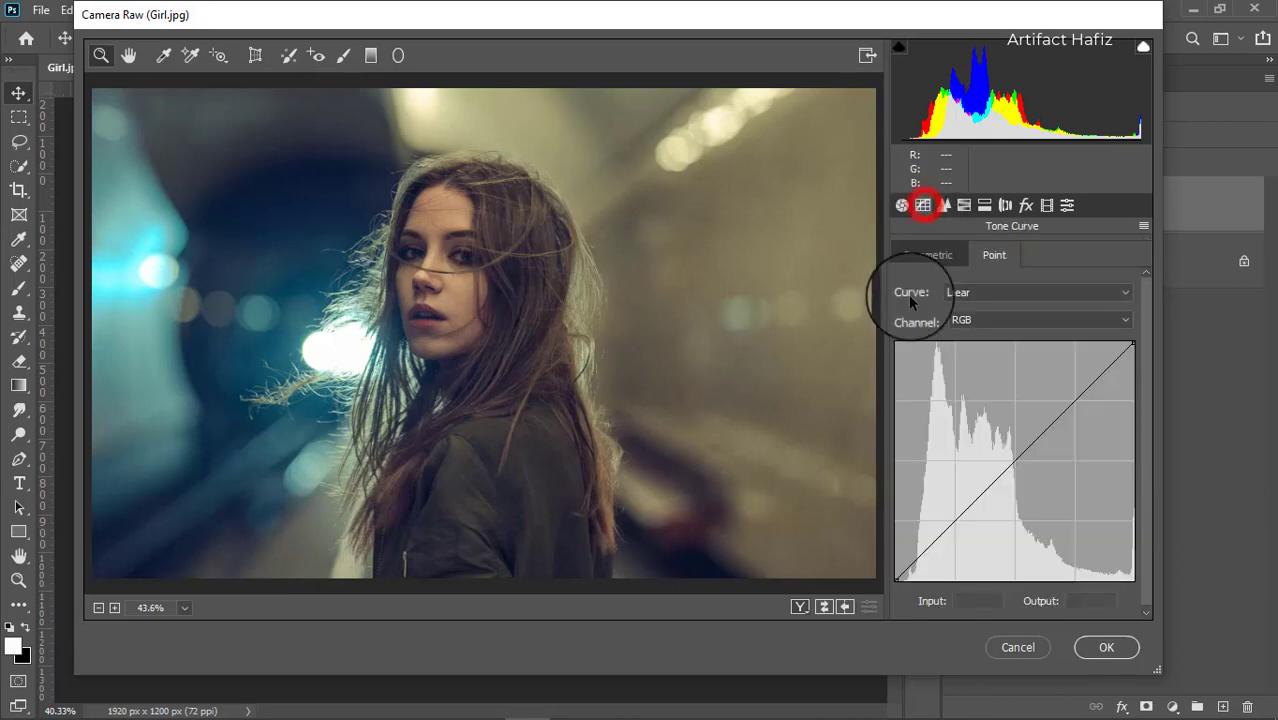
left_click_drag(895, 579, 895, 572)
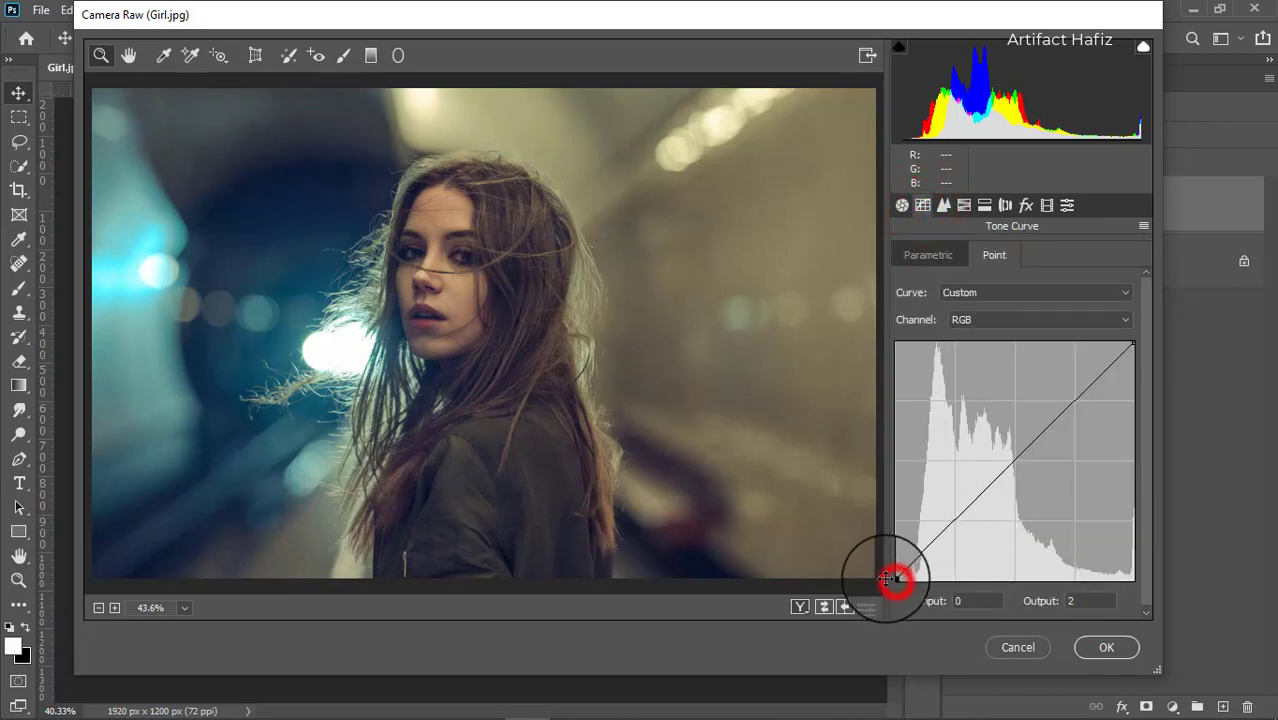
left_click(950, 522)
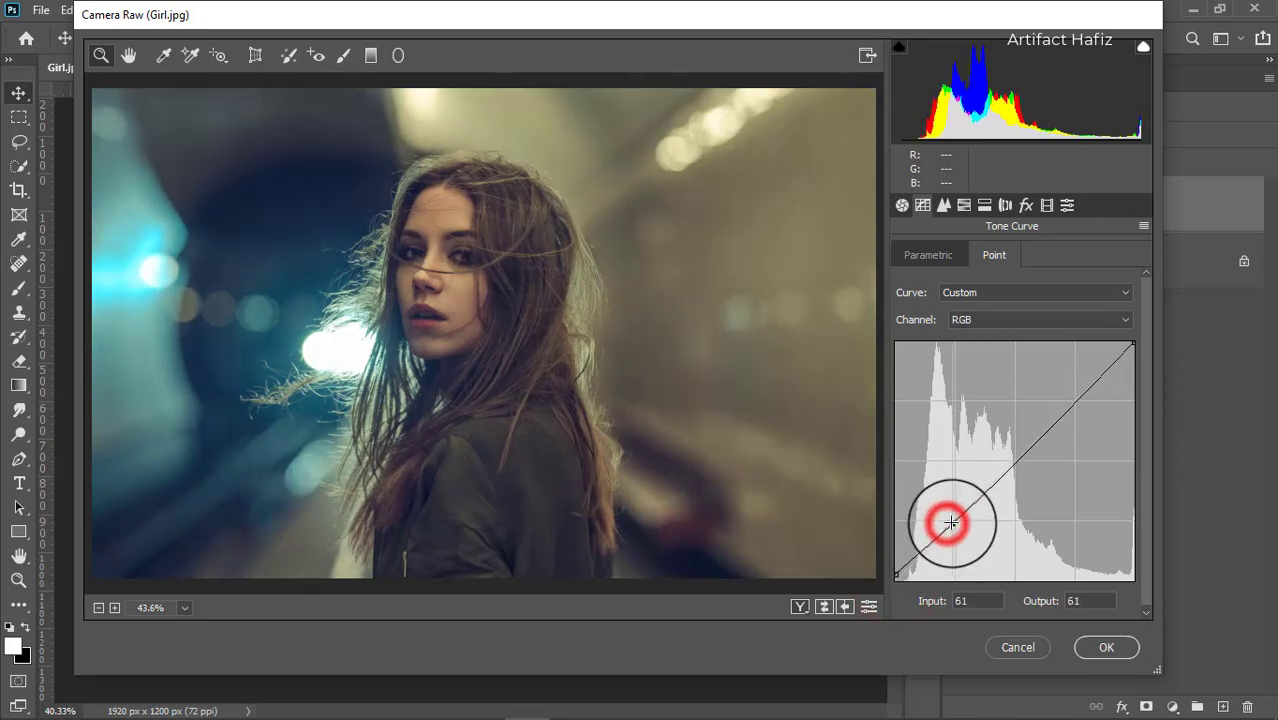
left_click(1016, 465)
left_click_drag(1016, 465, 1016, 461)
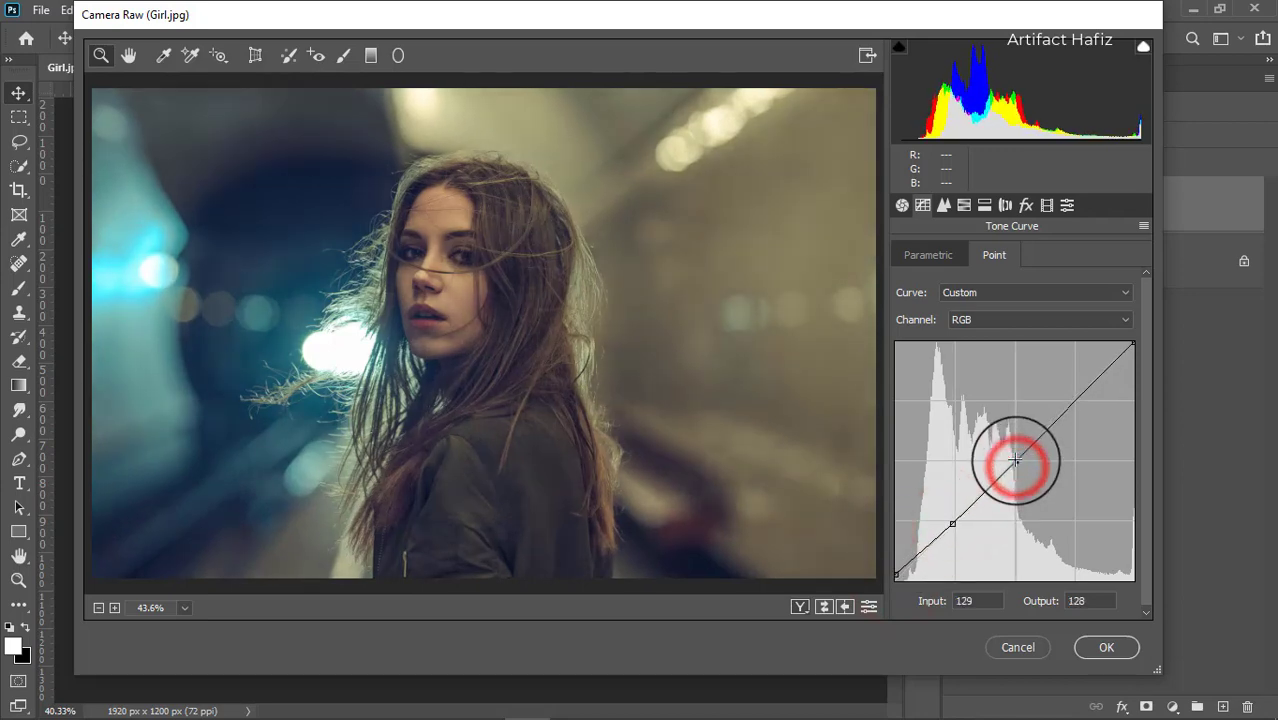
left_click(1059, 408)
left_click_drag(1059, 408, 1063, 408)
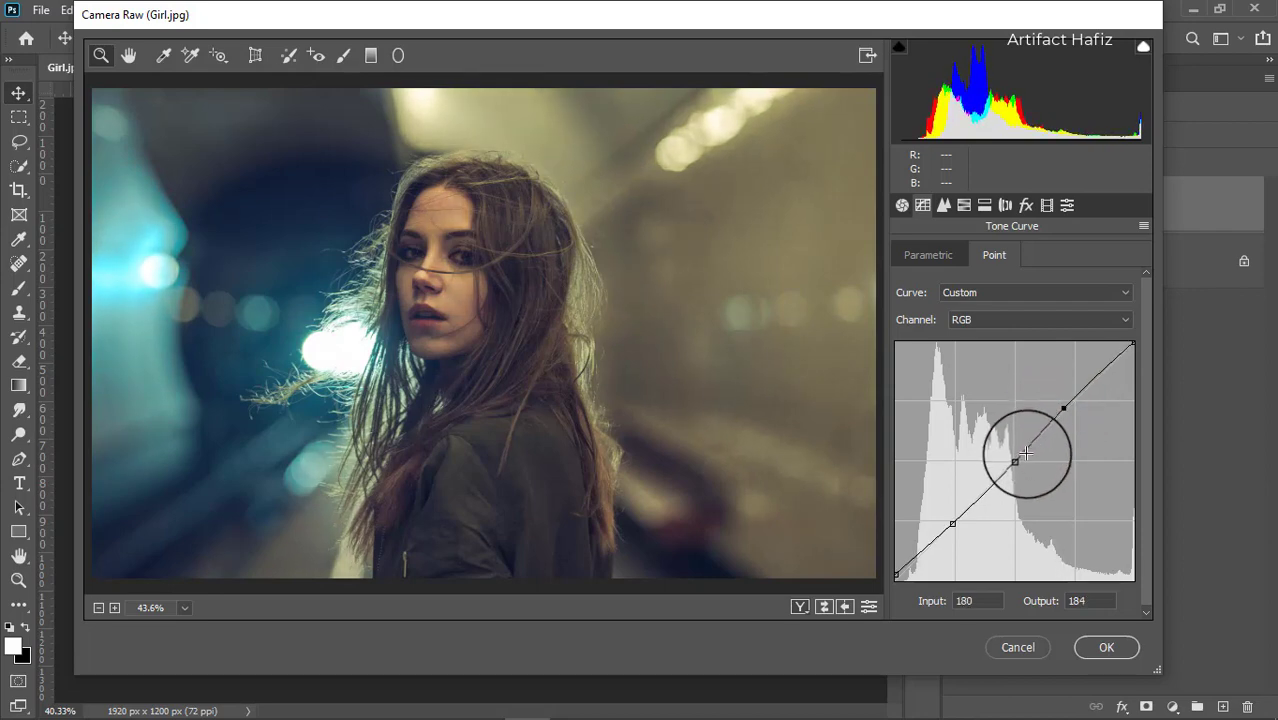
left_click_drag(1016, 462, 1009, 463)
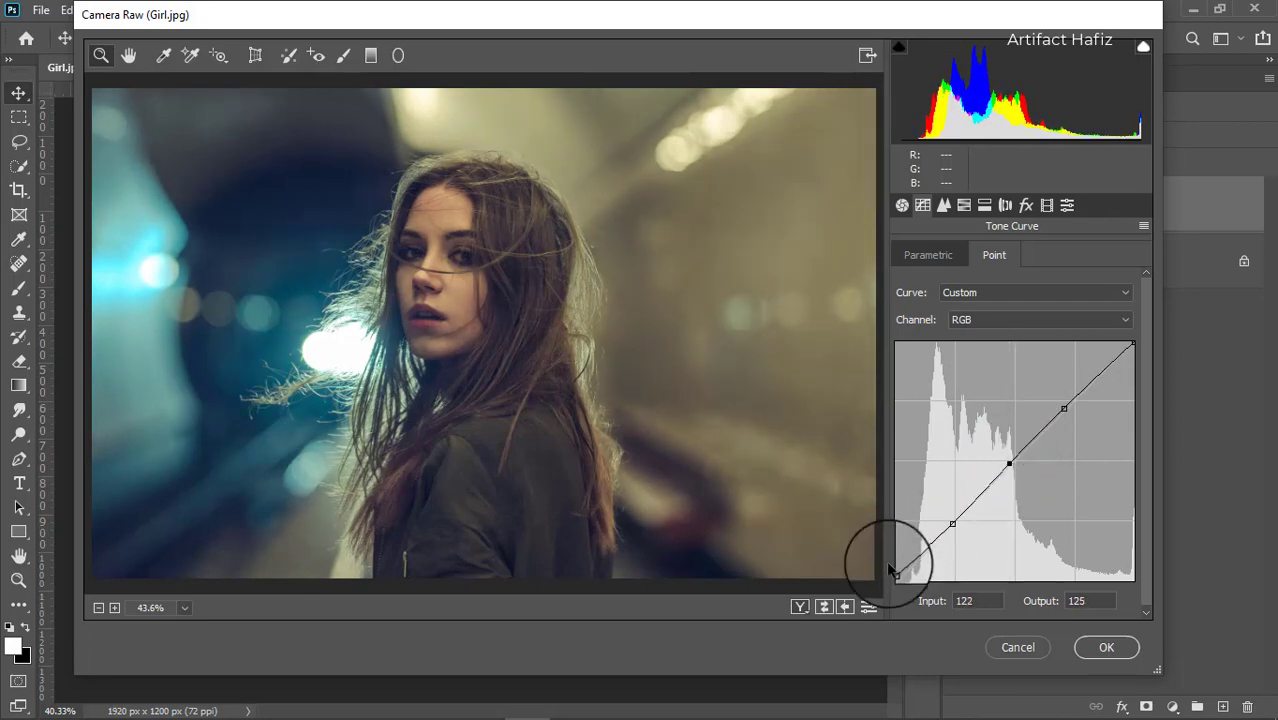
- Adjust the Blue channel's point curve with a lifted black point, a slightly lowered dark-tone point and a midtone point at input 111, output 118
left_click(1009, 321)
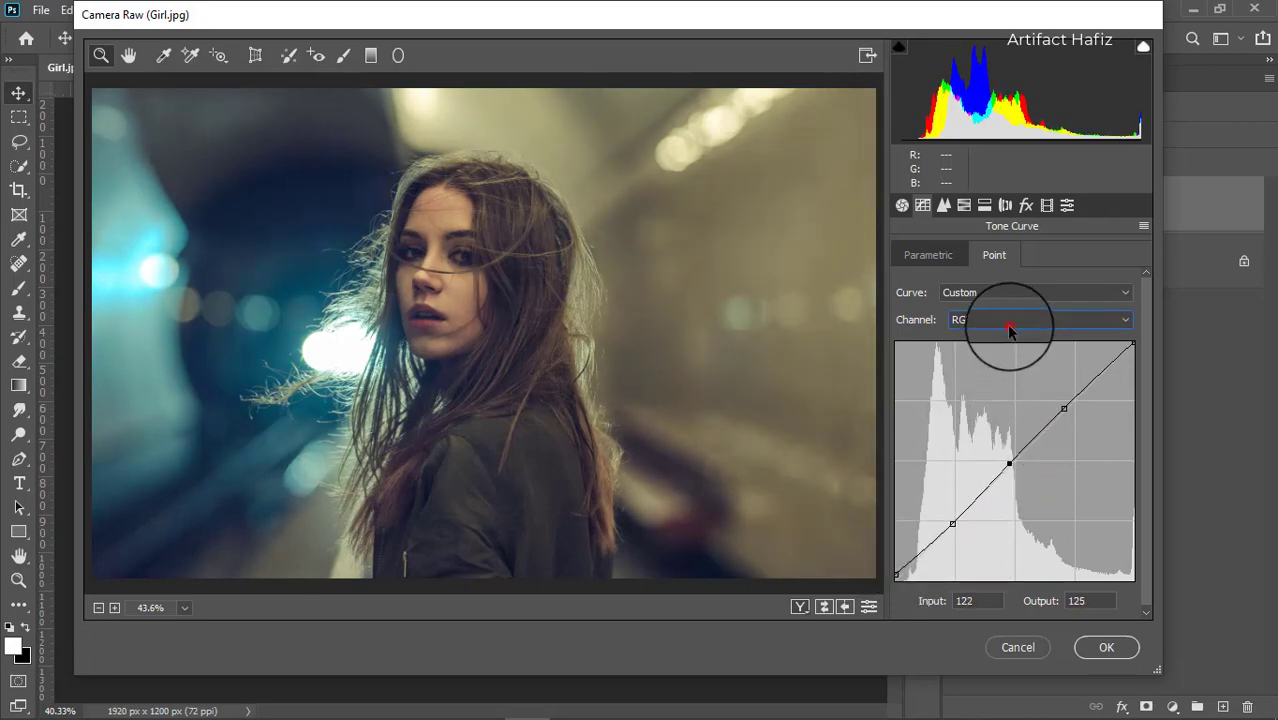
left_click(993, 377)
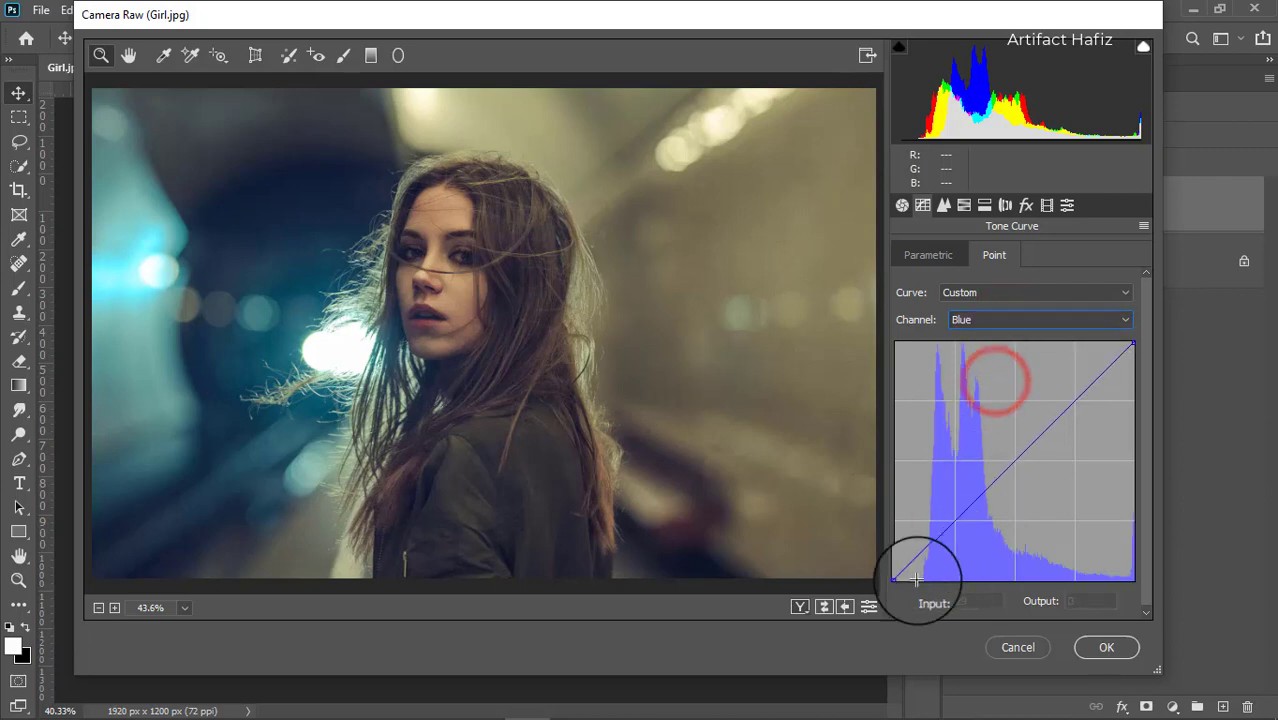
mouse_move(894, 576)
left_mouse_down()
mouse_move(879, 566)
mouse_move(891, 573)
left_mouse_up()
left_click_drag(950, 516, 952, 523)
left_click(1005, 476)
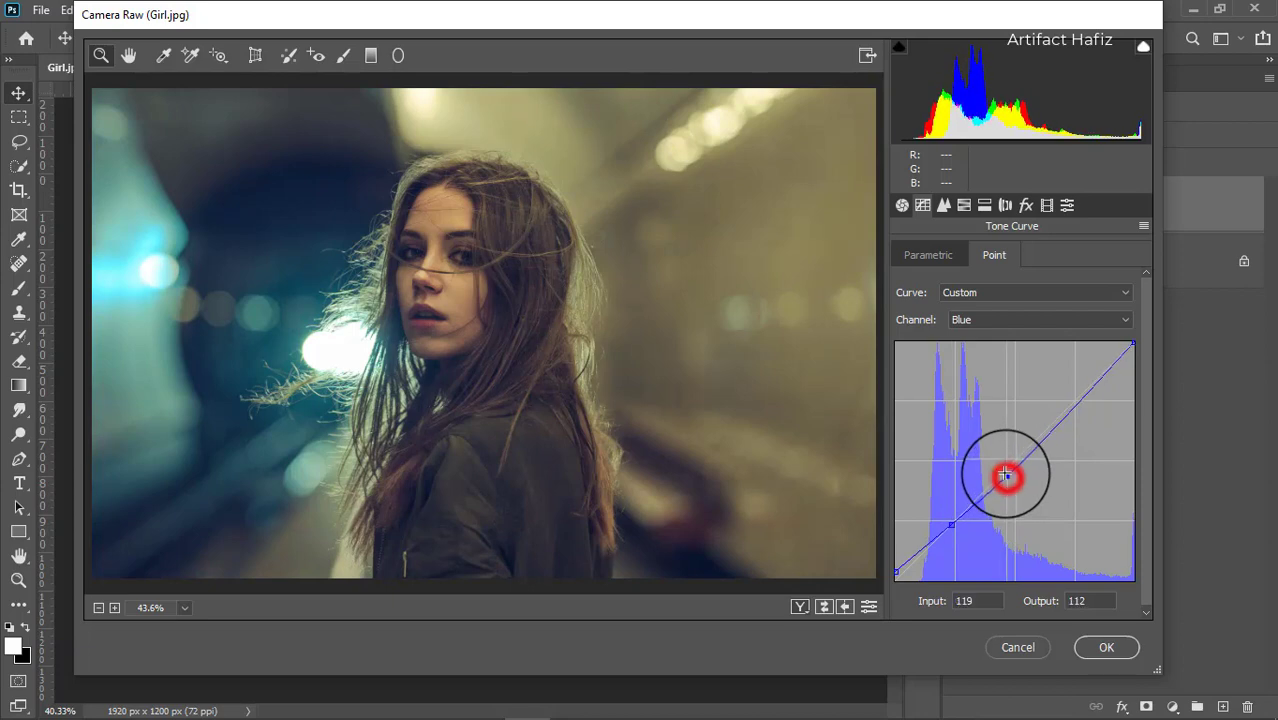
left_click_drag(1005, 476, 998, 468)
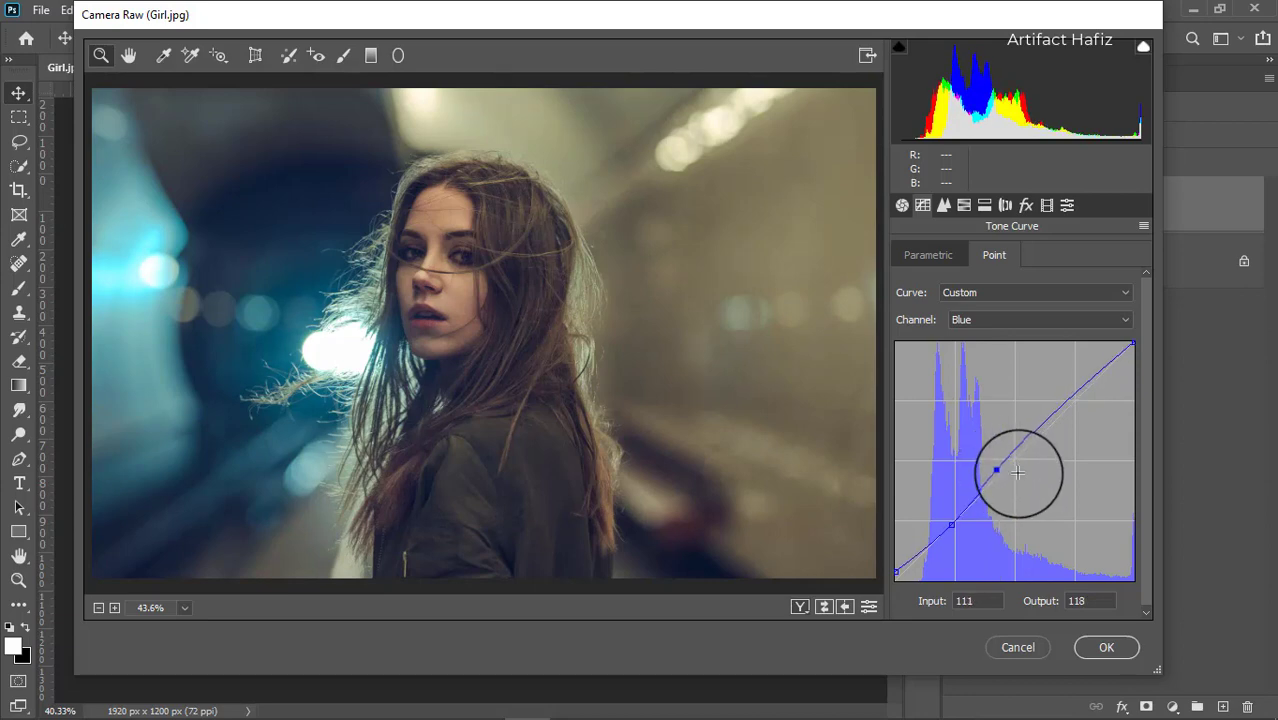
- Calibrate the primaries: Red hue +6 and saturation -16, Green hue +18, and Blue hue -8
left_click(1048, 205)
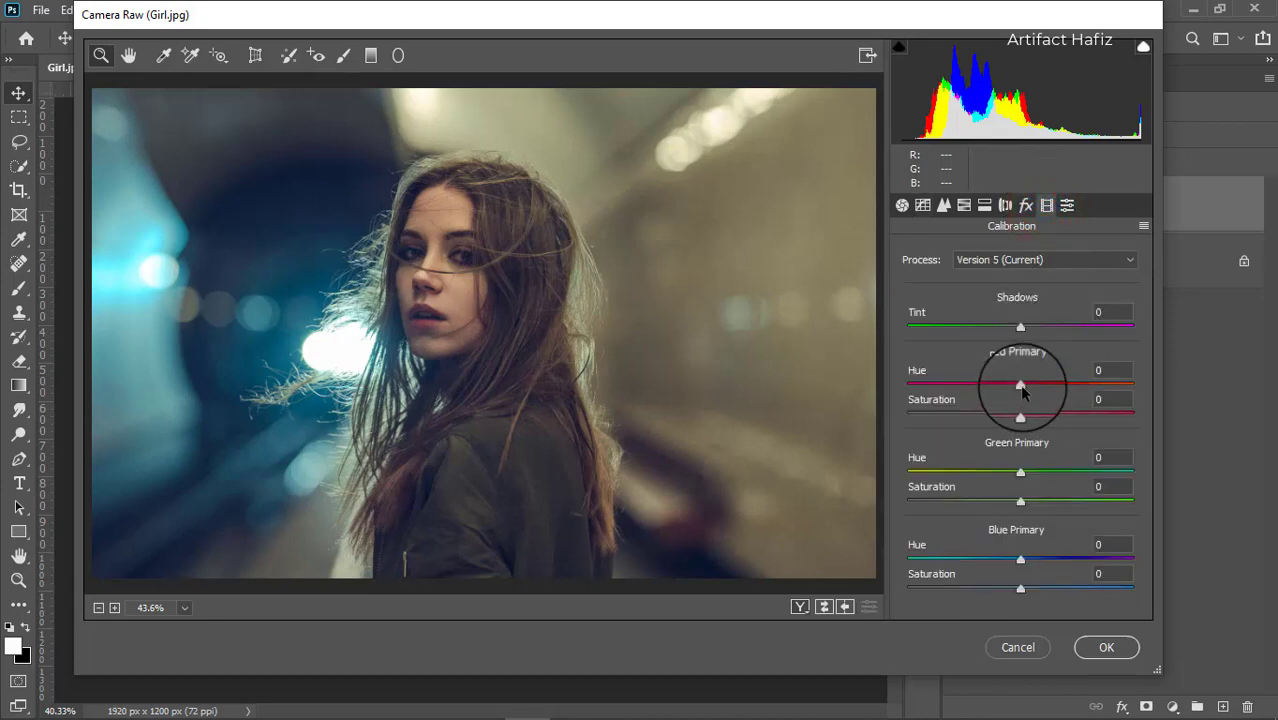
mouse_move(1022, 392)
left_mouse_down()
mouse_move(1044, 392)
mouse_move(970, 392)
mouse_move(1046, 392)
mouse_move(987, 388)
mouse_move(1034, 397)
mouse_move(963, 407)
mouse_move(1028, 416)
left_mouse_up()
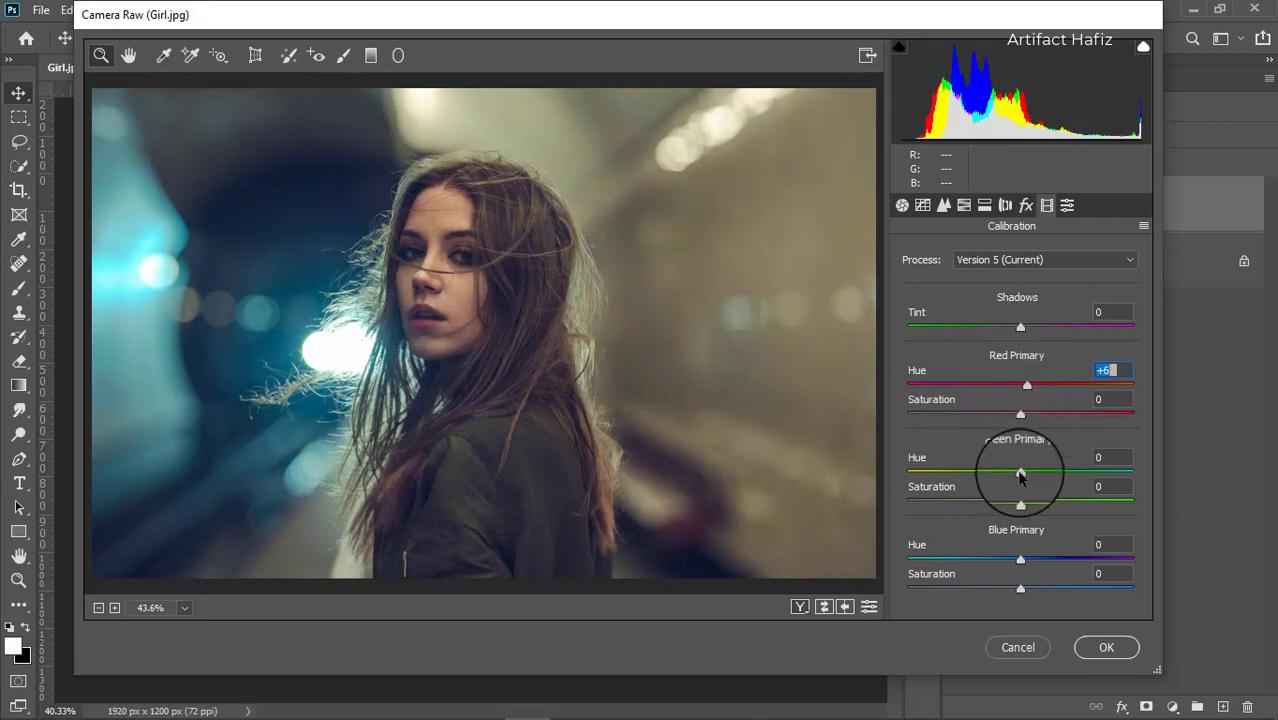
mouse_move(1020, 471)
left_mouse_down()
mouse_move(1054, 471)
mouse_move(986, 474)
mouse_move(1037, 475)
left_mouse_up()
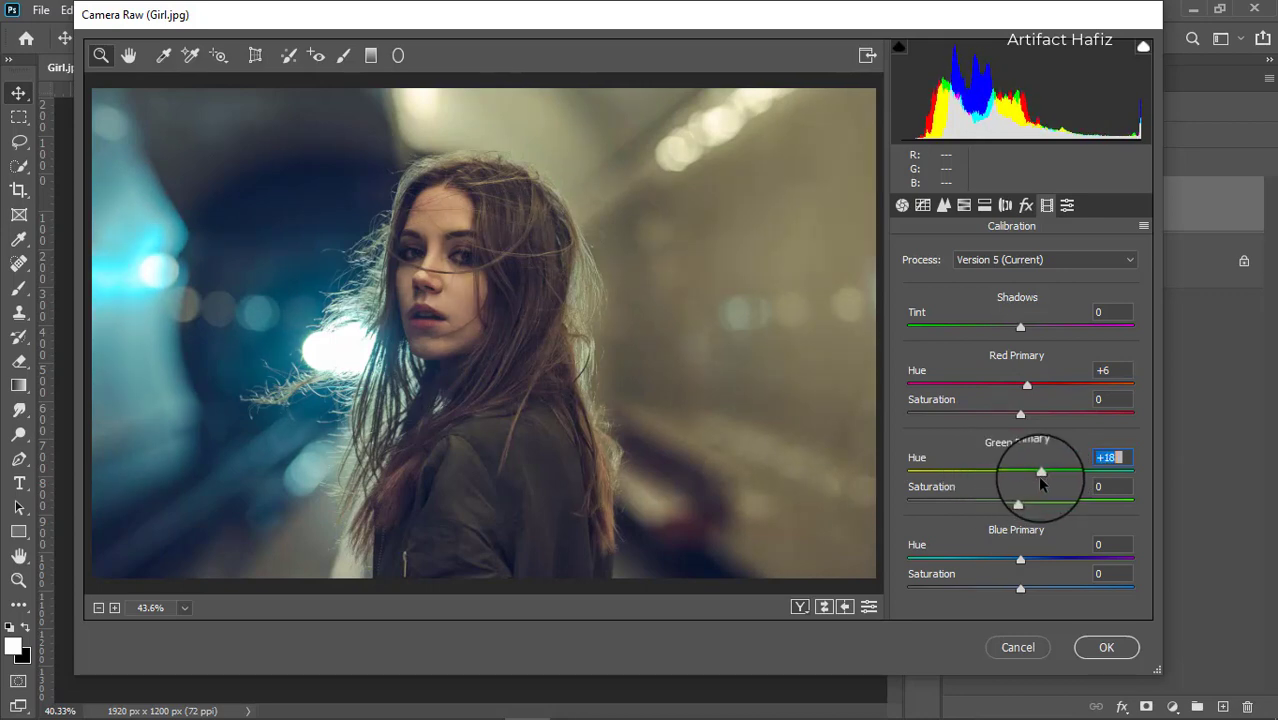
left_click_drag(1019, 558, 1011, 570)
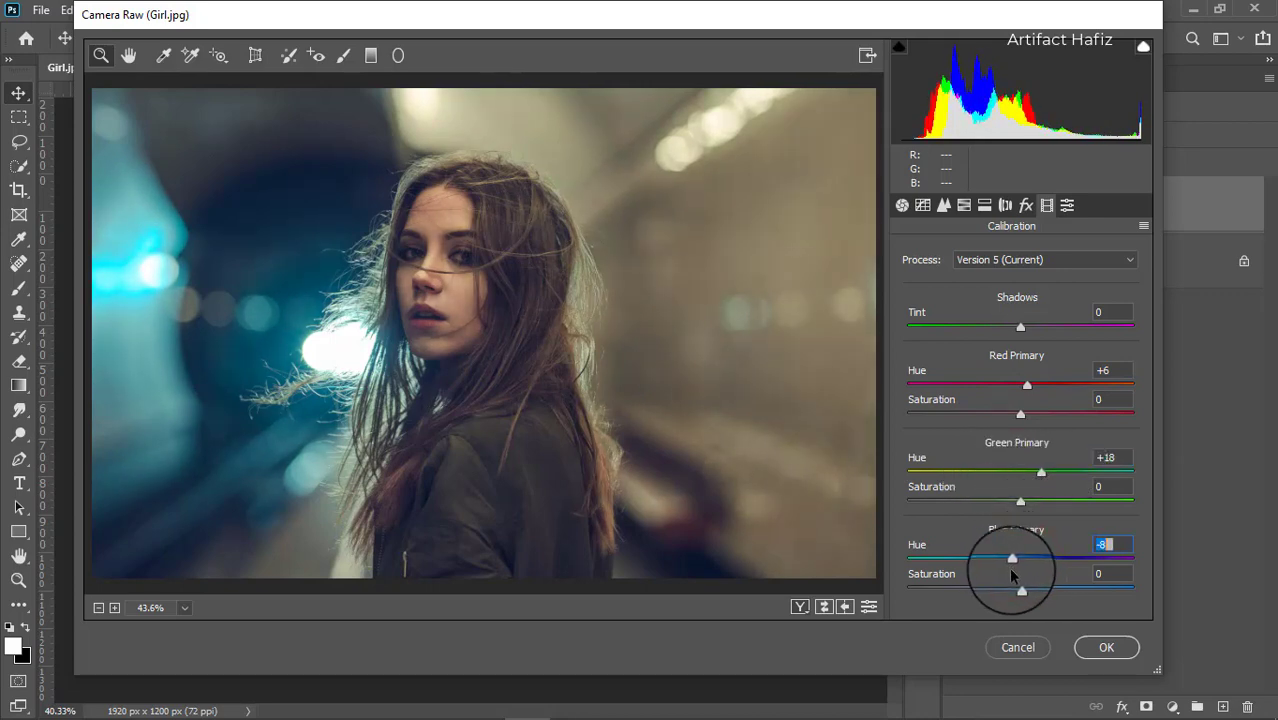
left_click_drag(1020, 413, 1010, 443)
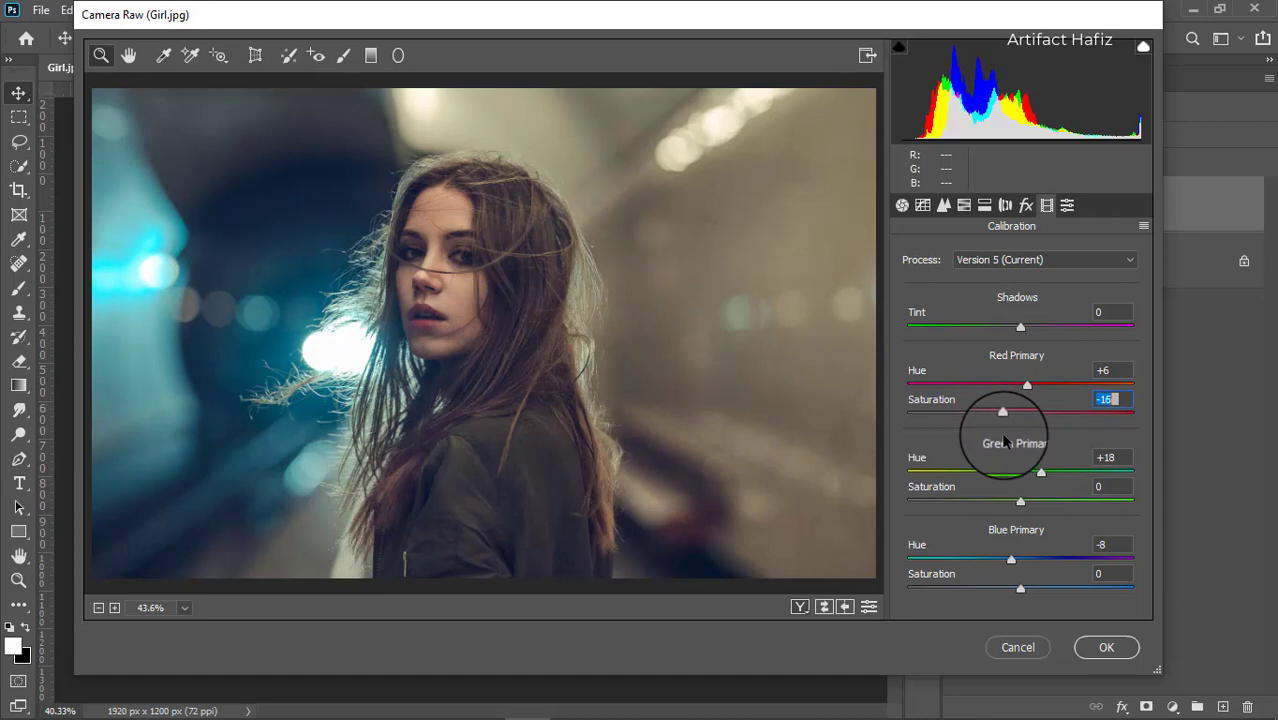
- Apply the Camera Raw grading to the Background copy layer and compare the photo with and without that layer
left_click(1097, 648)
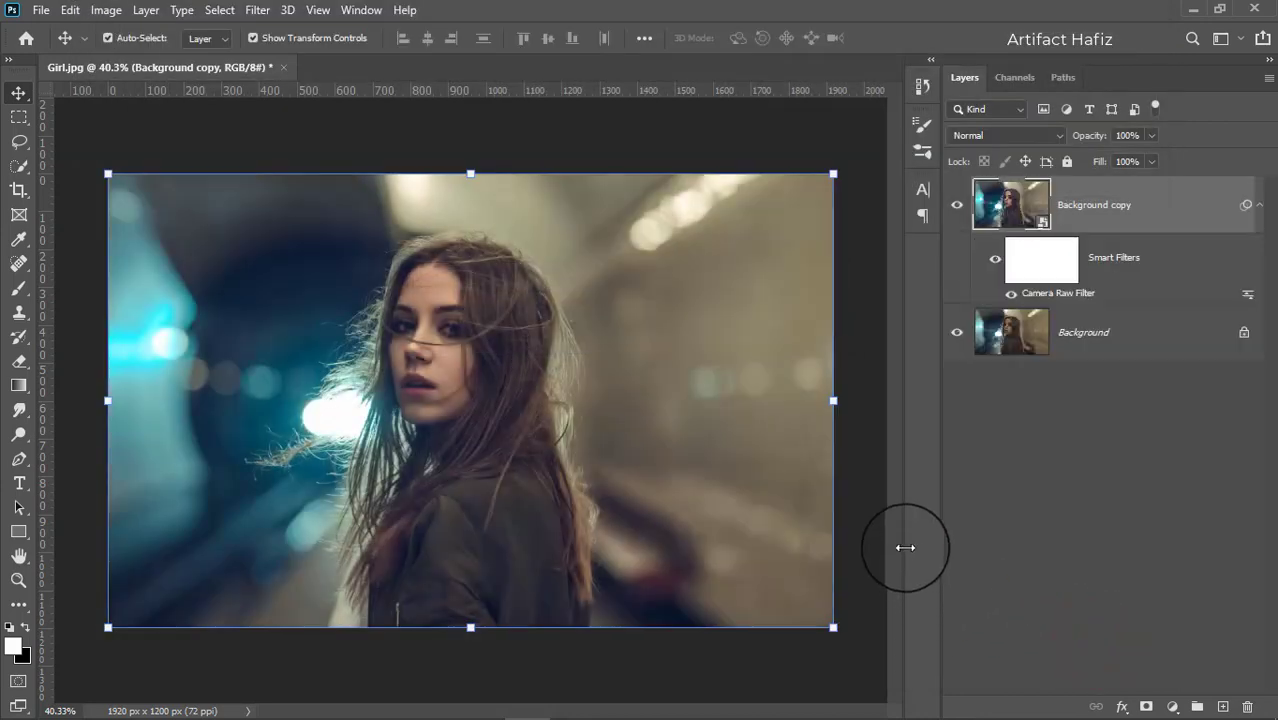
left_click(957, 206)
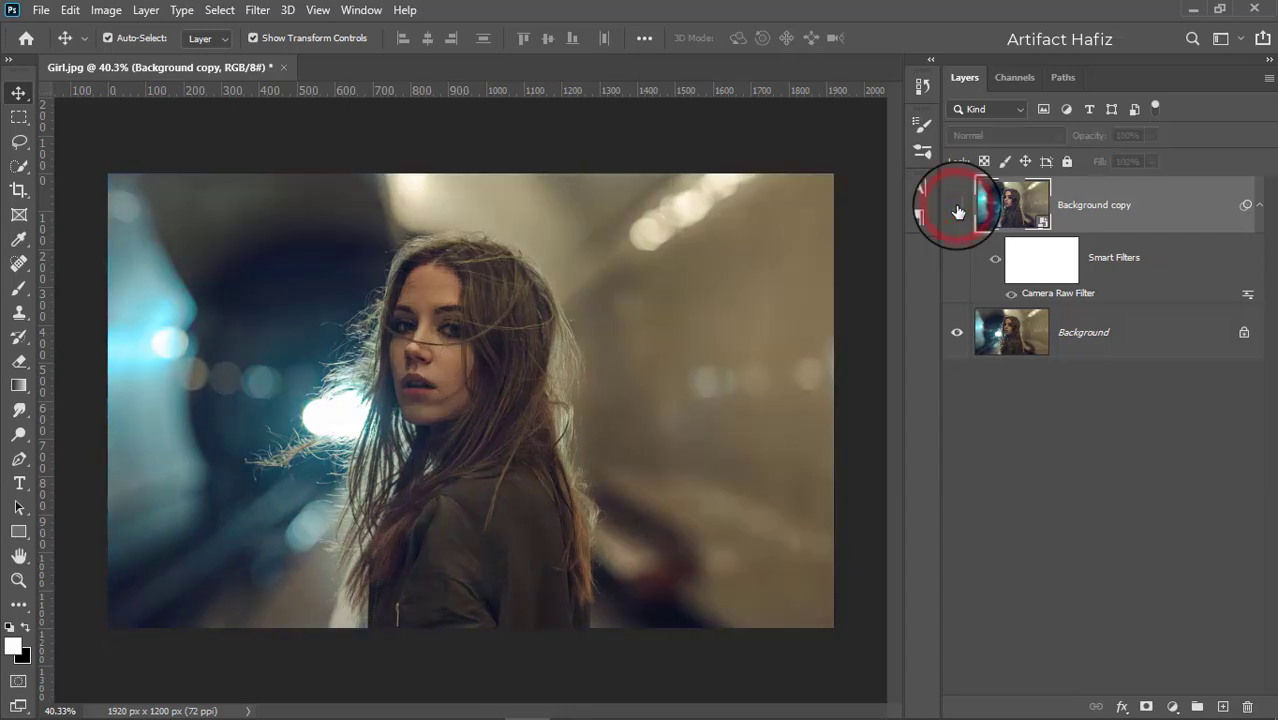
left_click(957, 207)
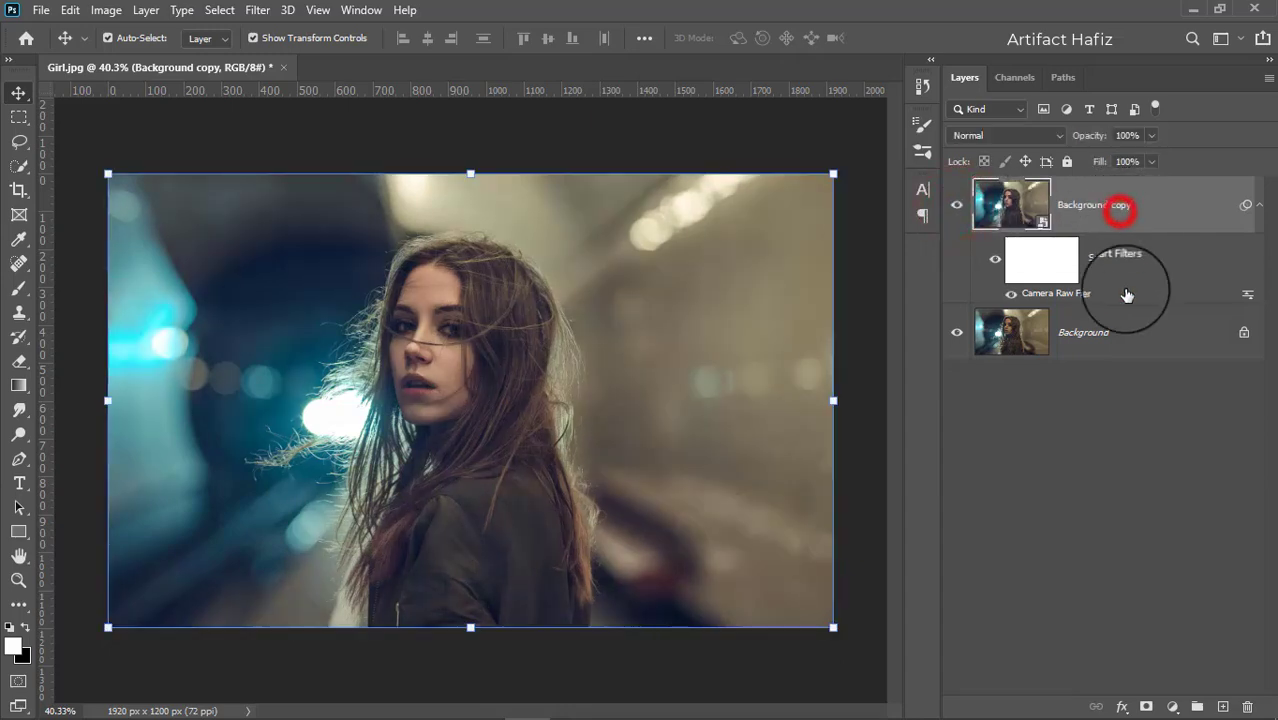
- Add a Color Balance adjustment layer and shift the midtones to Cyan-Red -6 and Magenta-Green +1
left_click(1172, 706)
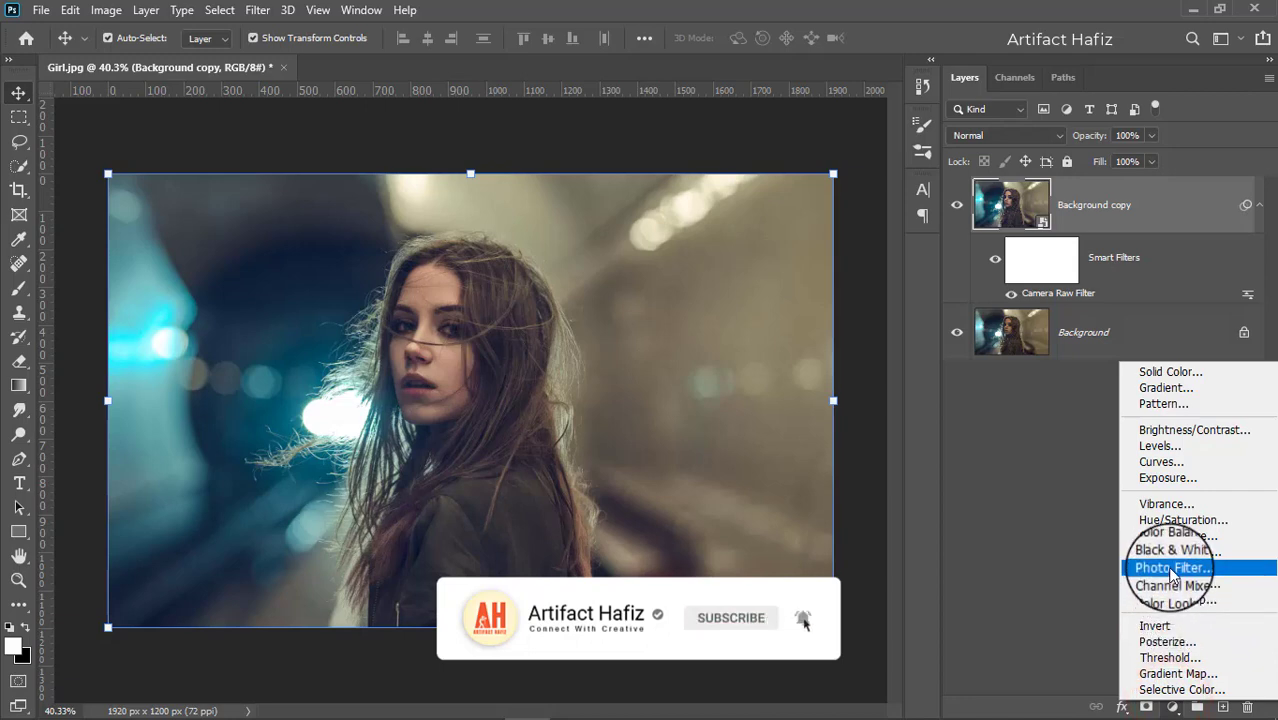
left_click(1172, 537)
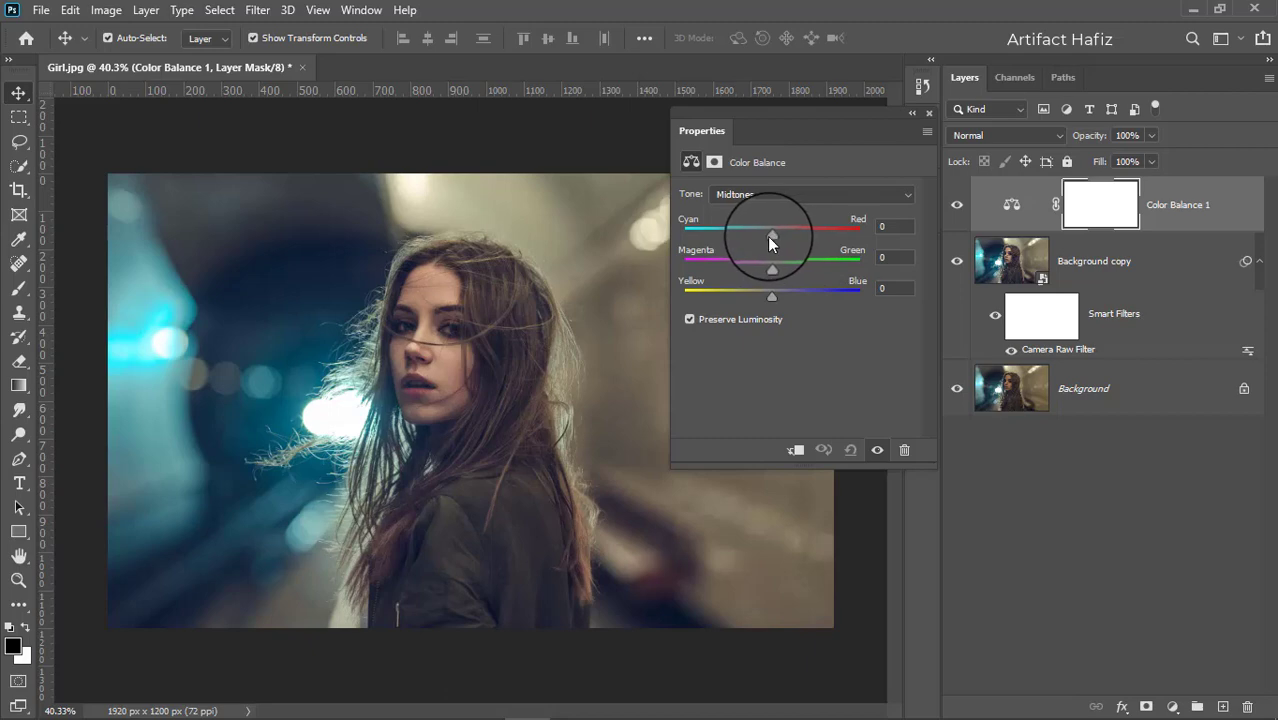
left_click_drag(767, 235, 767, 266)
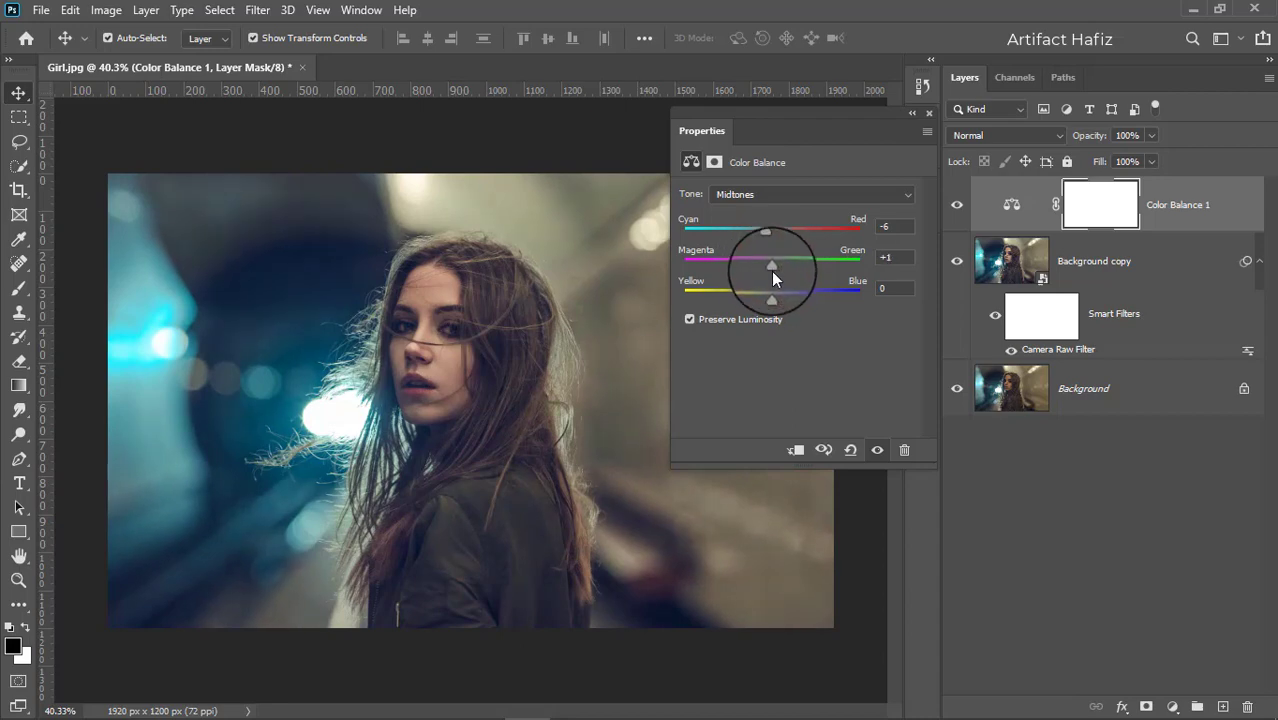
left_click_drag(773, 295, 774, 301)
- Set the Color Balance shadows to Cyan-Red -1, Magenta-Green +2 and Yellow-Blue -2
left_click(744, 196)
left_click(752, 211)
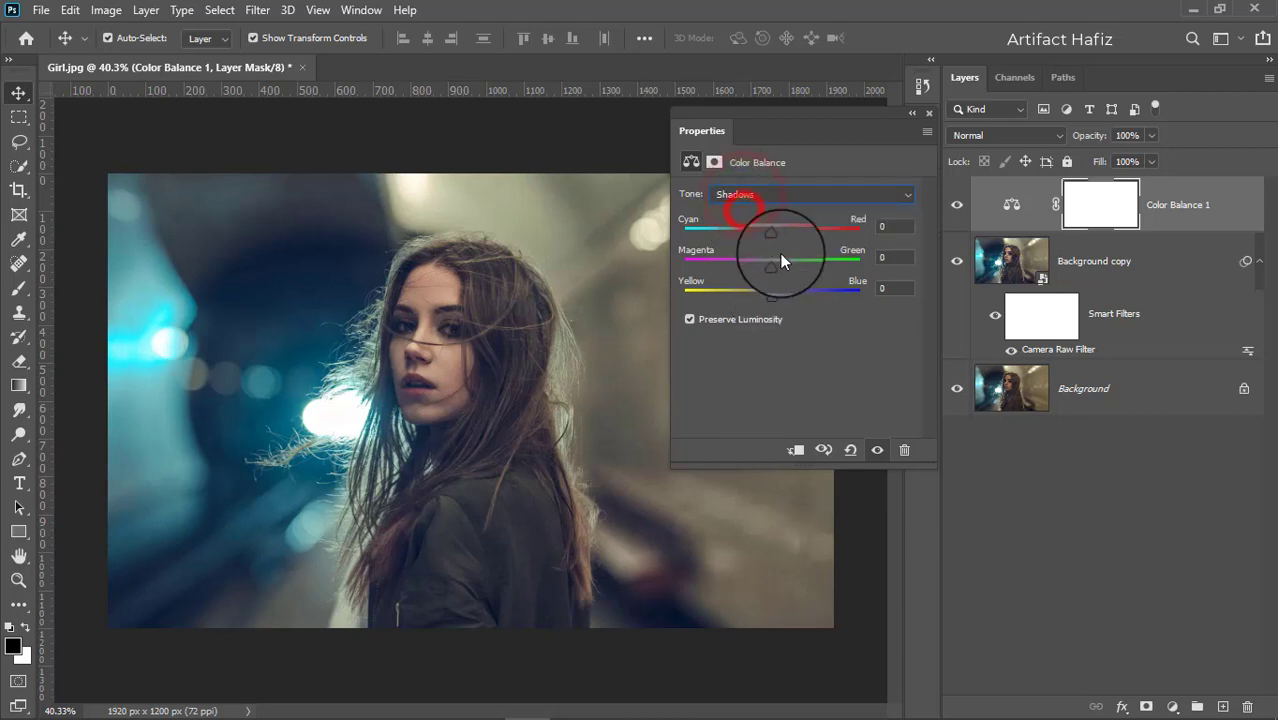
left_click_drag(773, 241, 771, 291)
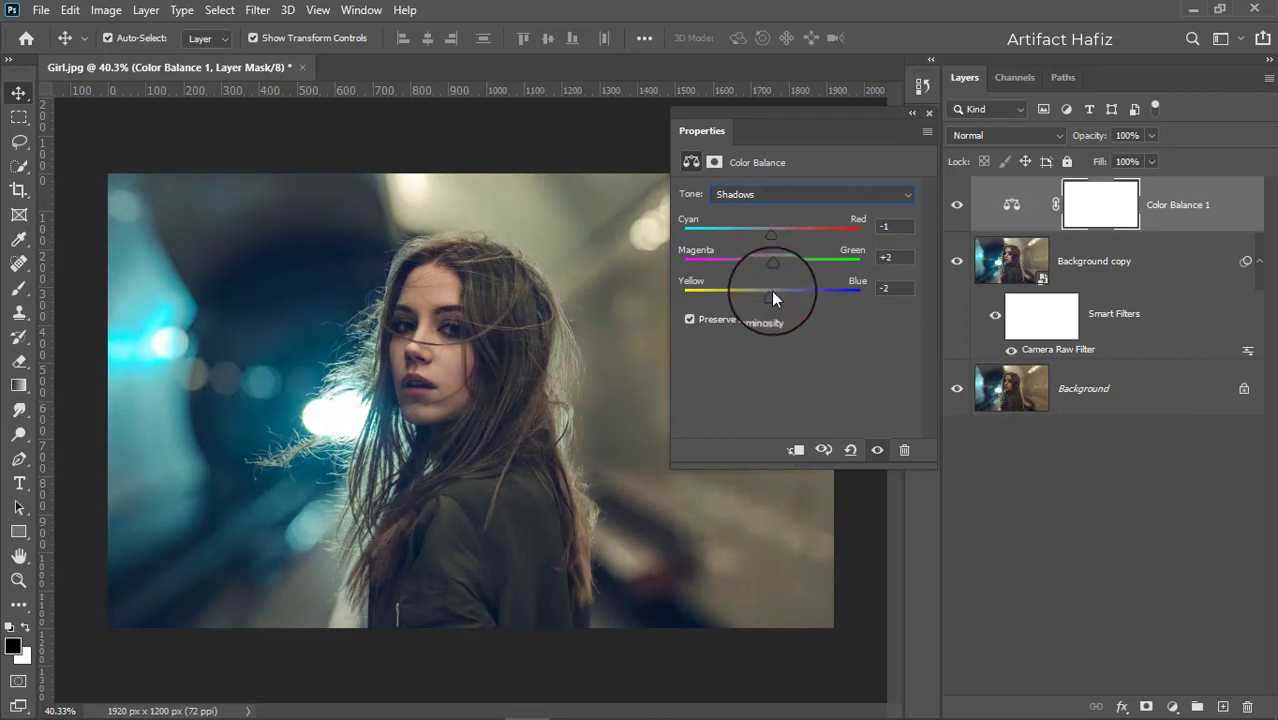
- Set the Color Balance highlights to Cyan-Red -1, Magenta-Green +2 and Yellow-Blue +4
left_click(770, 198)
left_click(767, 232)
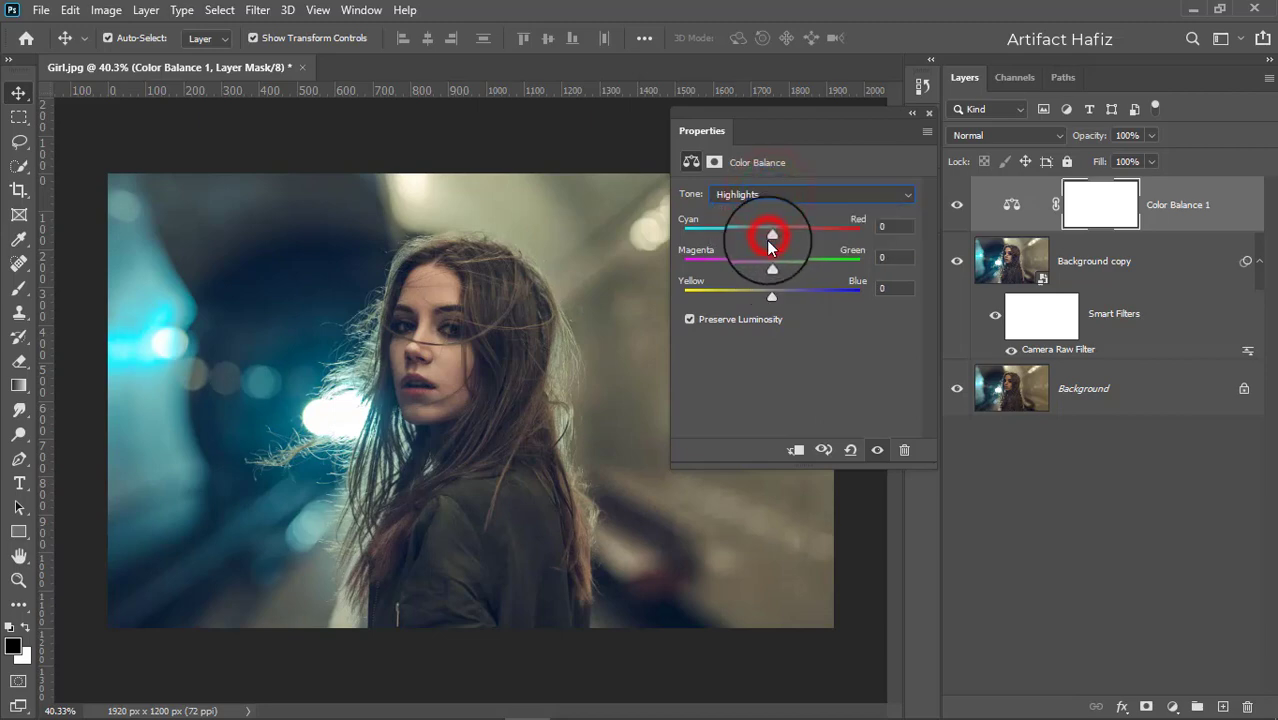
left_click_drag(766, 238, 770, 231)
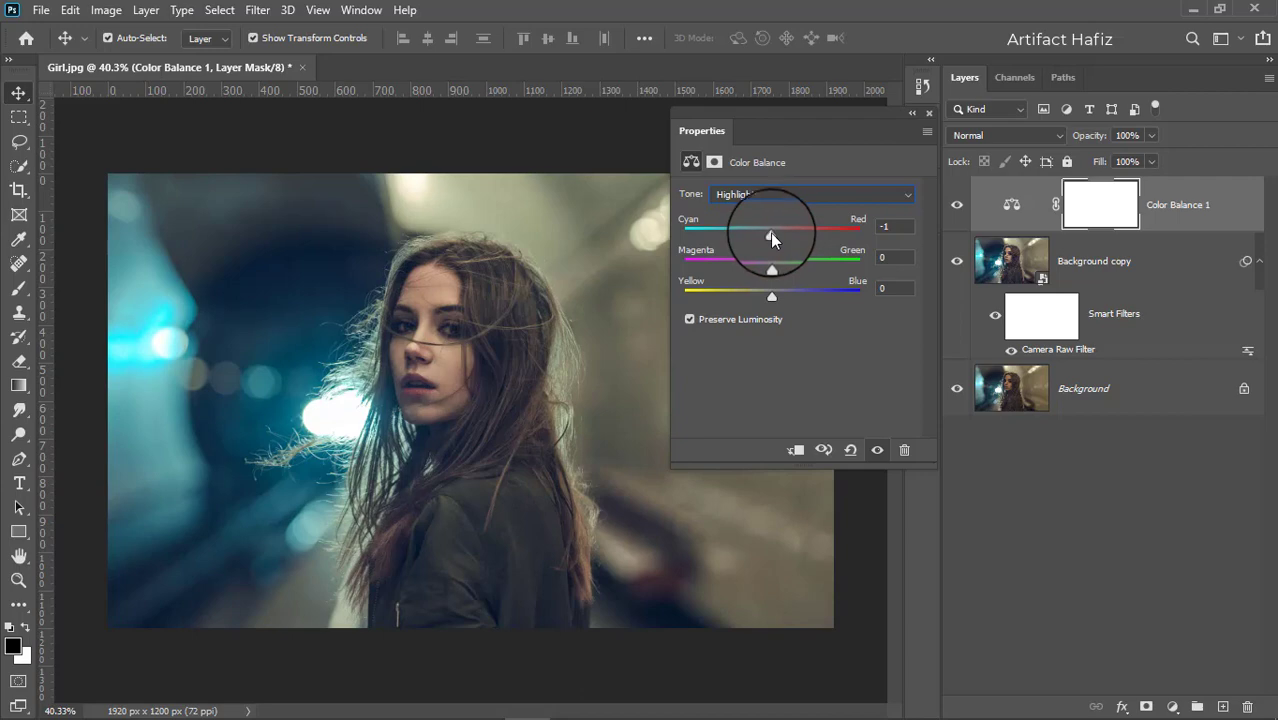
left_click_drag(771, 266, 774, 296)
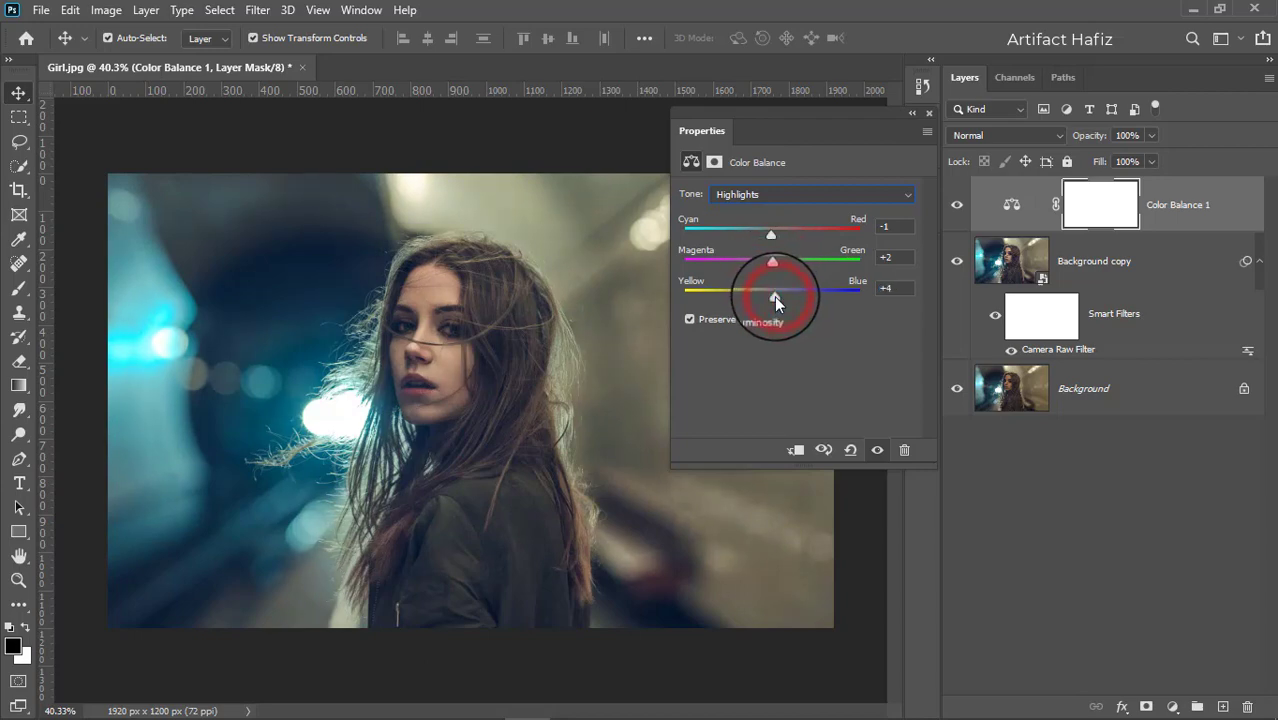
left_click(929, 115)
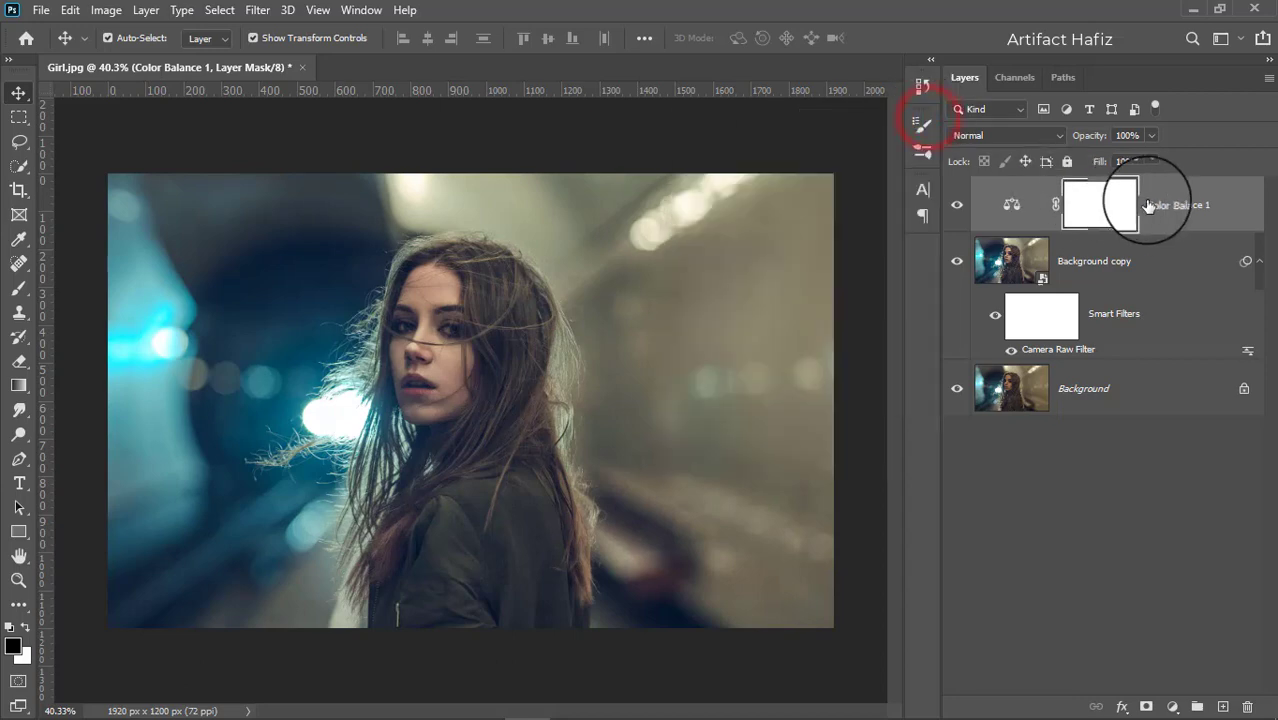
- Add a Curves adjustment layer above Color Balance 1, slightly lift the RGB black point and place a dark-tone and a light-tone point
left_click(1182, 204)
left_click(1171, 706)
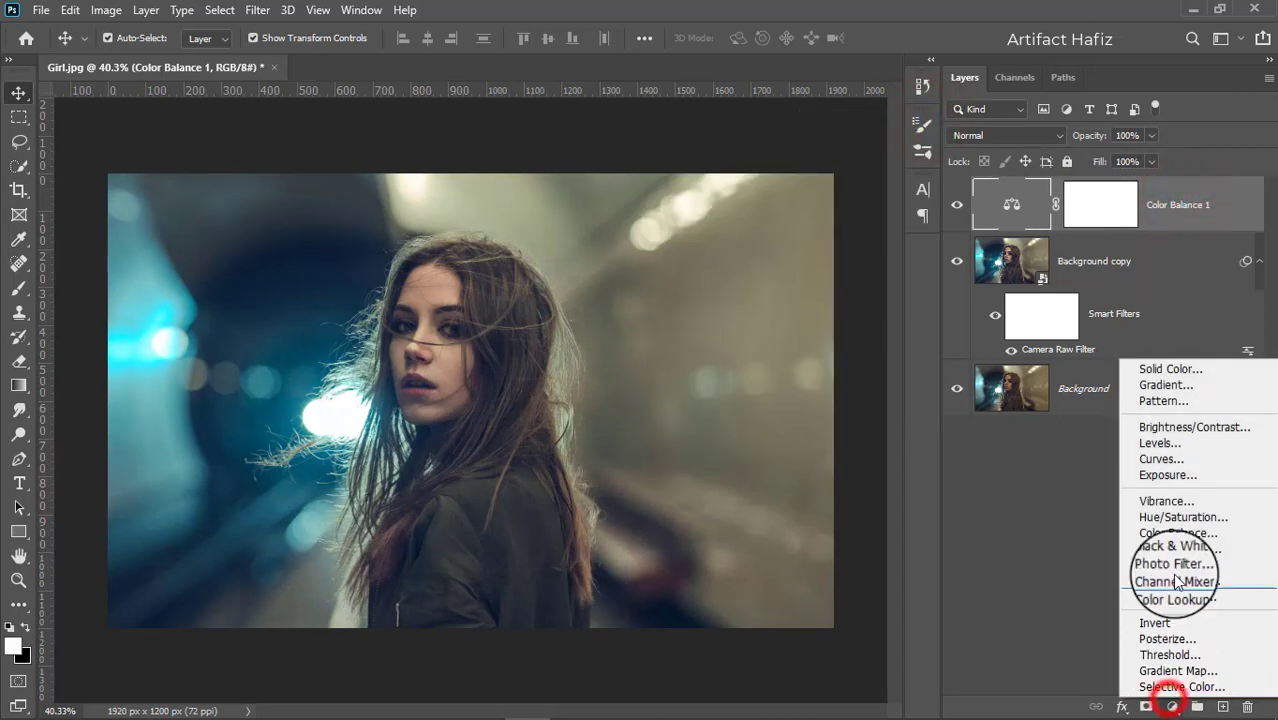
left_click(1173, 462)
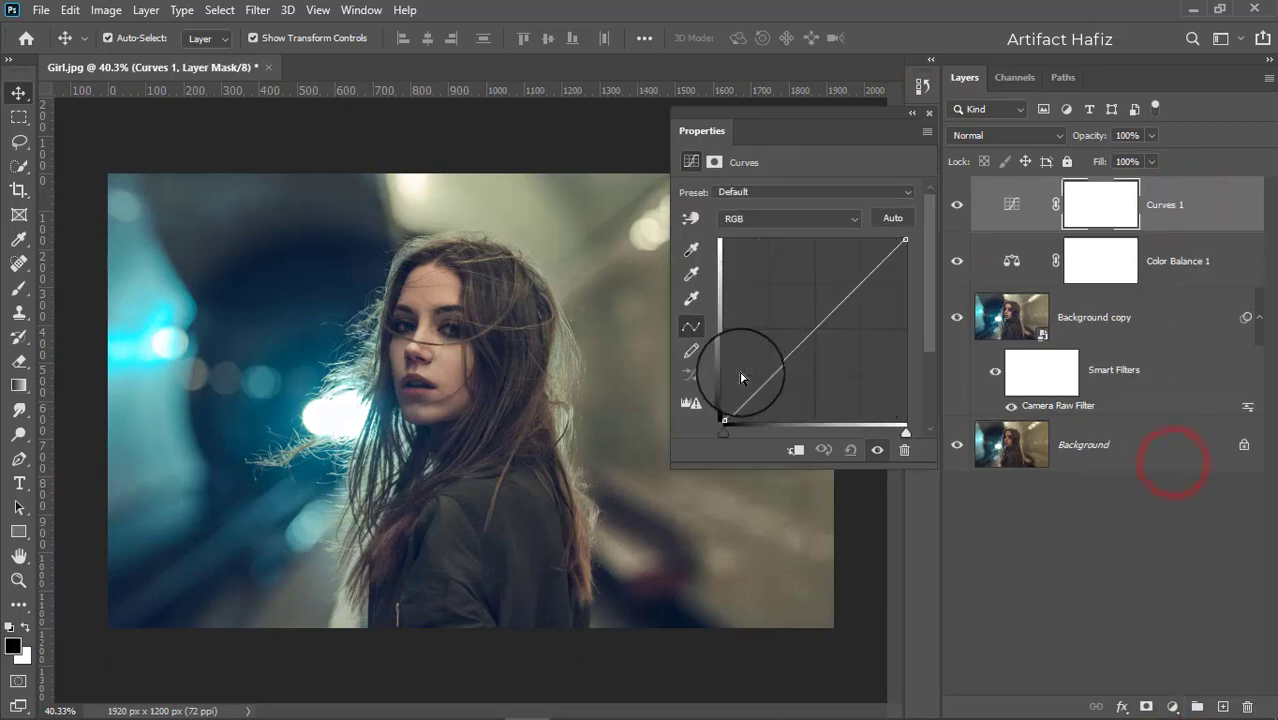
left_click_drag(723, 429, 722, 418)
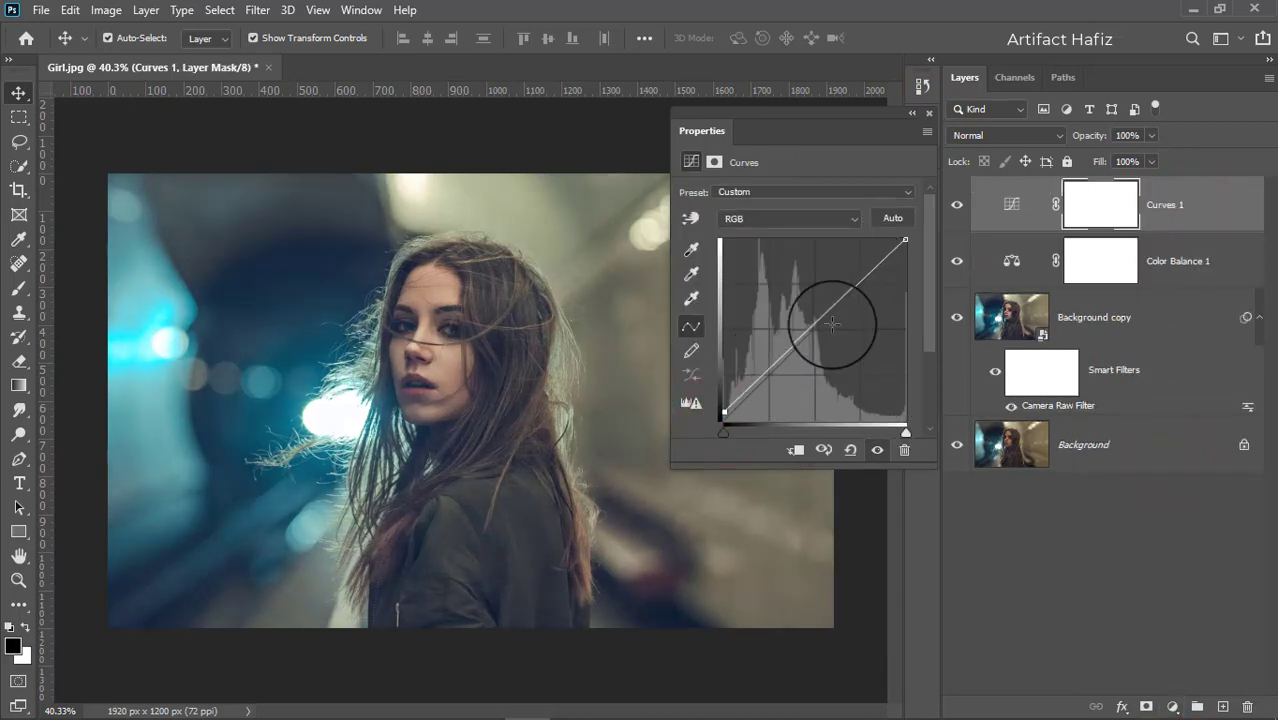
left_click(771, 374)
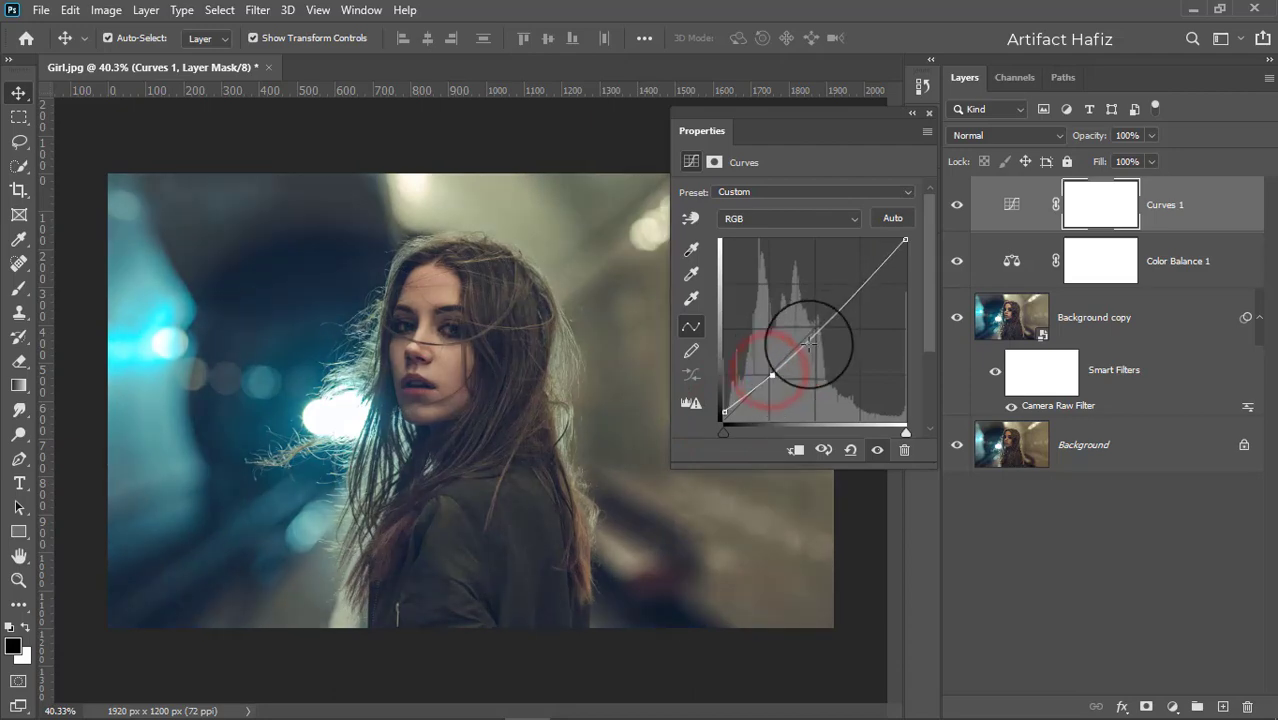
left_click(837, 303)
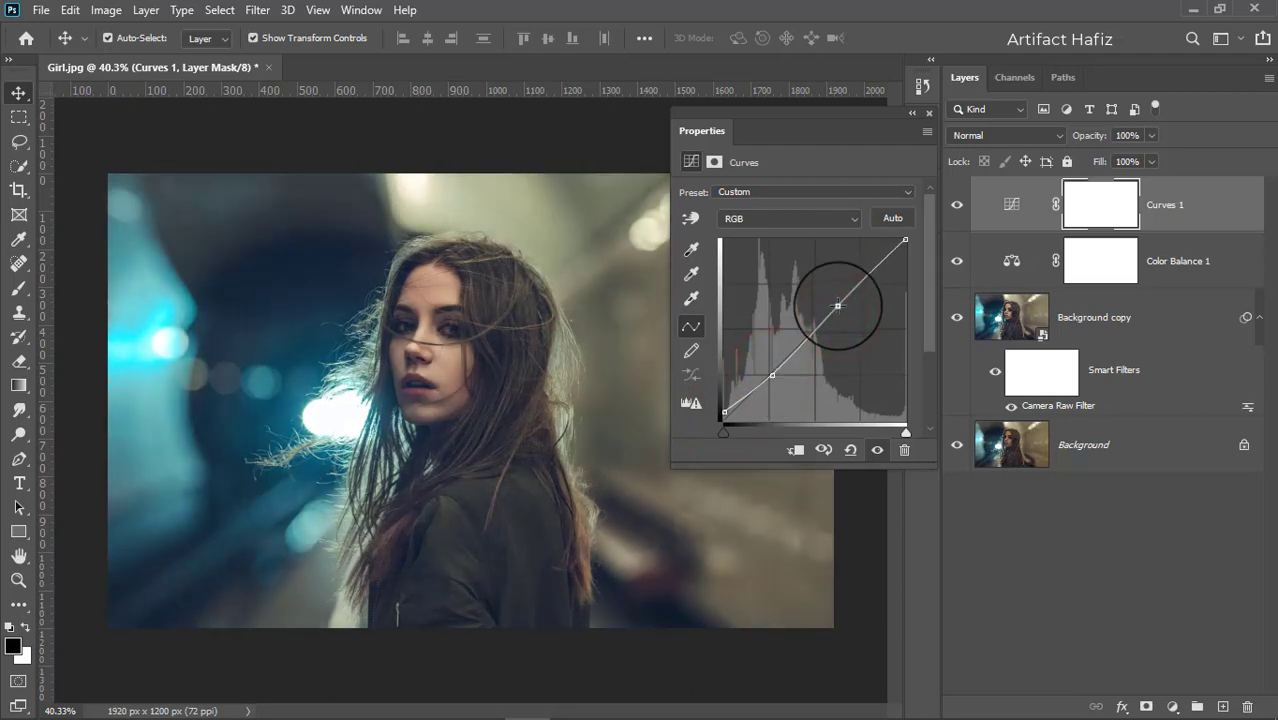
- Return the RGB curve's black point to the corner, slightly lower the dark-tone point and fine-tune the light-tone point
left_click(769, 375)
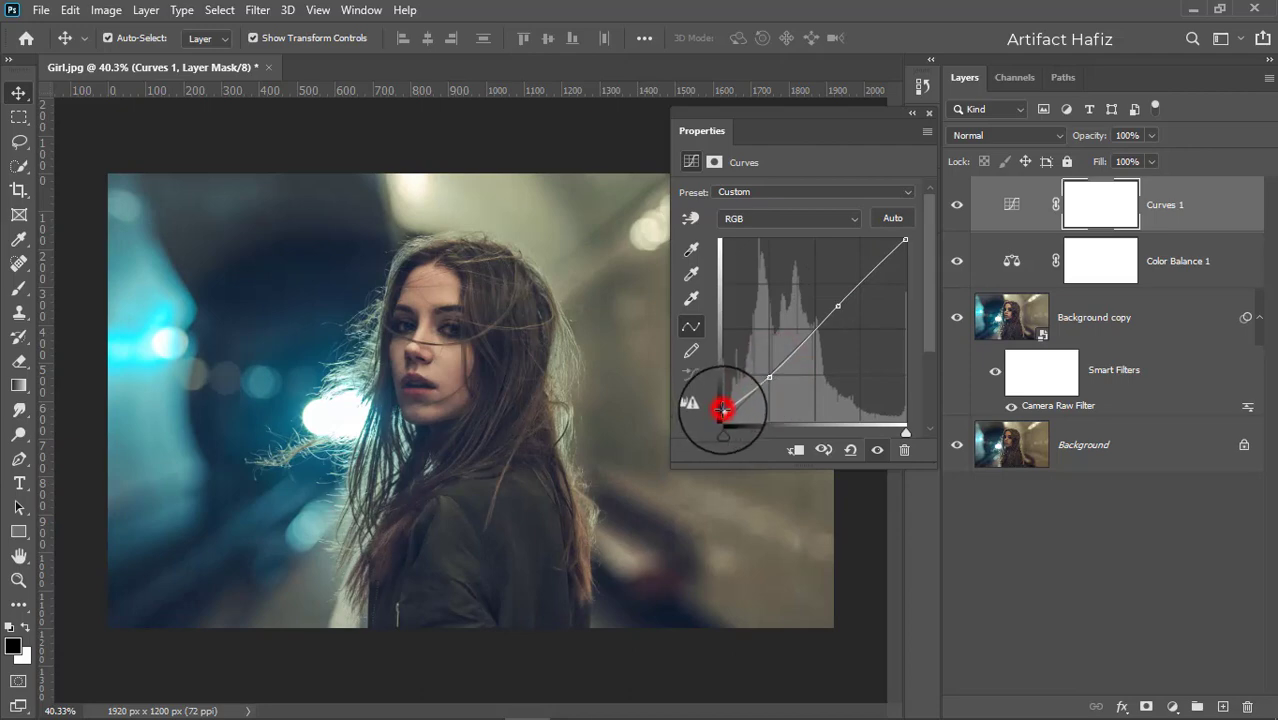
left_click_drag(722, 409, 721, 420)
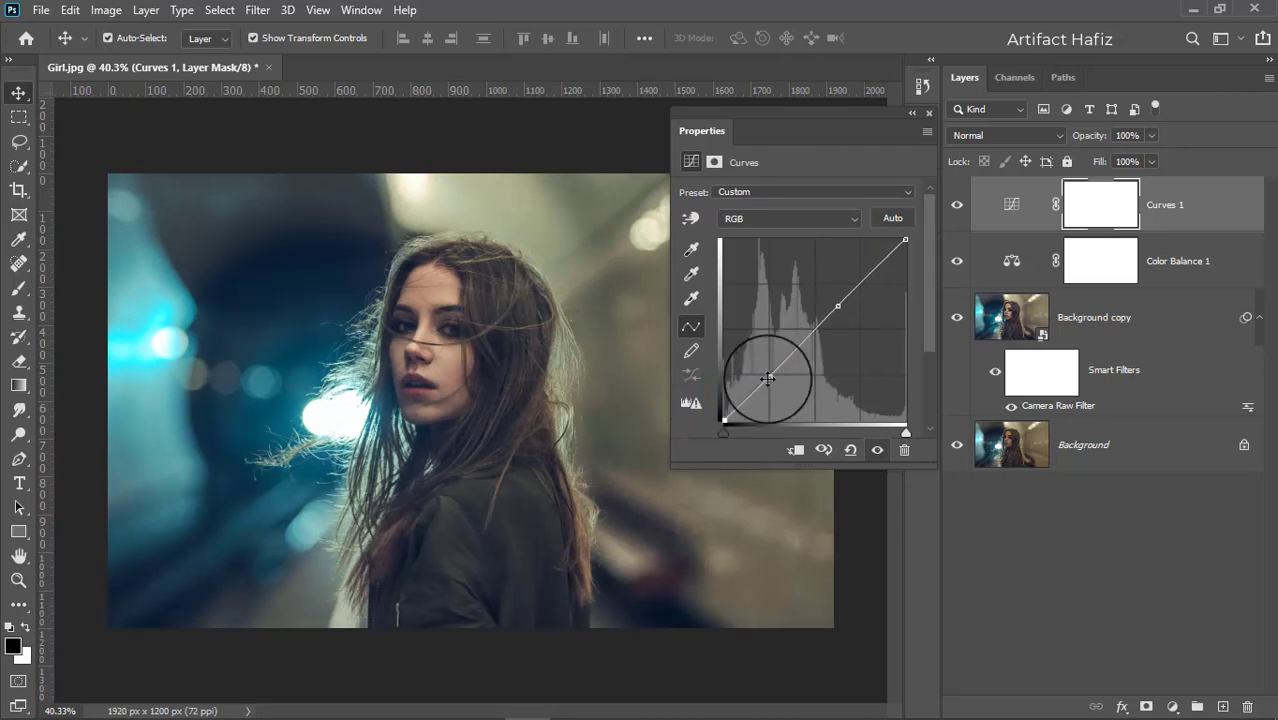
left_click(768, 376)
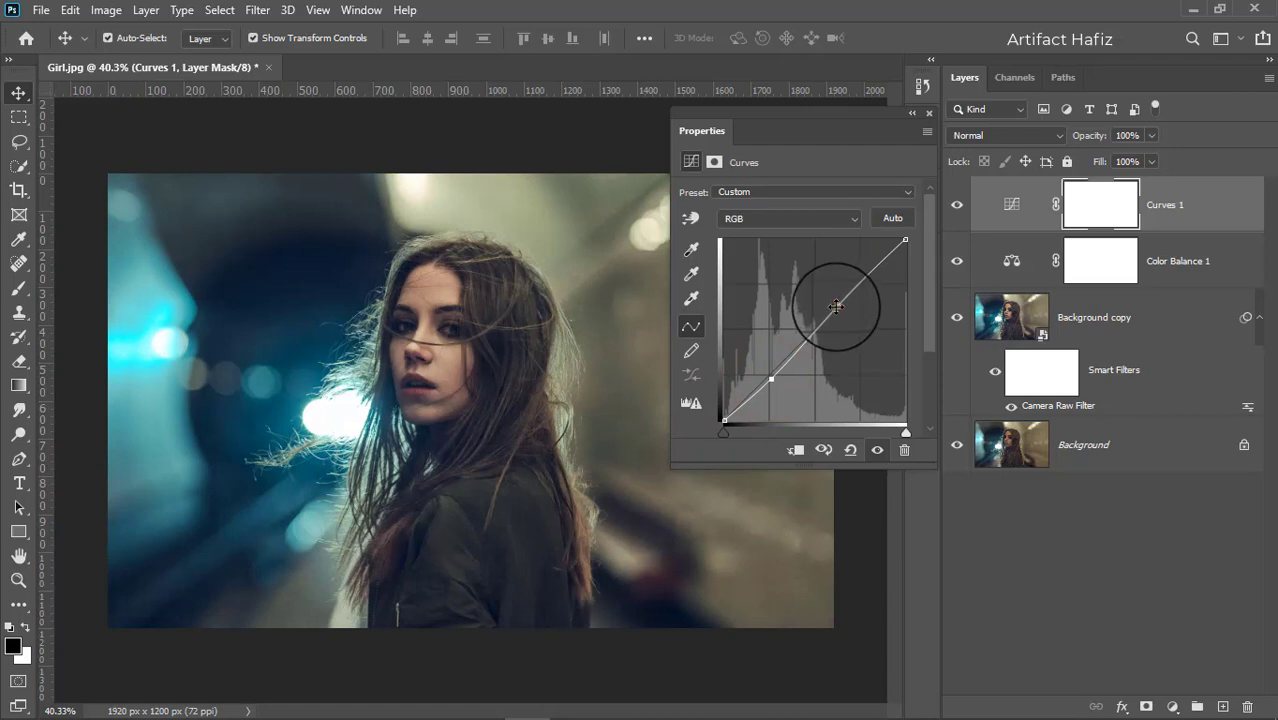
left_click_drag(837, 305, 839, 303)
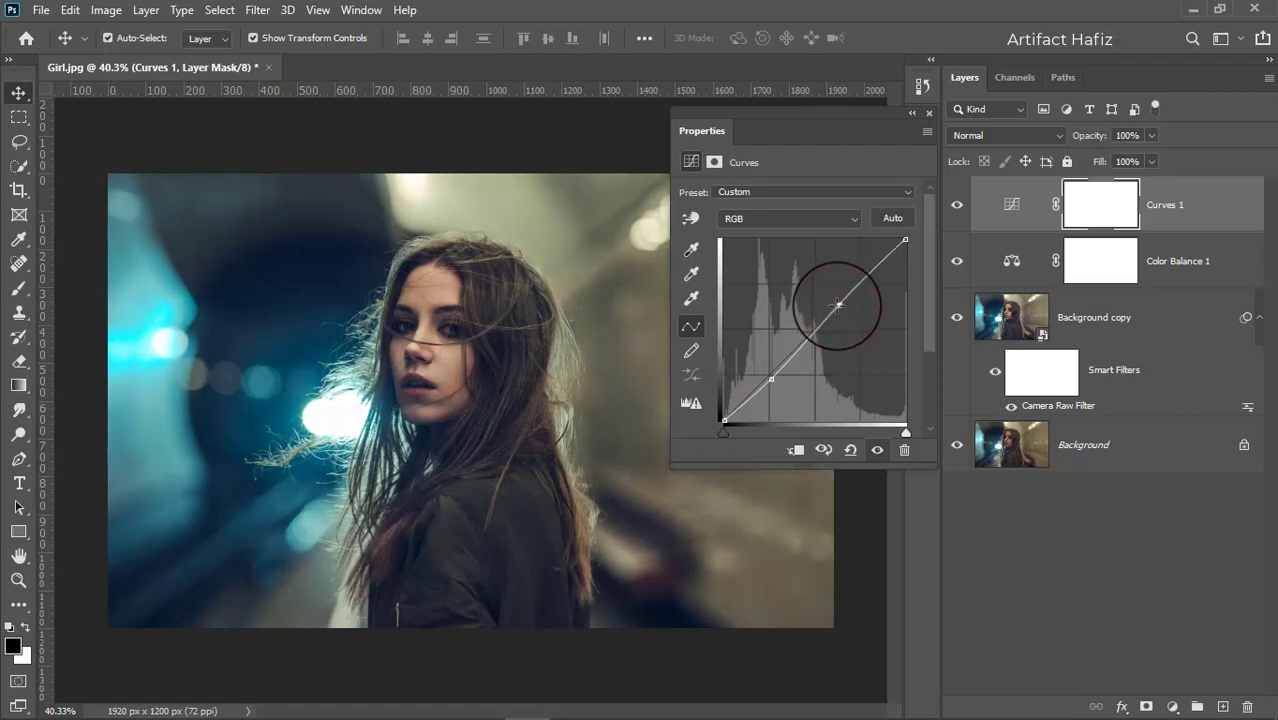
left_click(930, 113)
- Compare the photo with and without the Curves 1 layer and reduce the layer's opacity to 10%
left_click(957, 207)
left_click(958, 208)
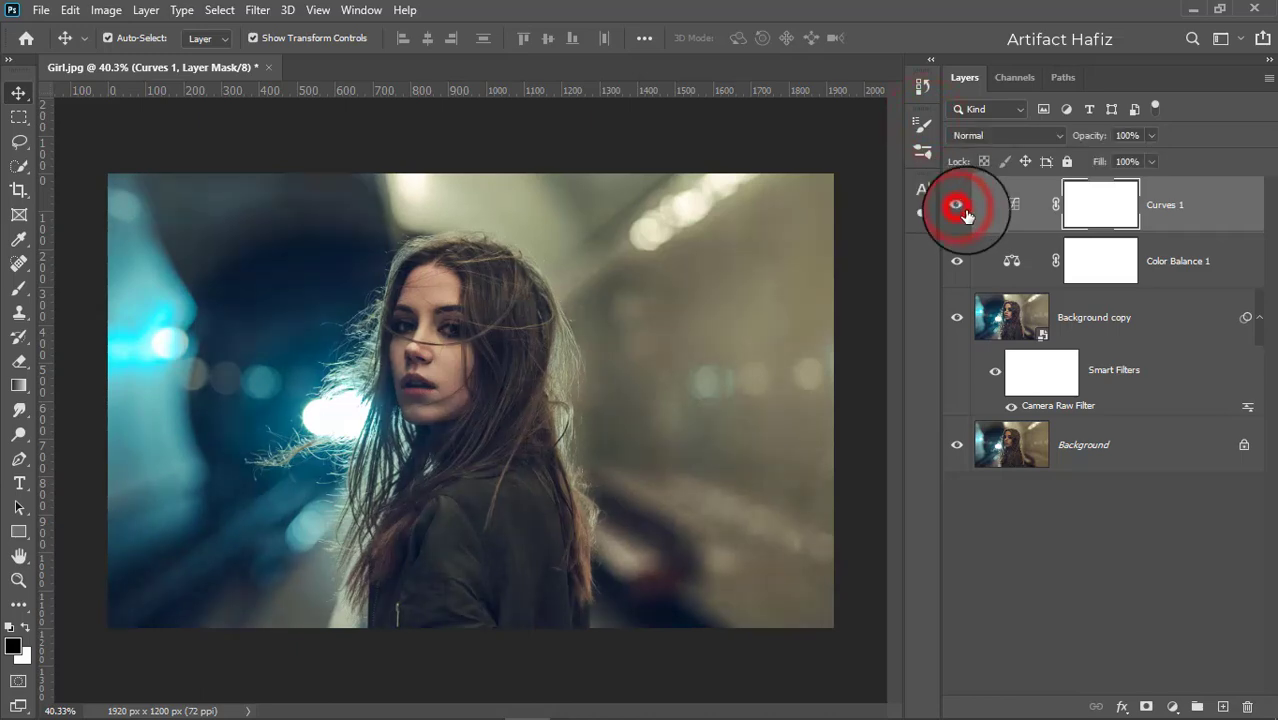
left_click(1163, 205)
left_click(1153, 135)
left_click_drag(1153, 153, 1071, 160)
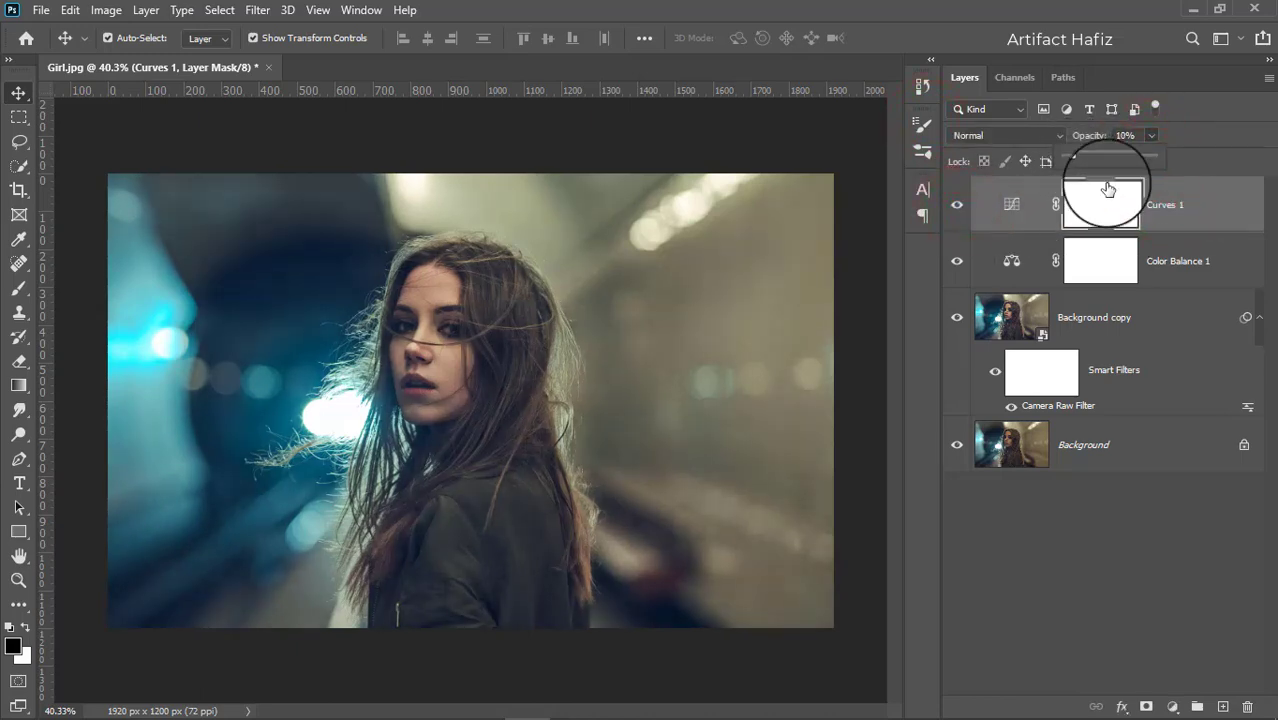
- Add a Color Lookup adjustment layer above Curves 1 using the Crisp_Winter.look 3D LUT
left_click(1163, 202)
left_click(1171, 705)
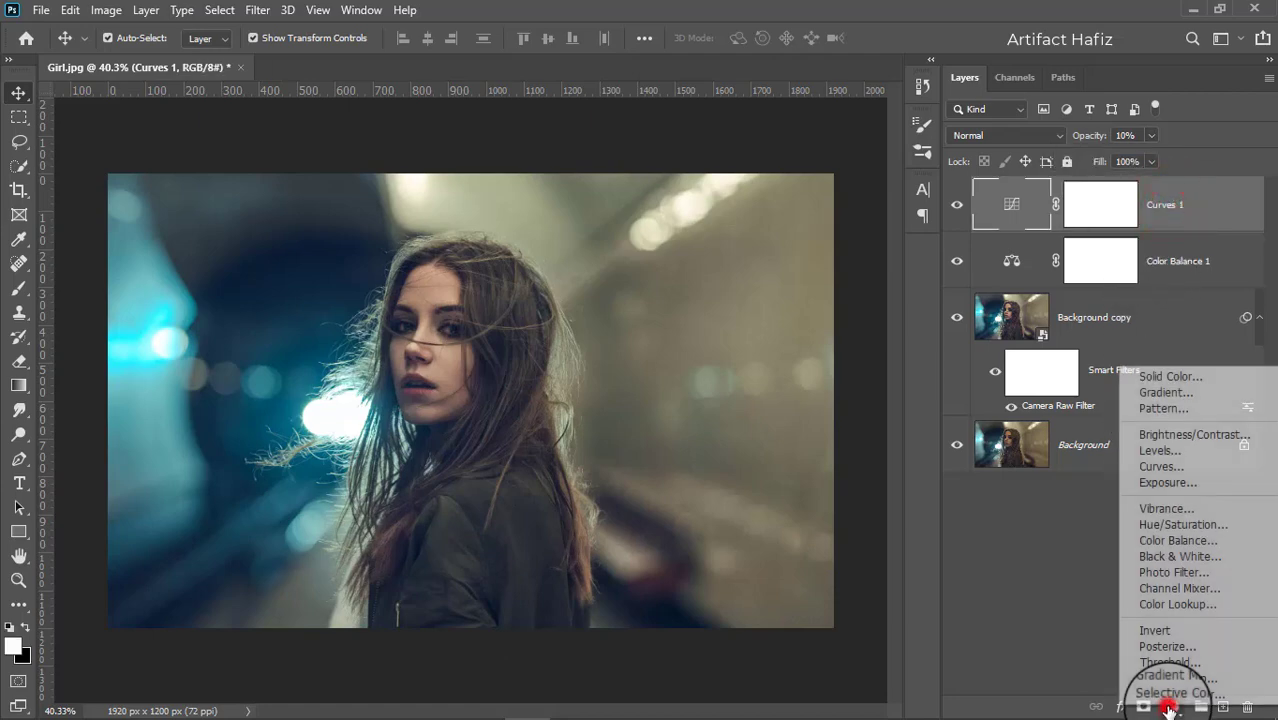
left_click(1173, 605)
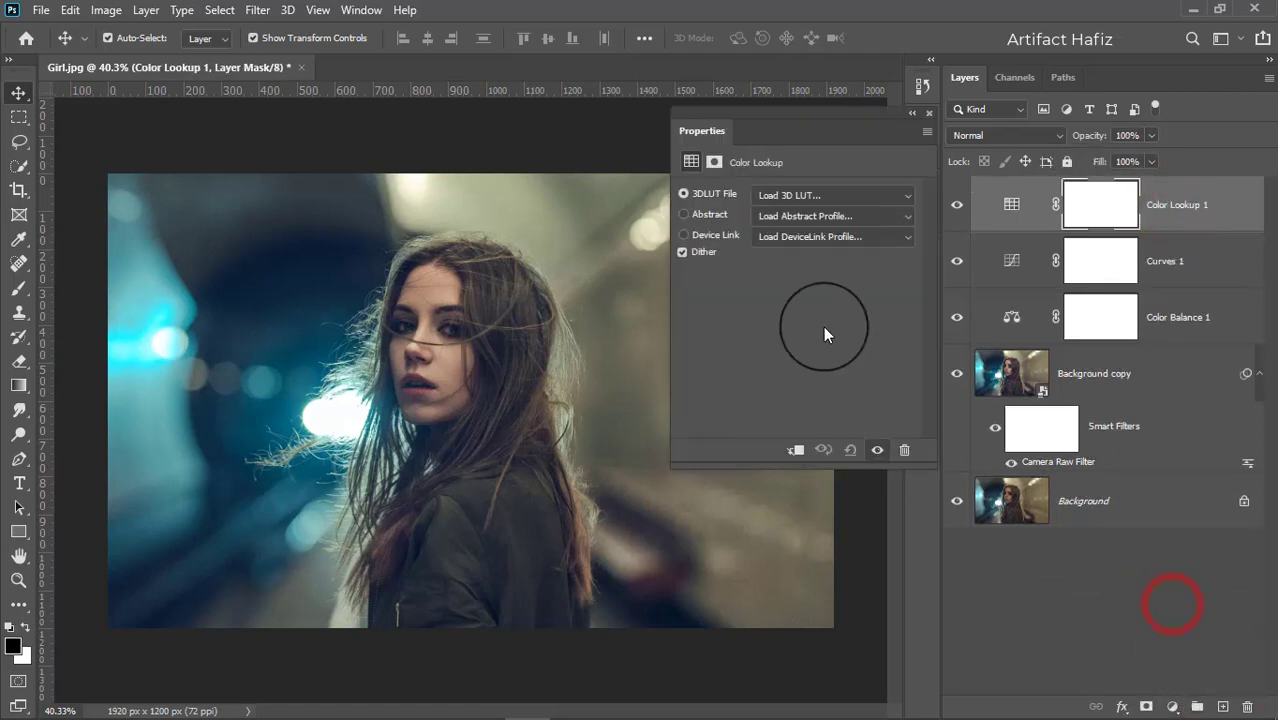
left_click(798, 200)
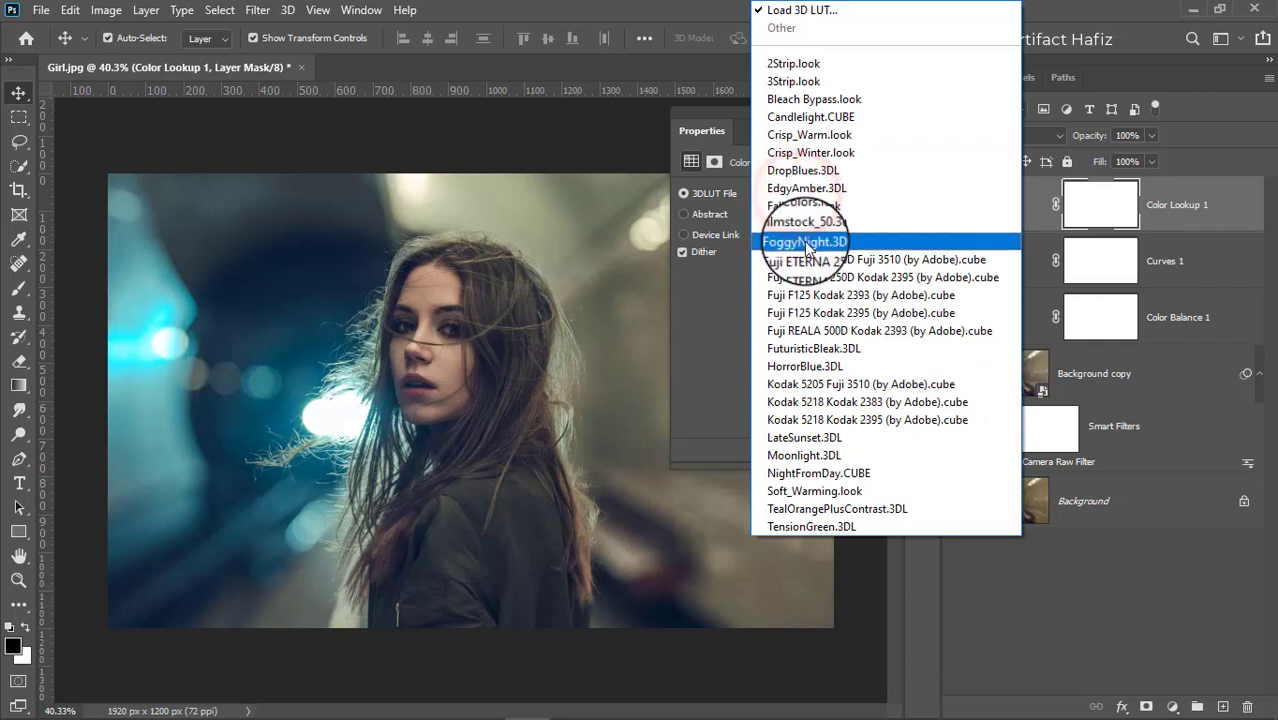
left_click(818, 155)
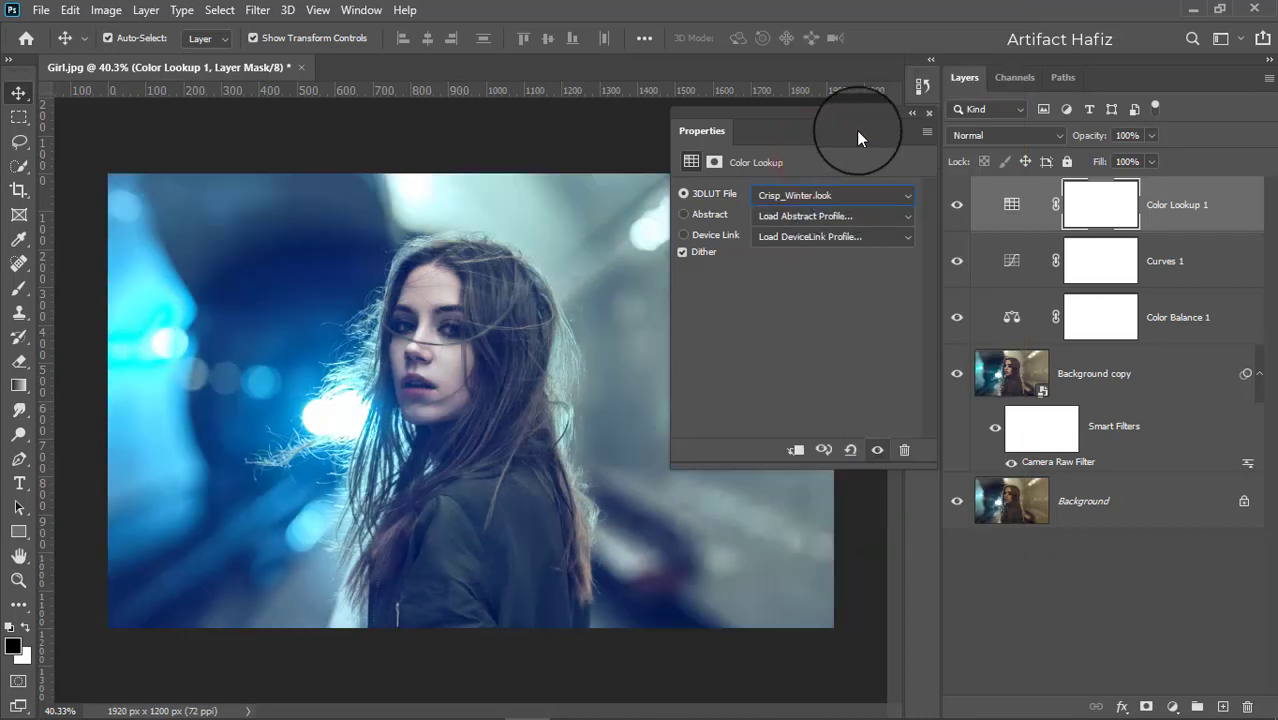
left_click(928, 115)
- Lower the opacity of the Color Lookup 1 layer to 17%
left_click(1176, 205)
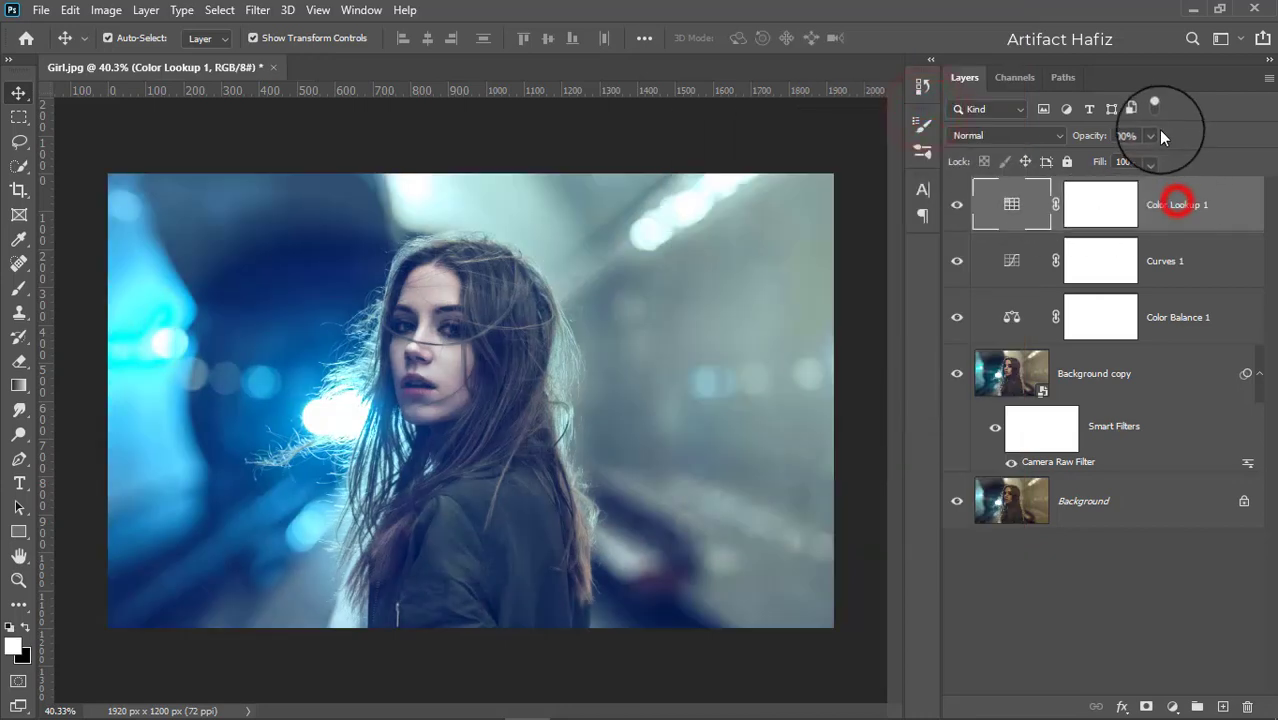
left_click_drag(1151, 153, 1084, 177)
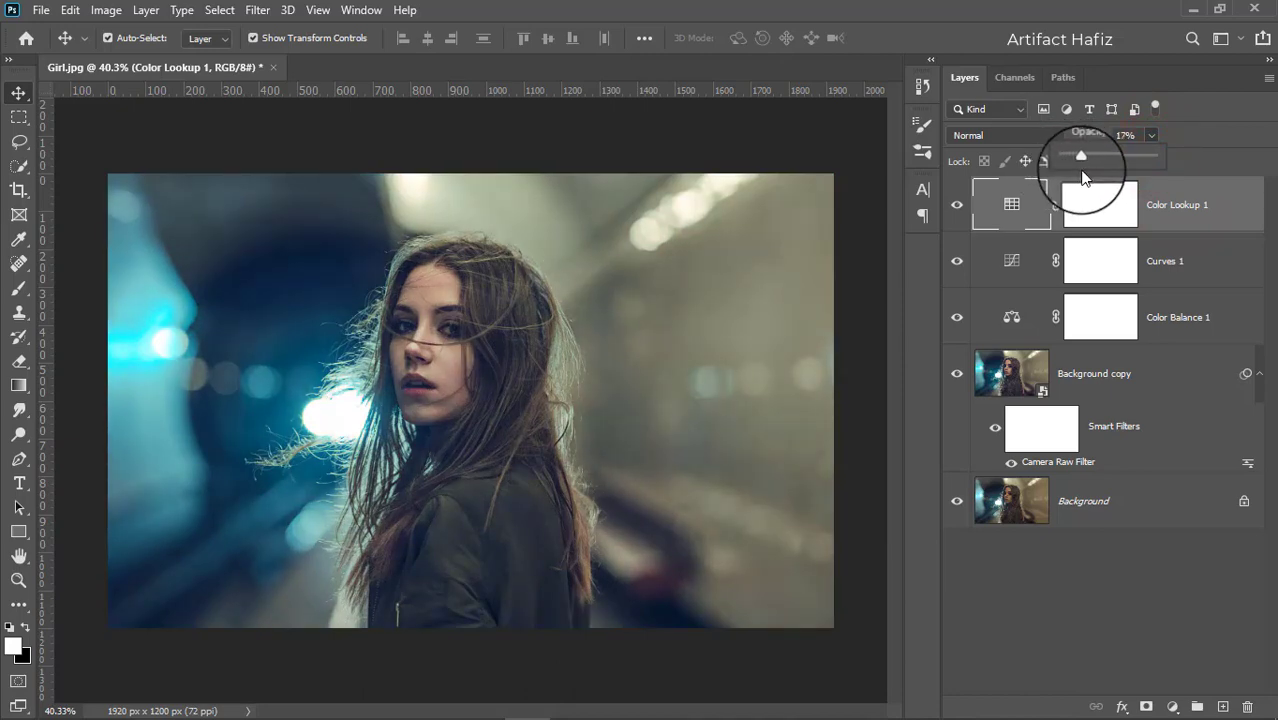
left_click(1172, 206)
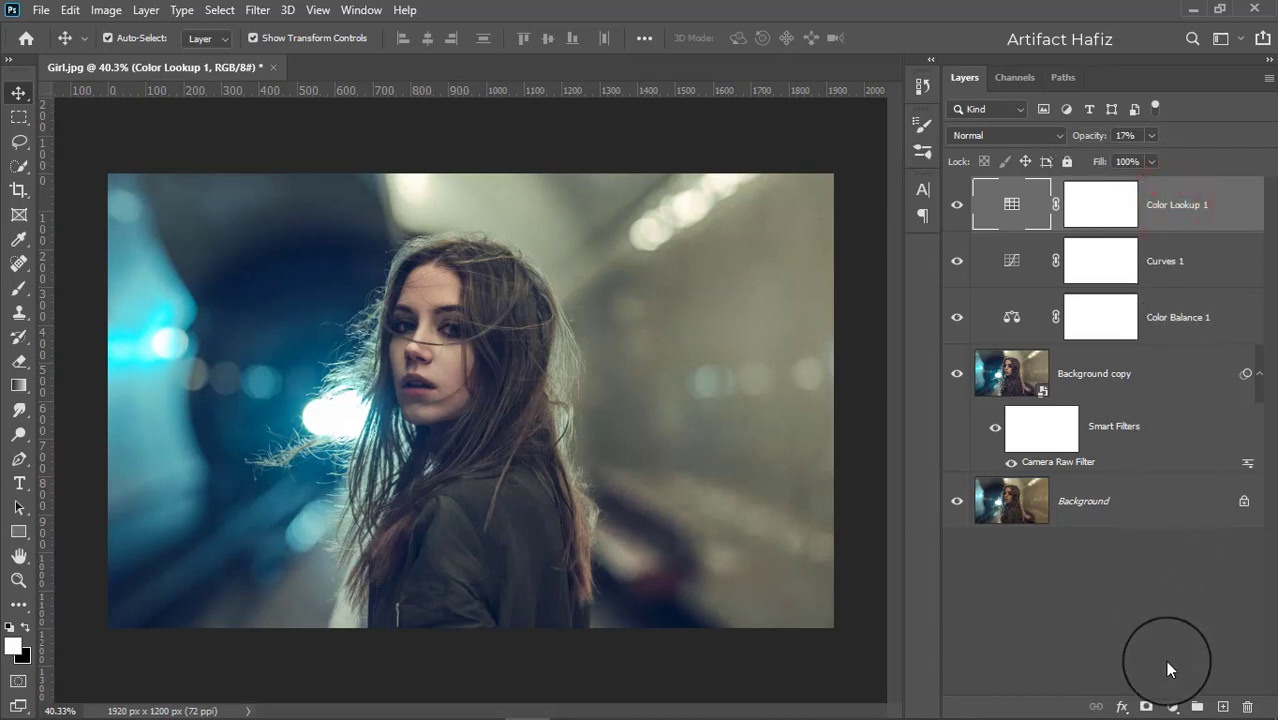
- Add a Levels adjustment layer and set its RGB input levels to black 1 and white 243
left_click(1171, 706)
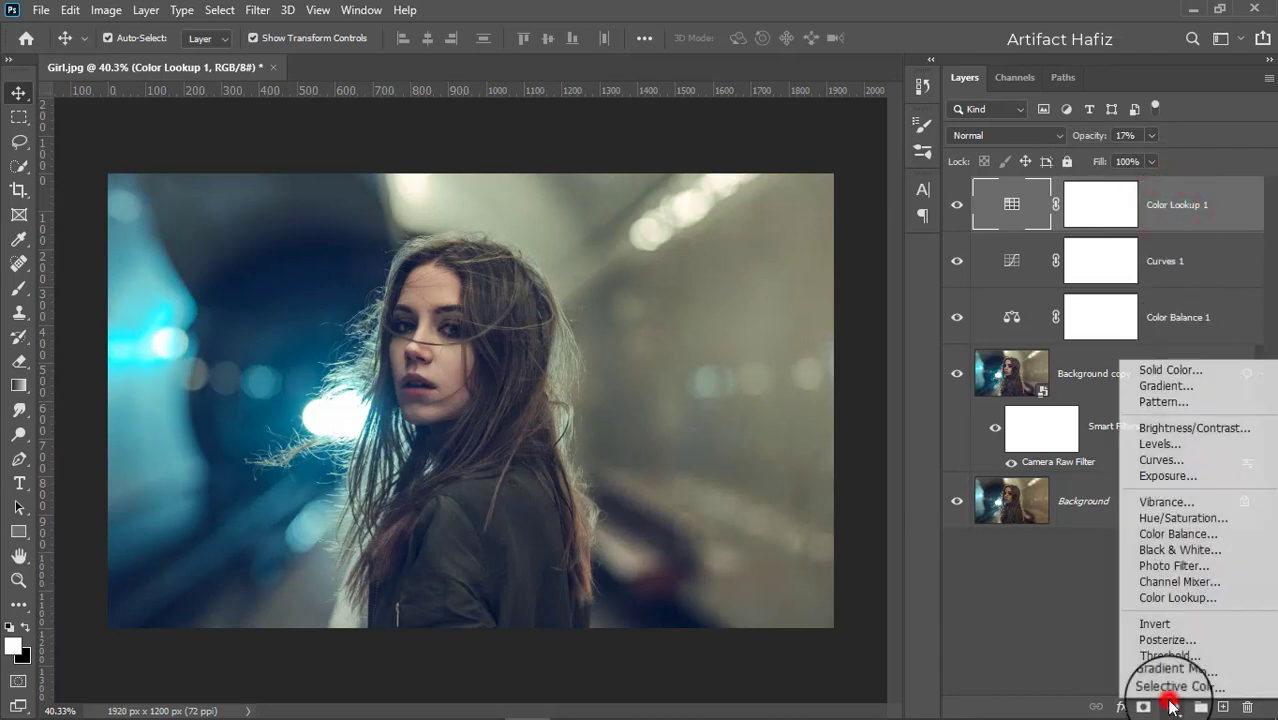
left_click(1160, 445)
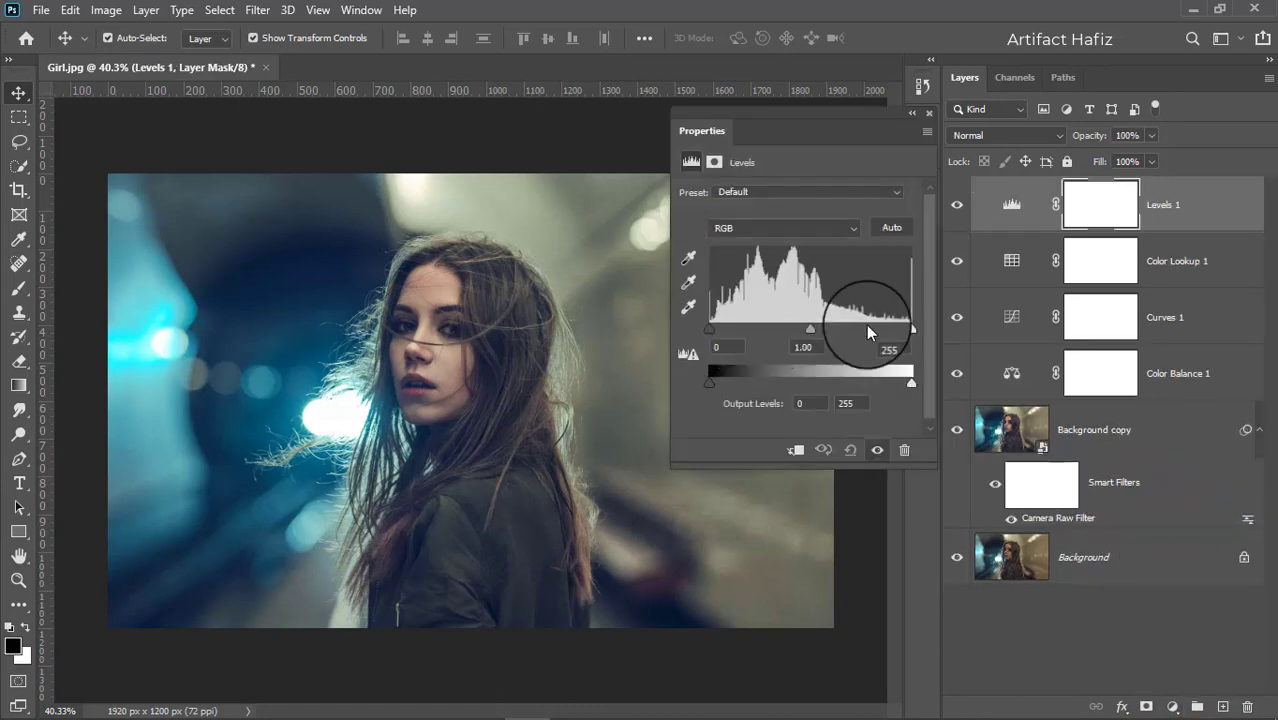
left_click_drag(911, 329, 902, 331)
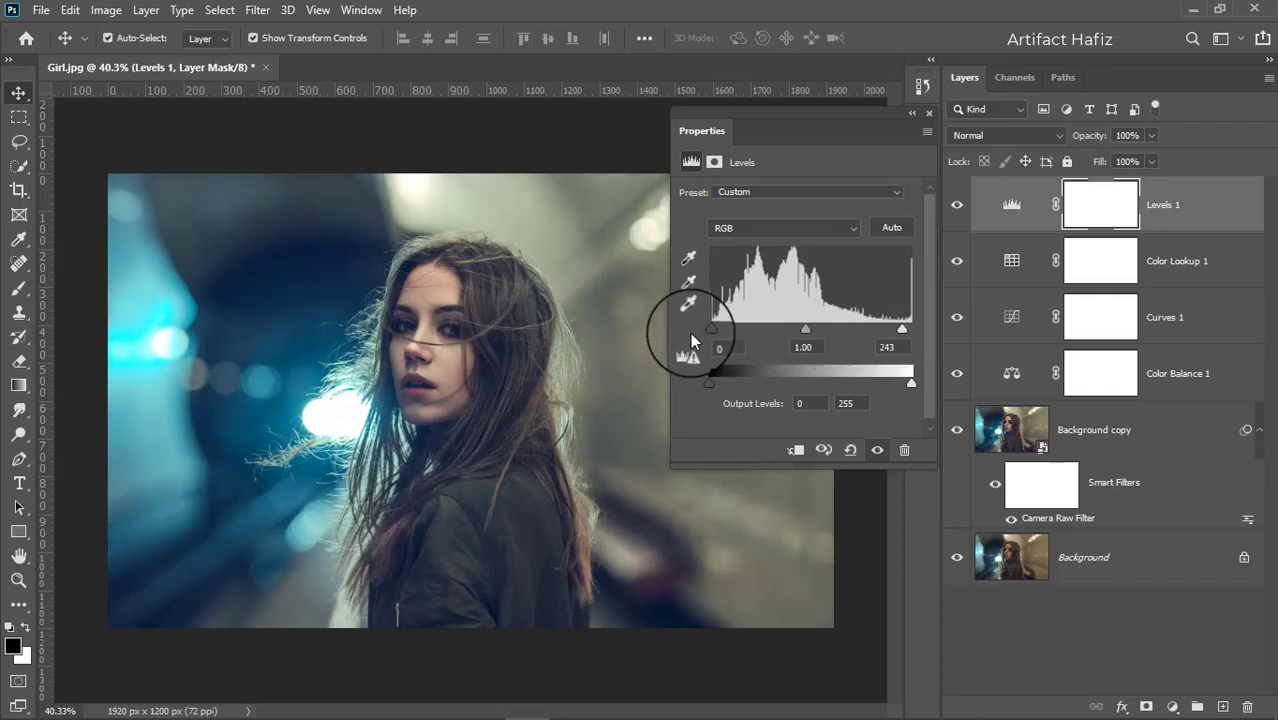
left_click_drag(711, 326, 712, 326)
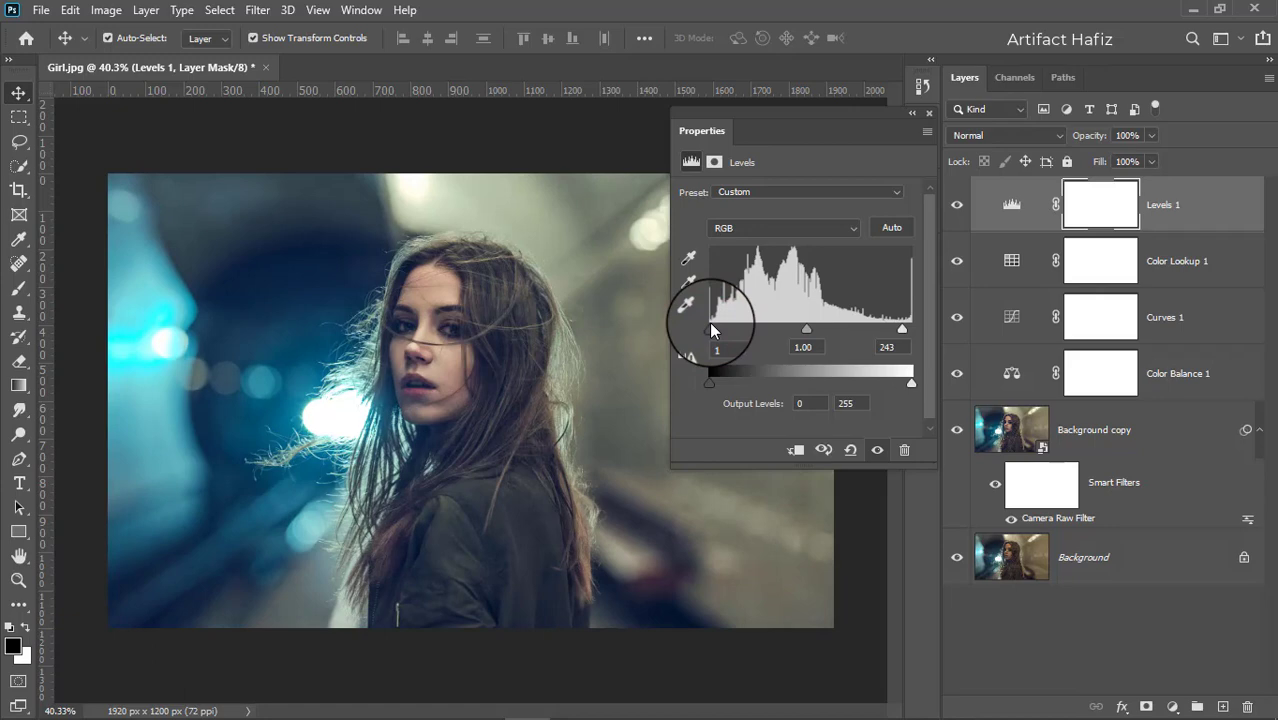
left_click(926, 117)
- Stamp all visible layers into a new merged layer above Levels 1
left_click(1204, 200)
key("ctrl+alt+shift+e")
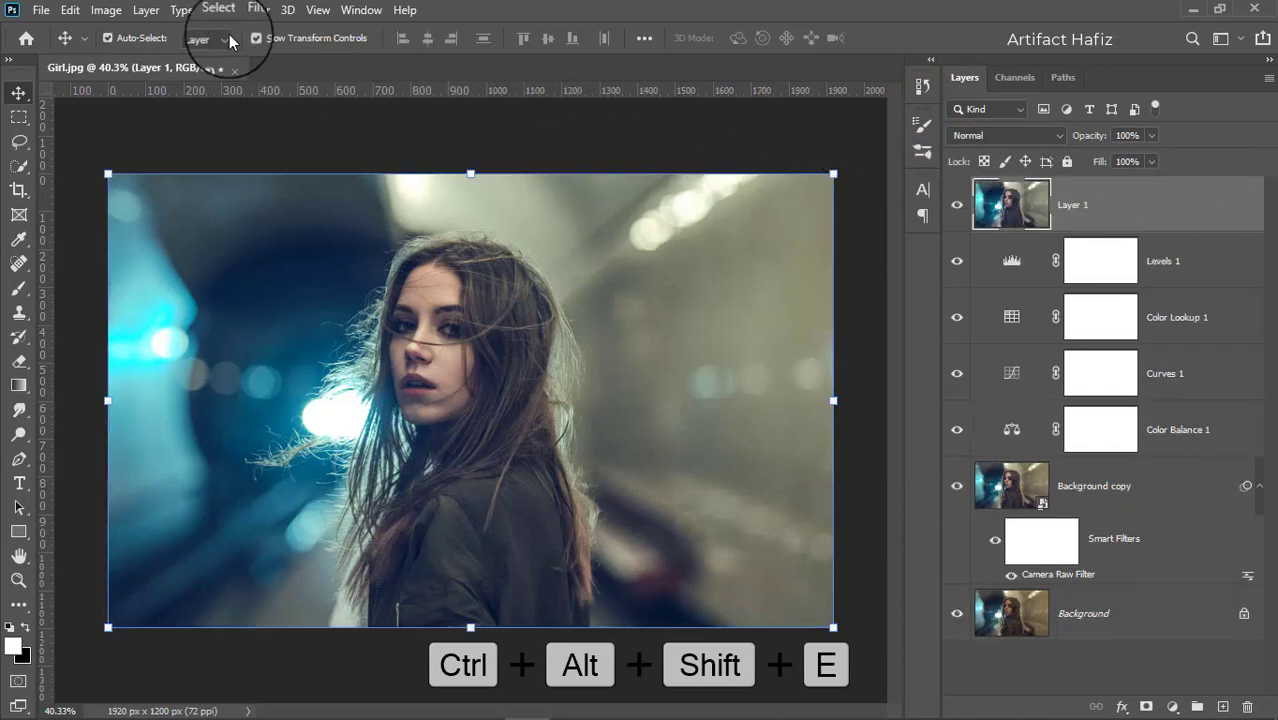
- Convert Layer 1 for Smart Filters and accept the smart object notice
left_click(254, 10)
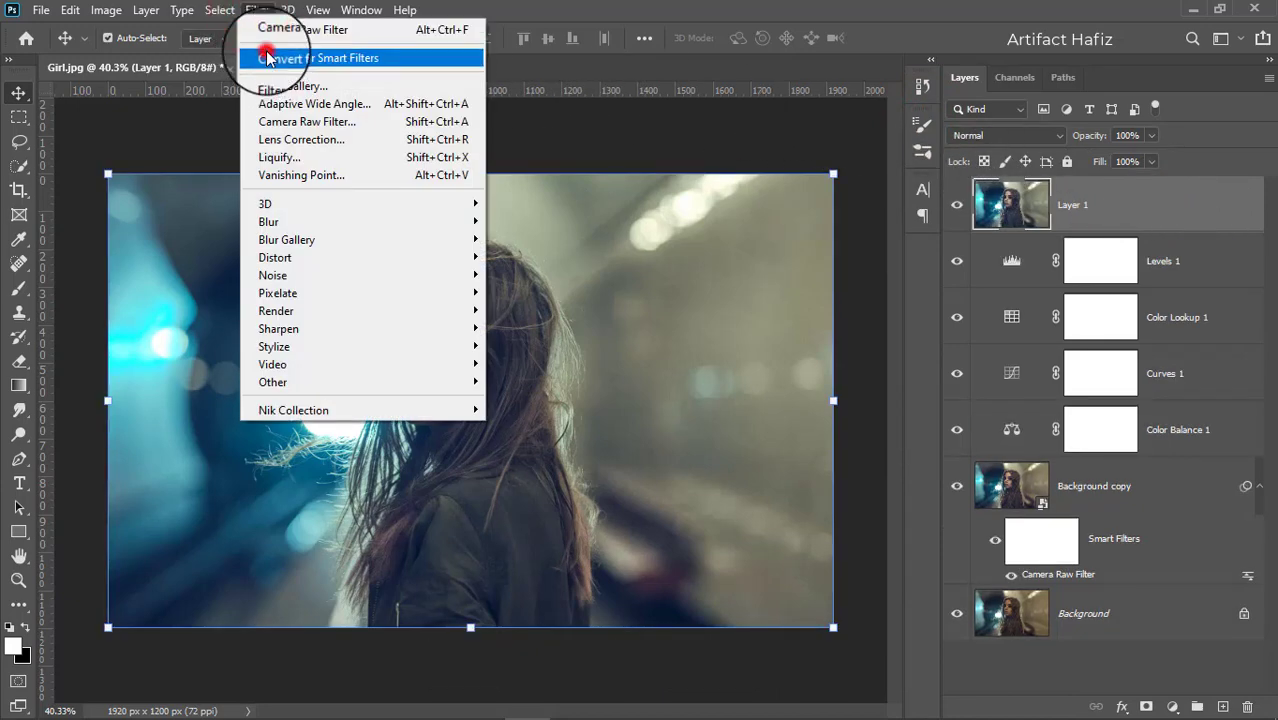
left_click(266, 55)
left_click(607, 287)
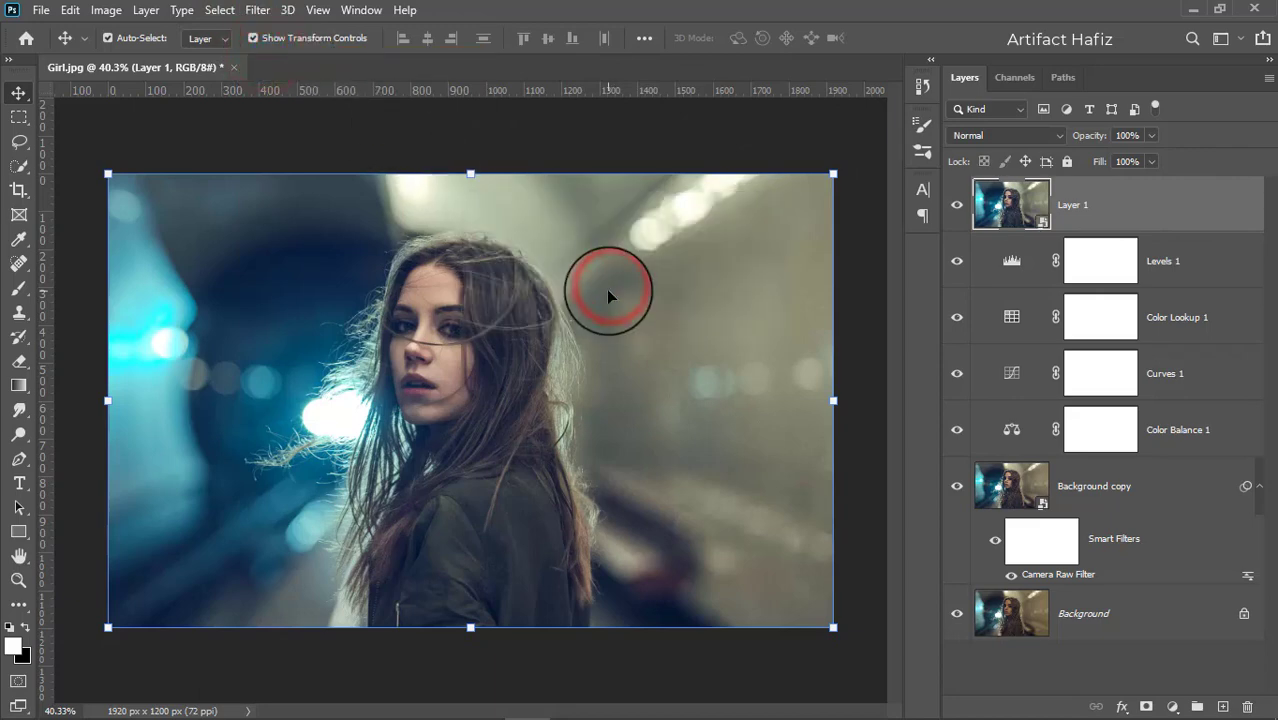
- Apply a Camera Raw Filter to Layer 1 with Luminance noise reduction set to 100
left_click(257, 10)
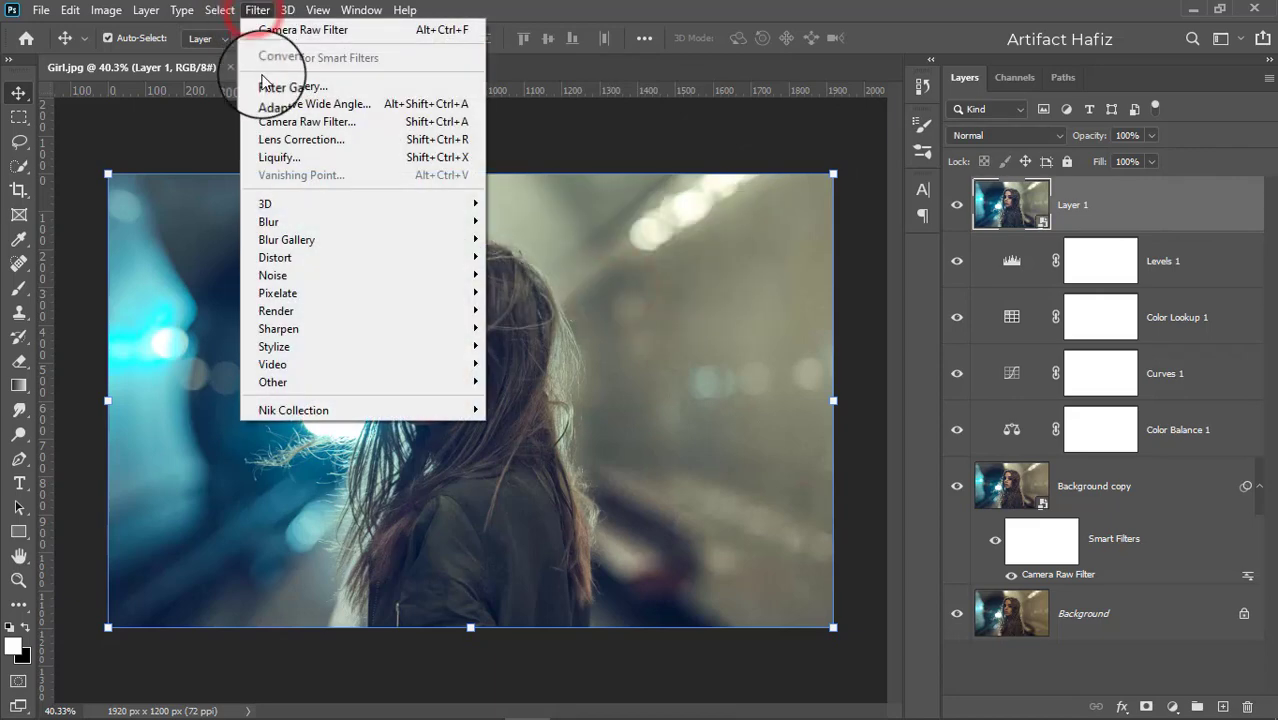
left_click(280, 122)
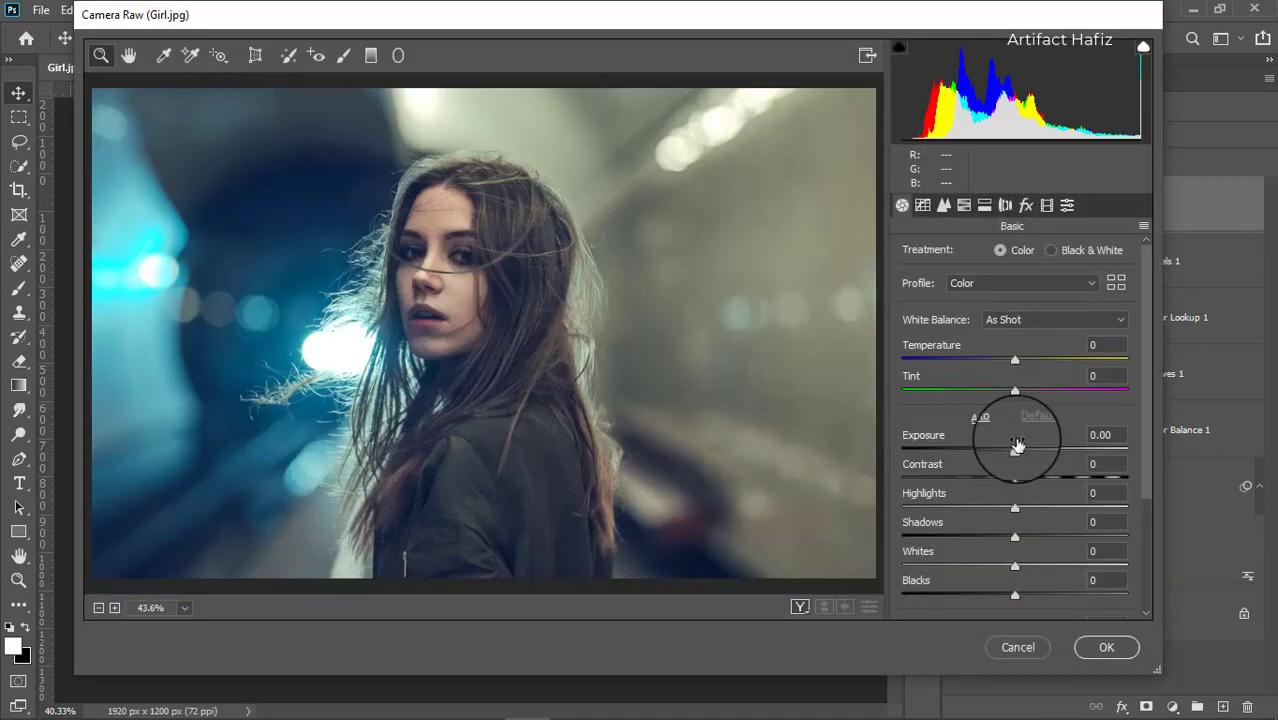
scroll(1013, 428, "down", 1)
scroll(1000, 390, "up", 1)
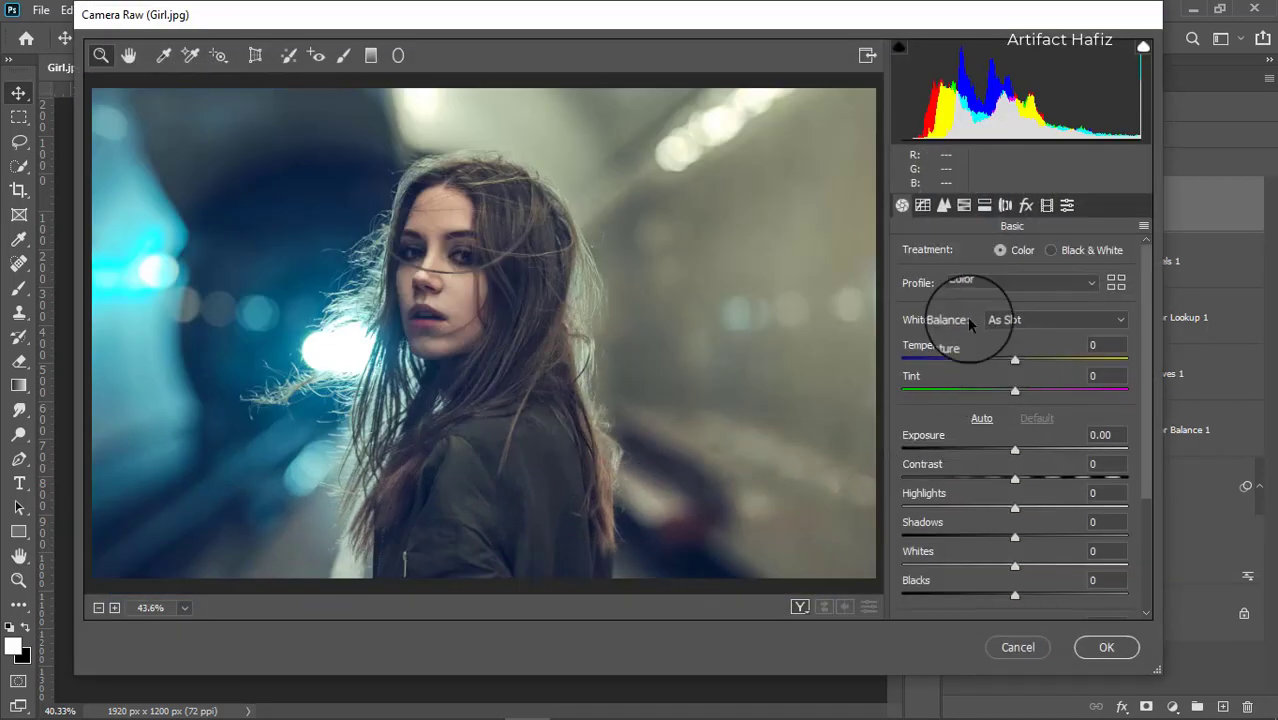
left_click(964, 205)
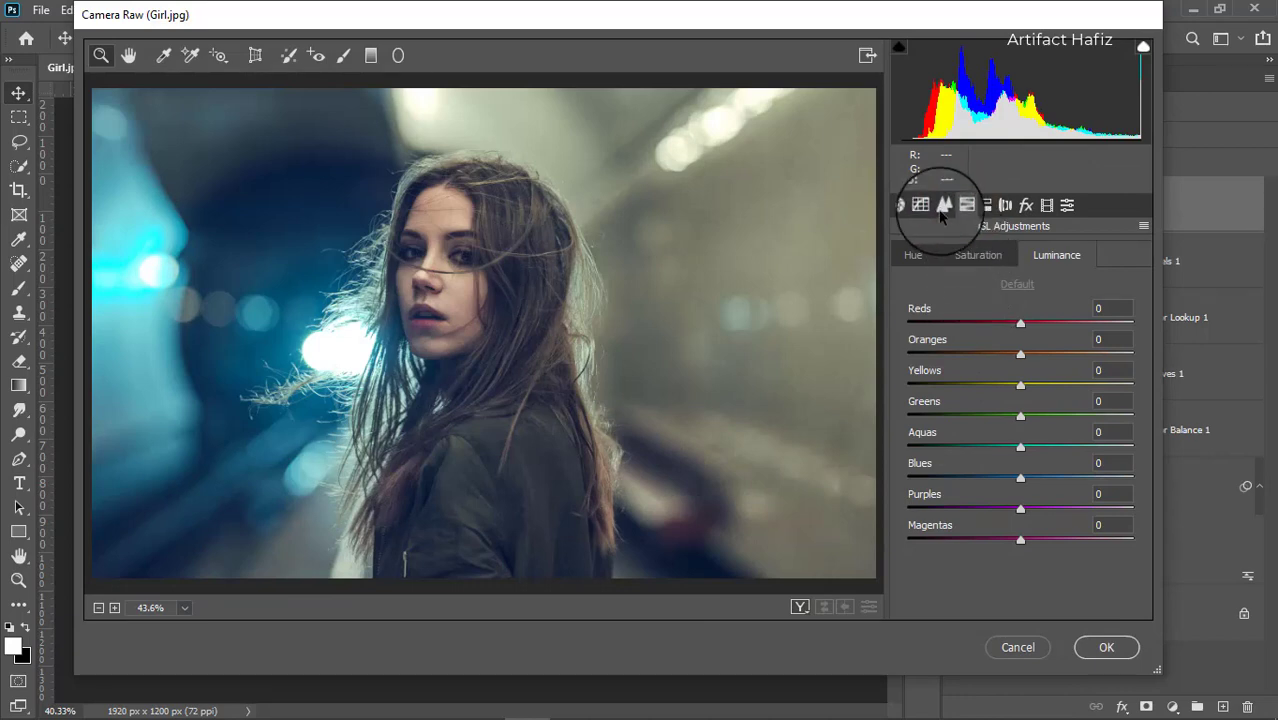
left_click(943, 205)
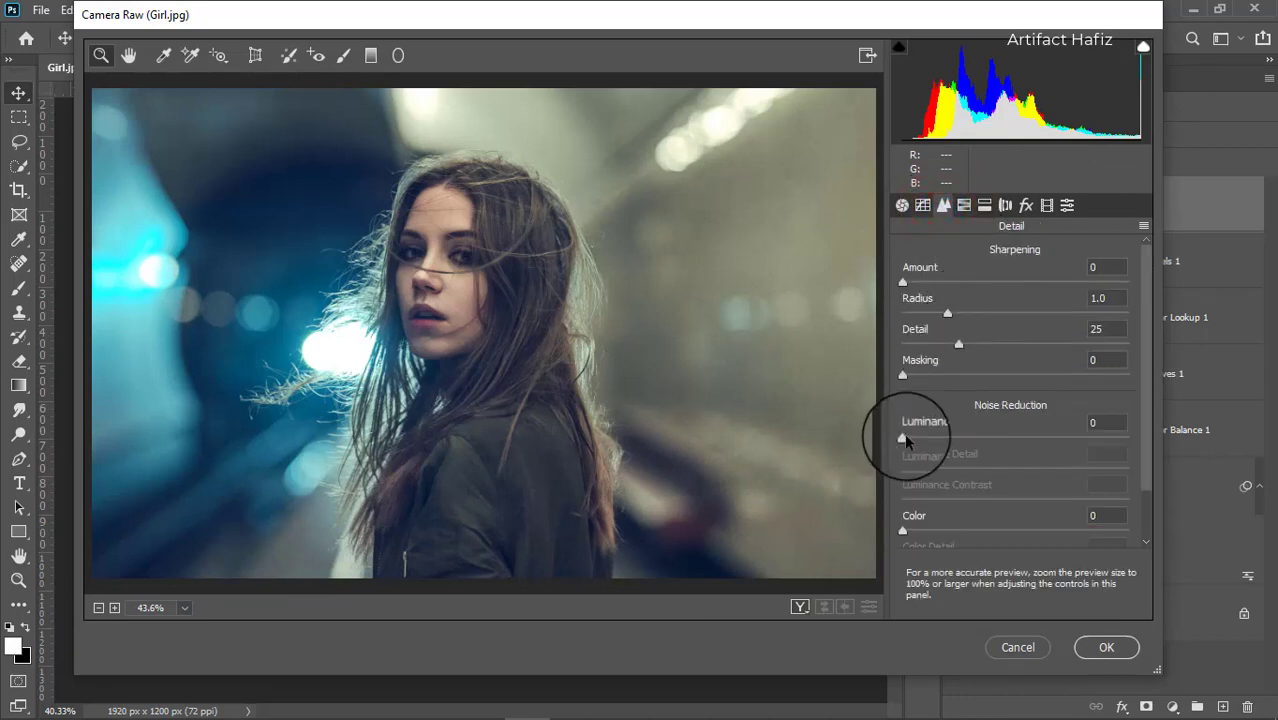
left_click_drag(904, 437, 1177, 432)
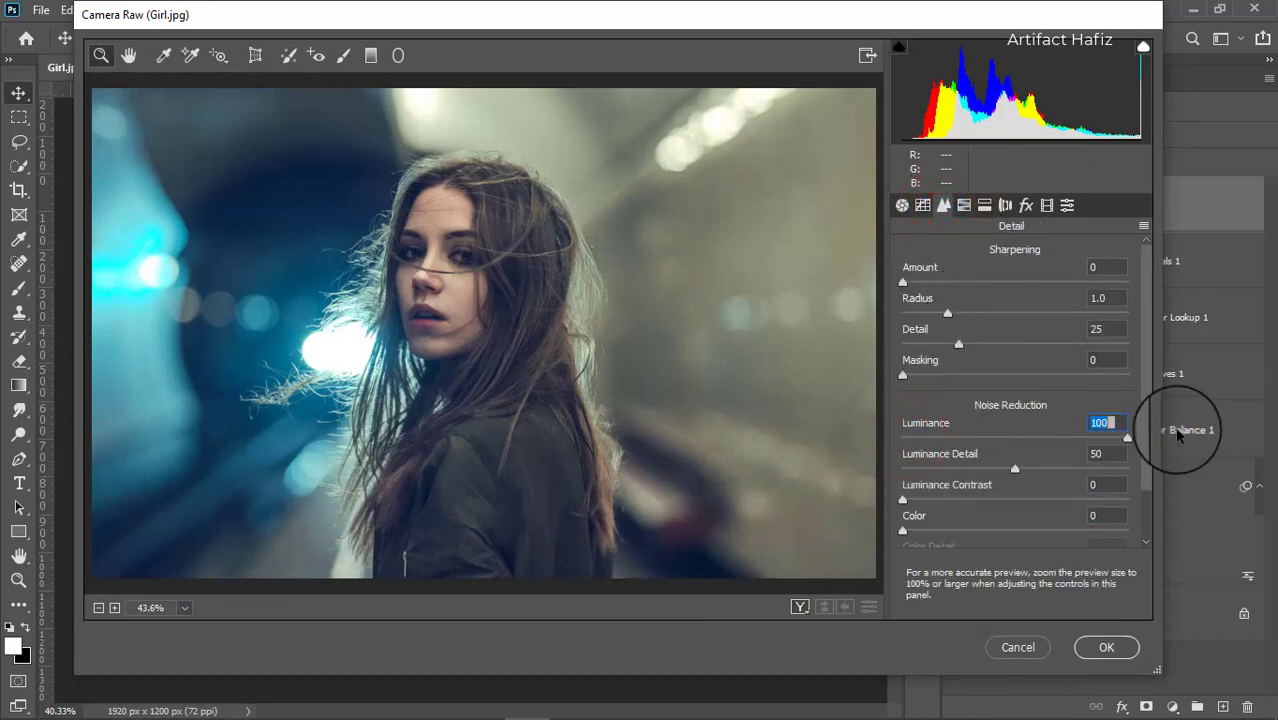
left_click(1089, 643)
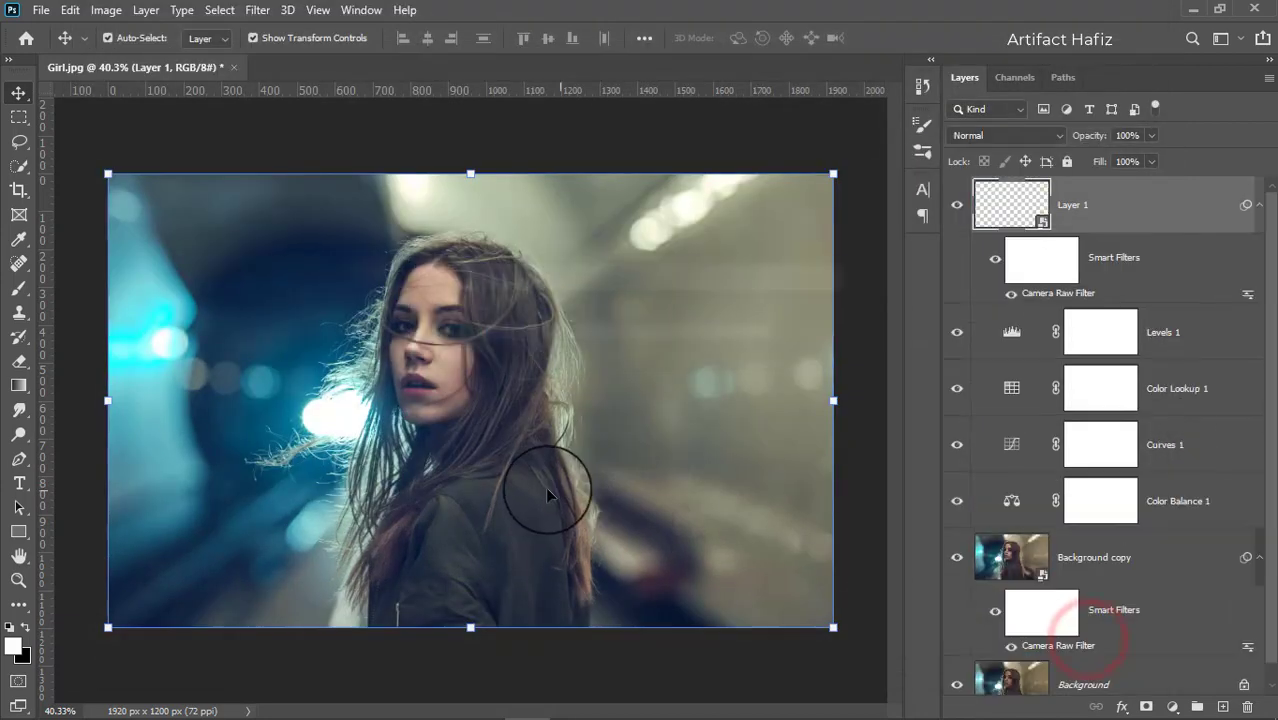
- Compare the portrait up close with Layer 1 hidden and shown
scroll(430, 426, "up", 4)
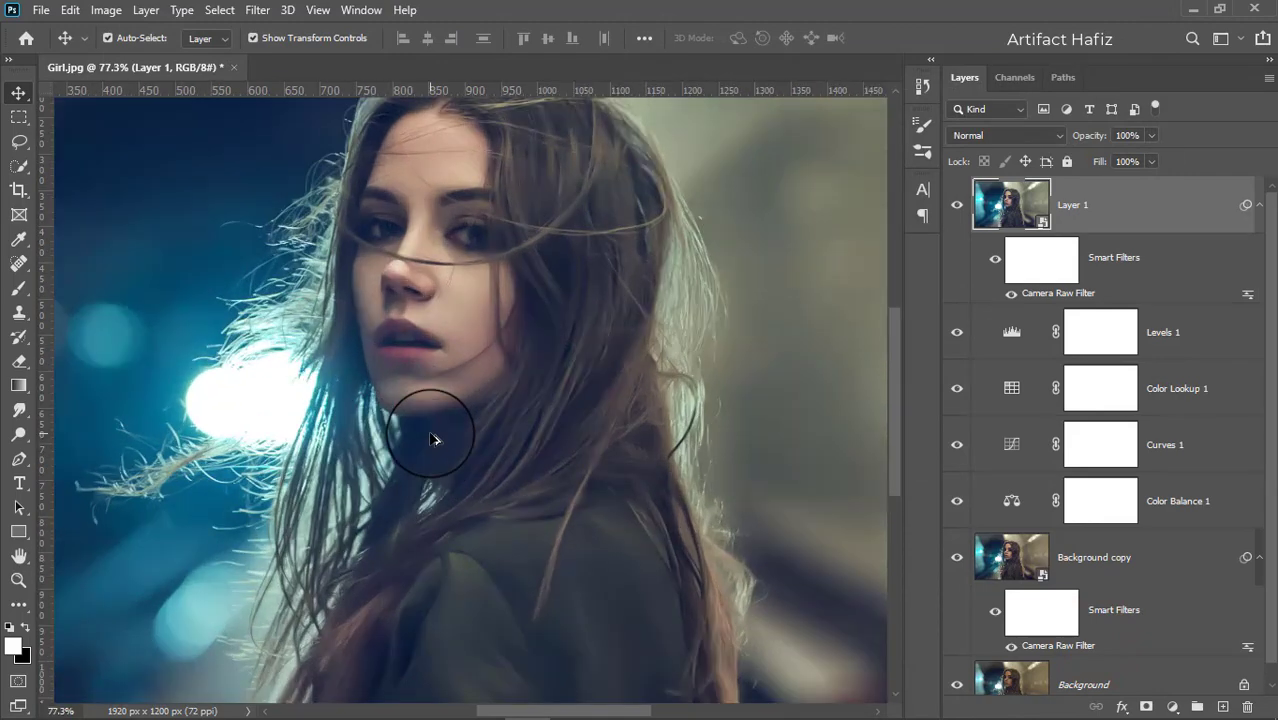
left_click(960, 210)
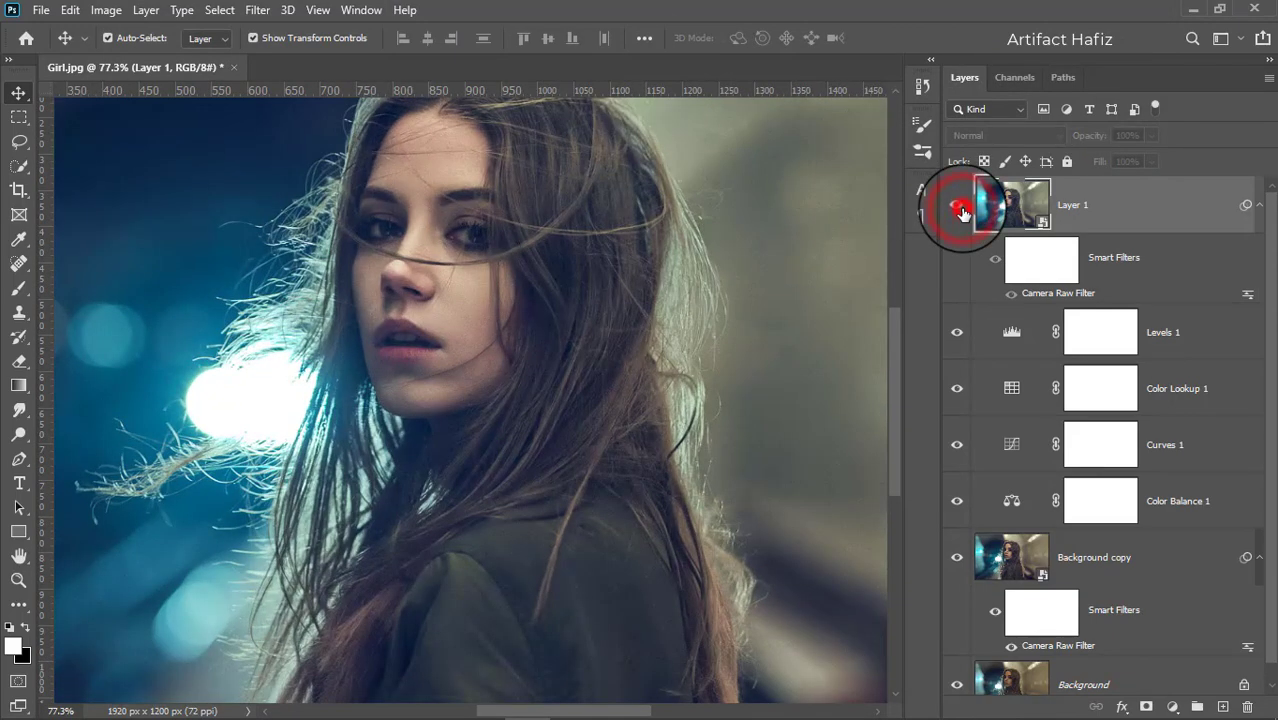
left_click(960, 210)
- Add a white layer mask to Layer 1 and ready the Brush tool with black as the foreground color
left_click(1098, 206)
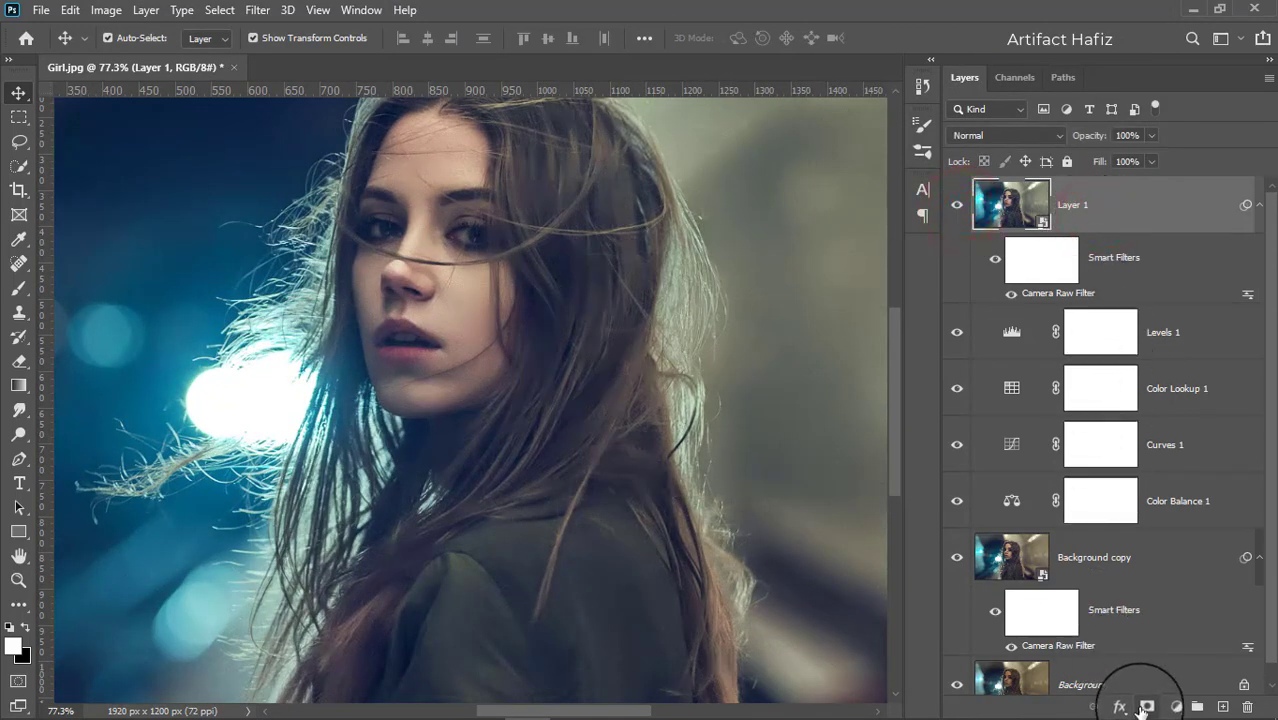
left_click(1146, 707)
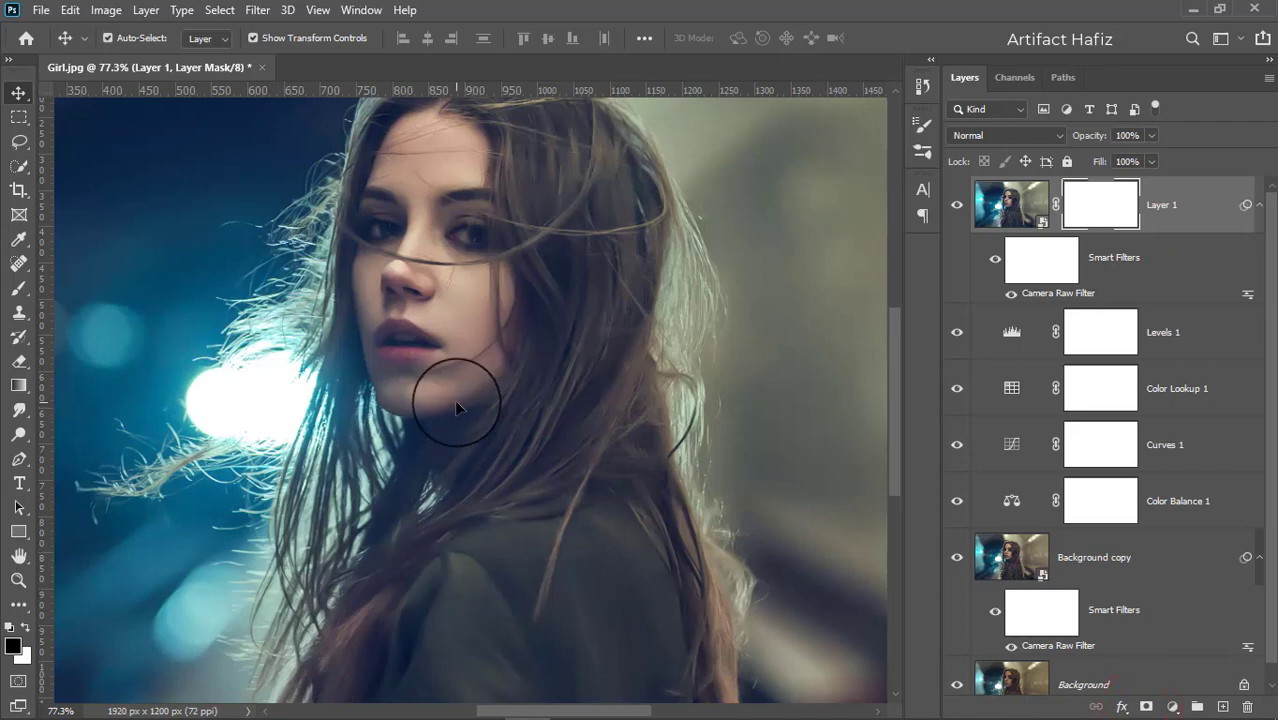
left_click(19, 286)
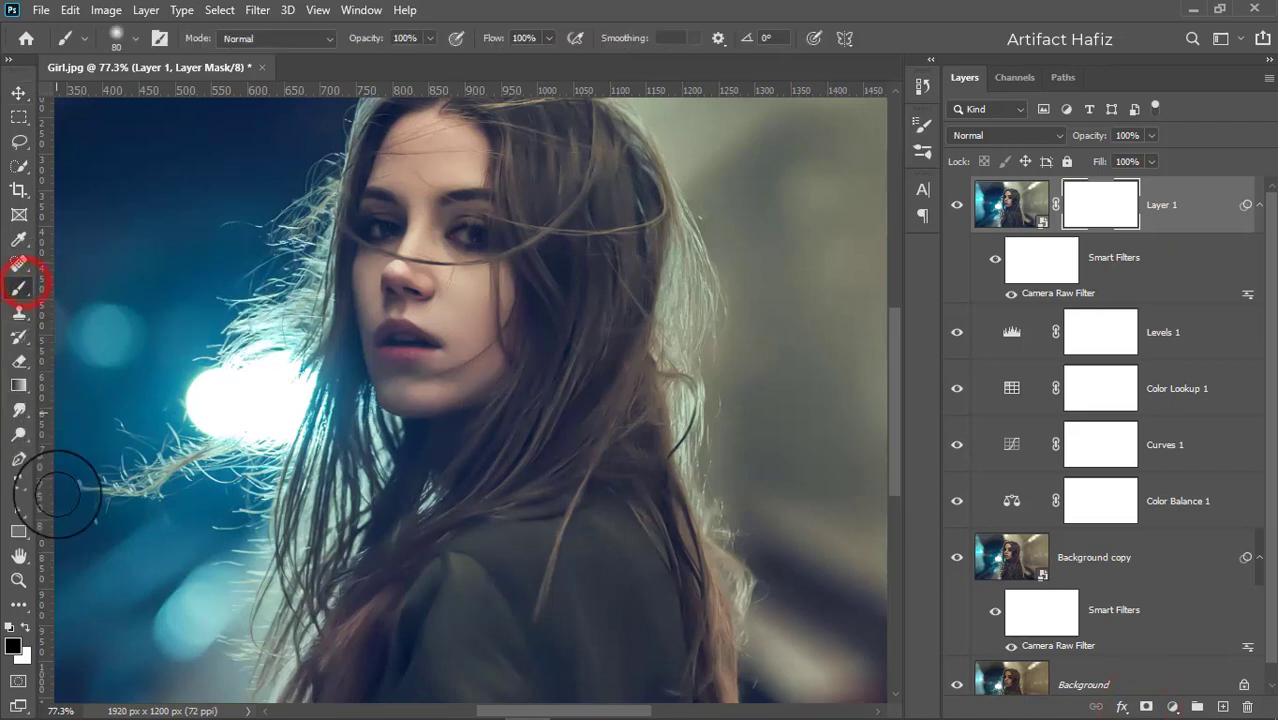
left_click(24, 627)
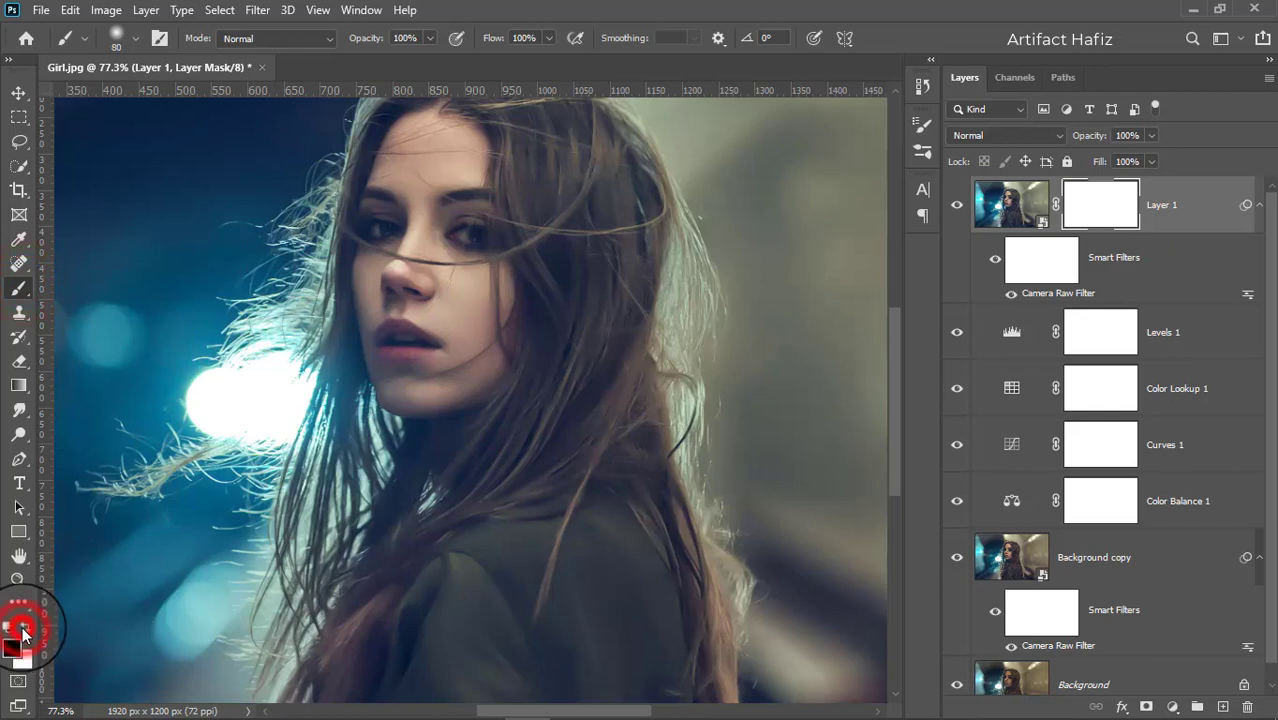
- Paint black over both eyes on the Layer 1 mask, using a 40 px brush and a 30 px brush
scroll(430, 280, "up", 5)
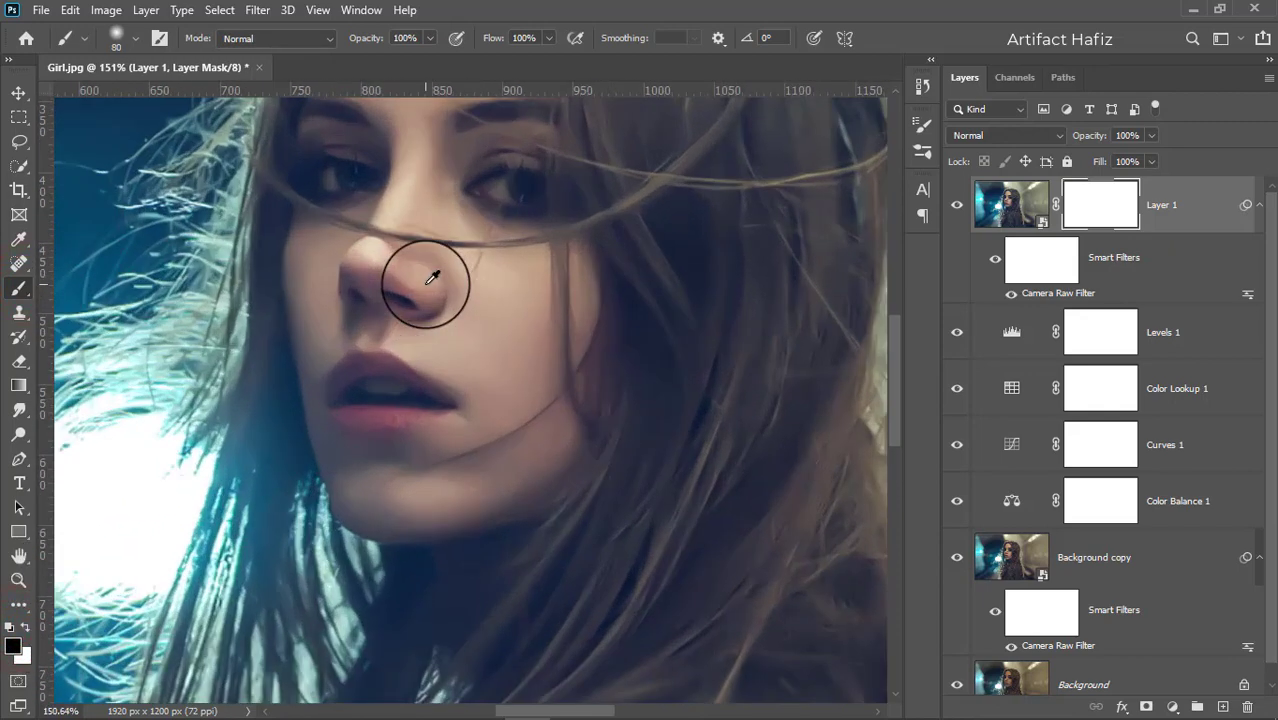
key("bracketleft")
key("bracketleft")
key("bracketleft")
key("bracketleft")
mouse_move(478, 182)
left_mouse_down()
mouse_move(526, 192)
mouse_move(535, 173)
mouse_move(542, 251)
left_mouse_up()
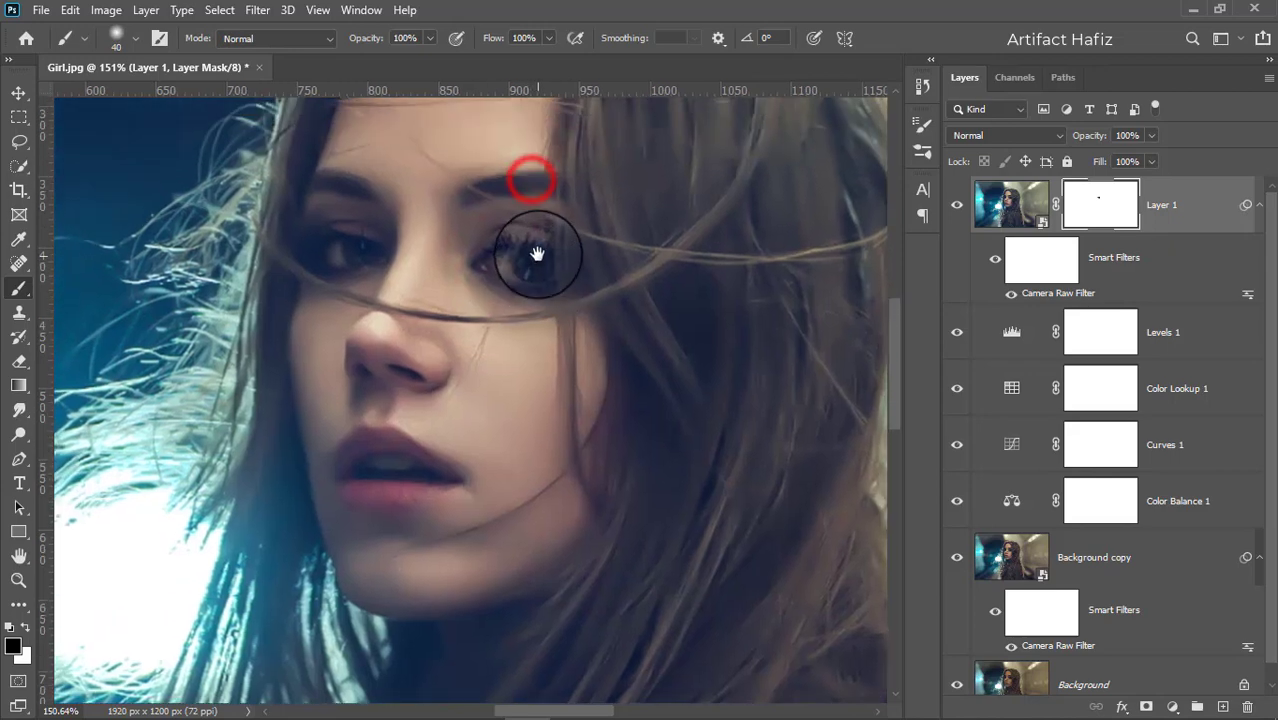
mouse_move(331, 254)
left_mouse_down()
mouse_move(340, 240)
mouse_move(366, 248)
left_mouse_up()
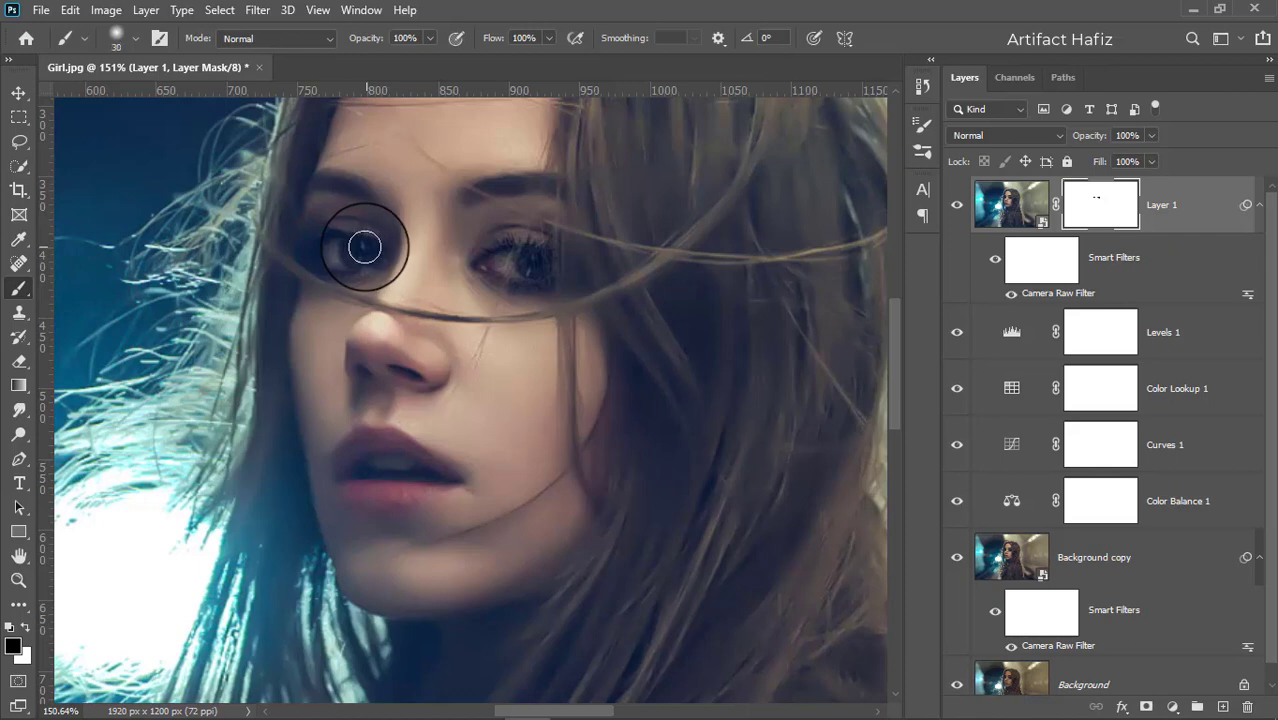
mouse_move(340, 245)
left_mouse_down()
mouse_move(365, 251)
mouse_move(318, 250)
left_mouse_up()
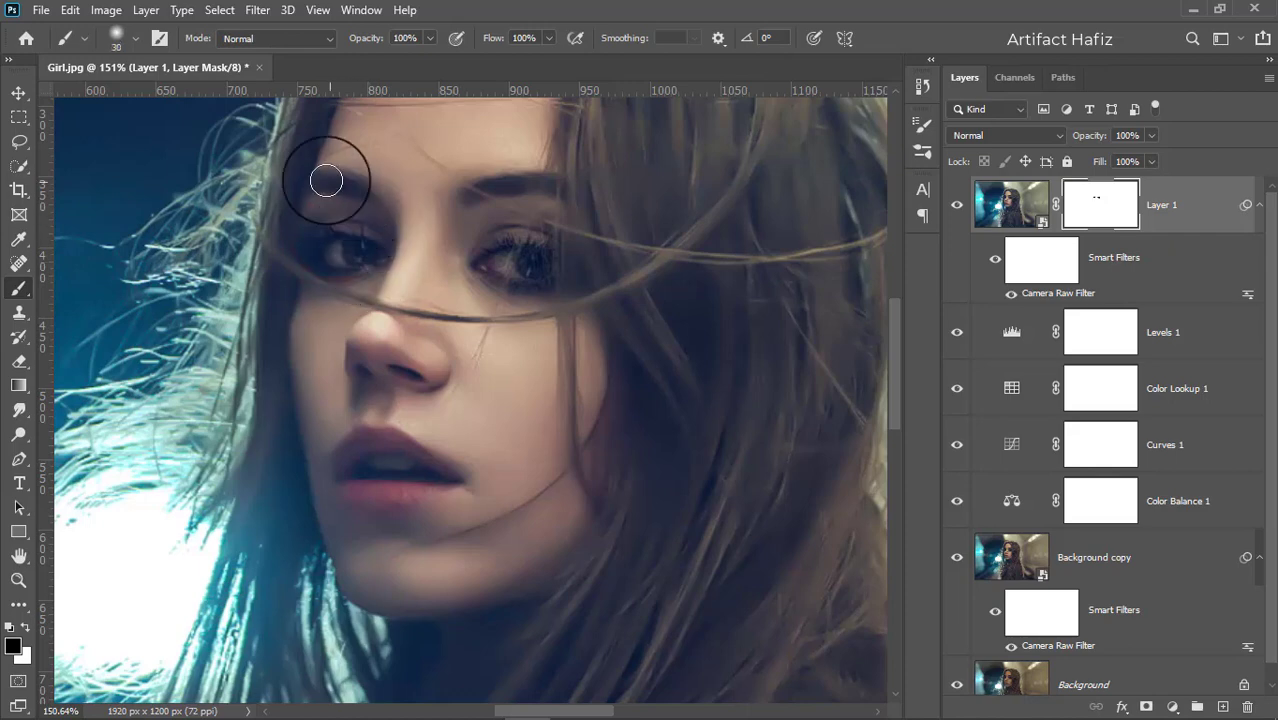
- Paint black over the eyebrows, nose and lips on the Layer 1 mask with a 25 px brush
left_click_drag(300, 185, 371, 194)
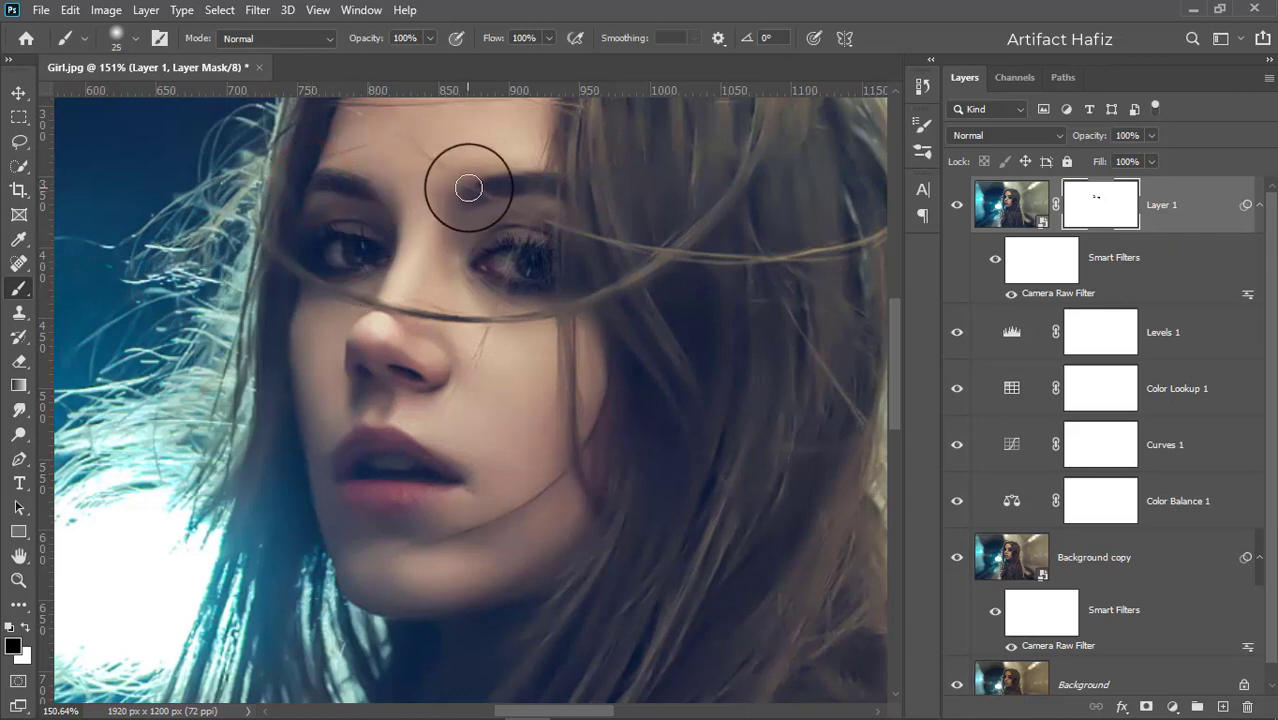
left_click_drag(468, 188, 569, 184)
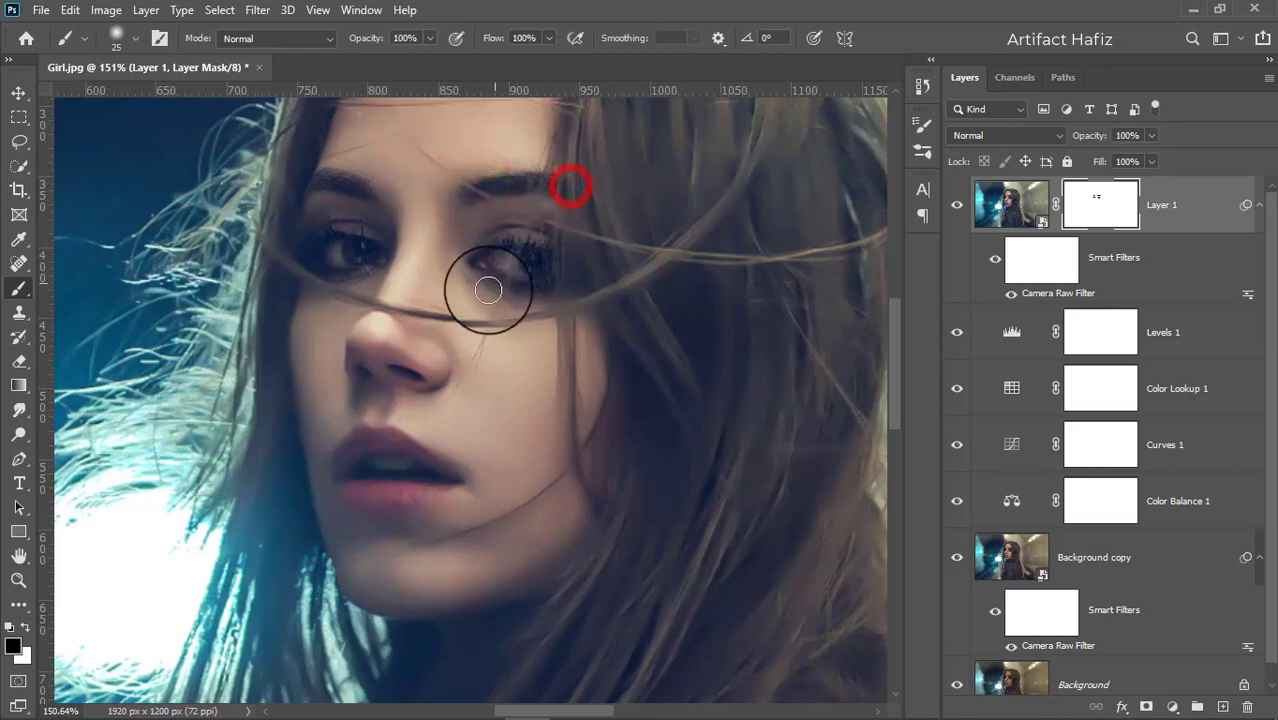
mouse_move(350, 363)
left_mouse_down()
mouse_move(418, 376)
mouse_move(441, 358)
mouse_move(385, 337)
left_mouse_up()
mouse_move(393, 265)
left_mouse_down()
mouse_move(379, 322)
mouse_move(422, 365)
mouse_move(359, 471)
mouse_move(342, 456)
mouse_move(391, 448)
mouse_move(428, 456)
mouse_move(434, 474)
mouse_move(337, 479)
mouse_move(453, 487)
left_mouse_up()
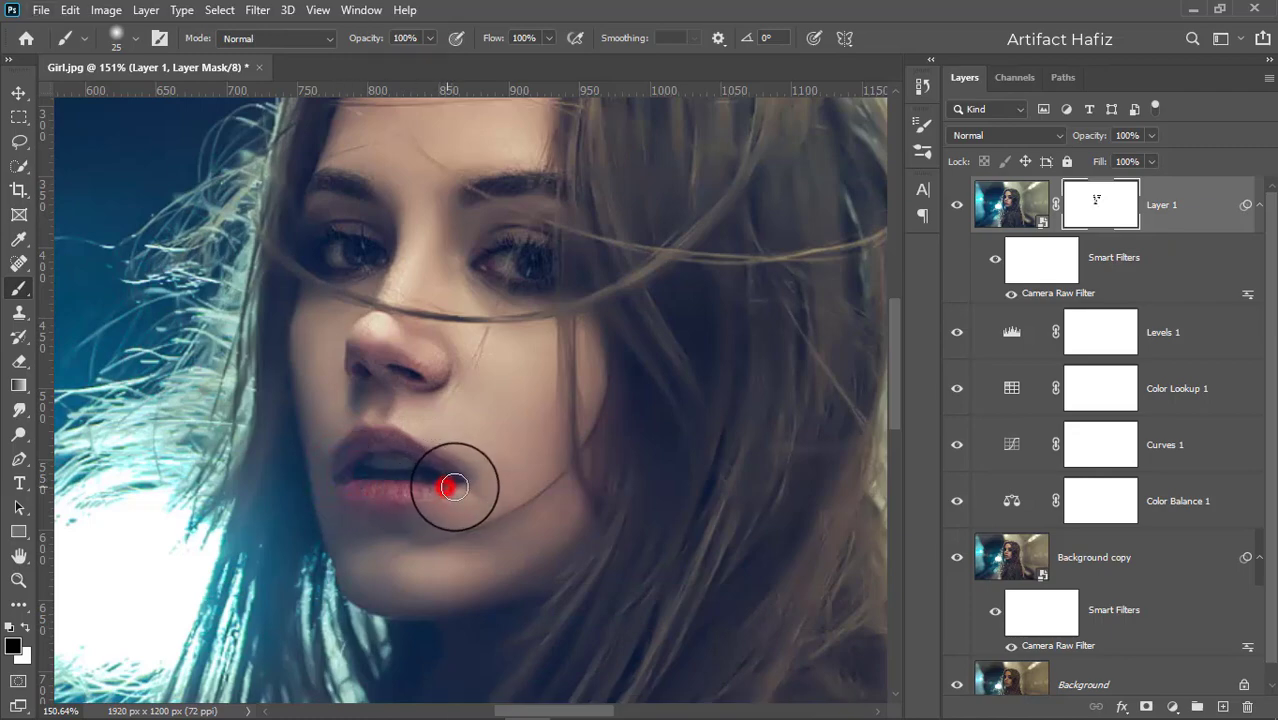
scroll(499, 450, "down", 5)
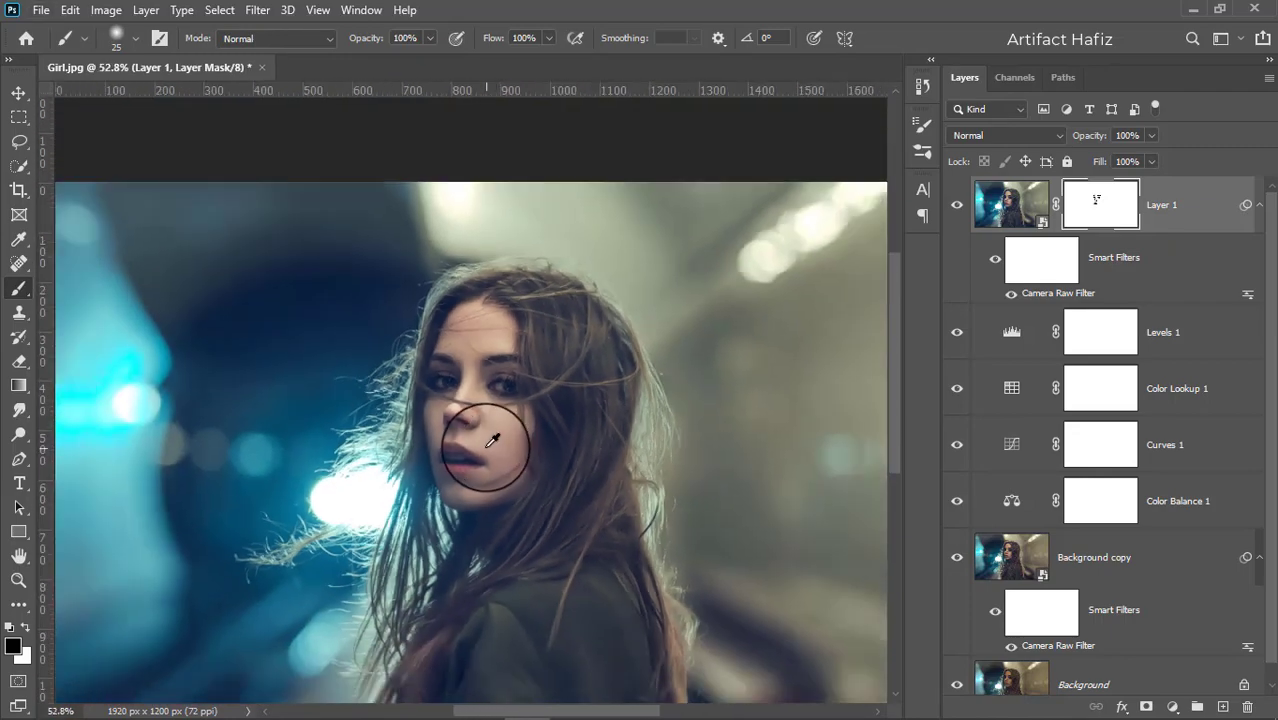
scroll(493, 440, "up", 3)
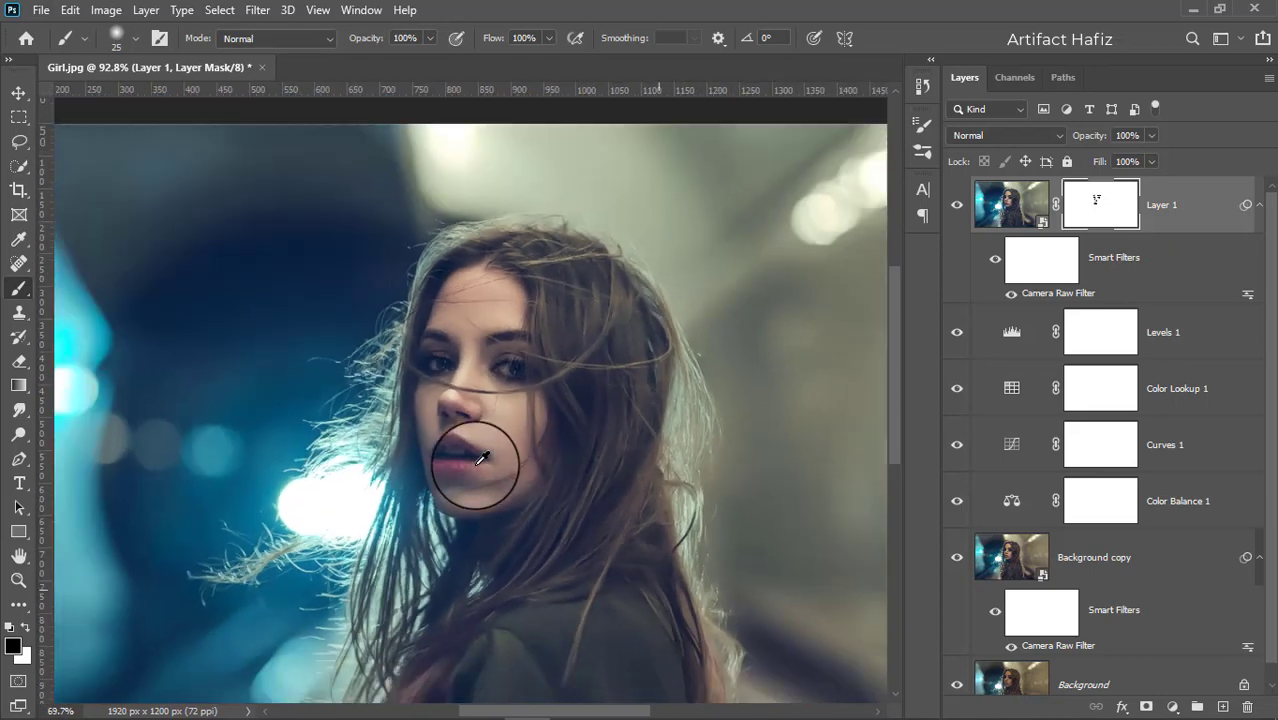
scroll(481, 458, "down", 3)
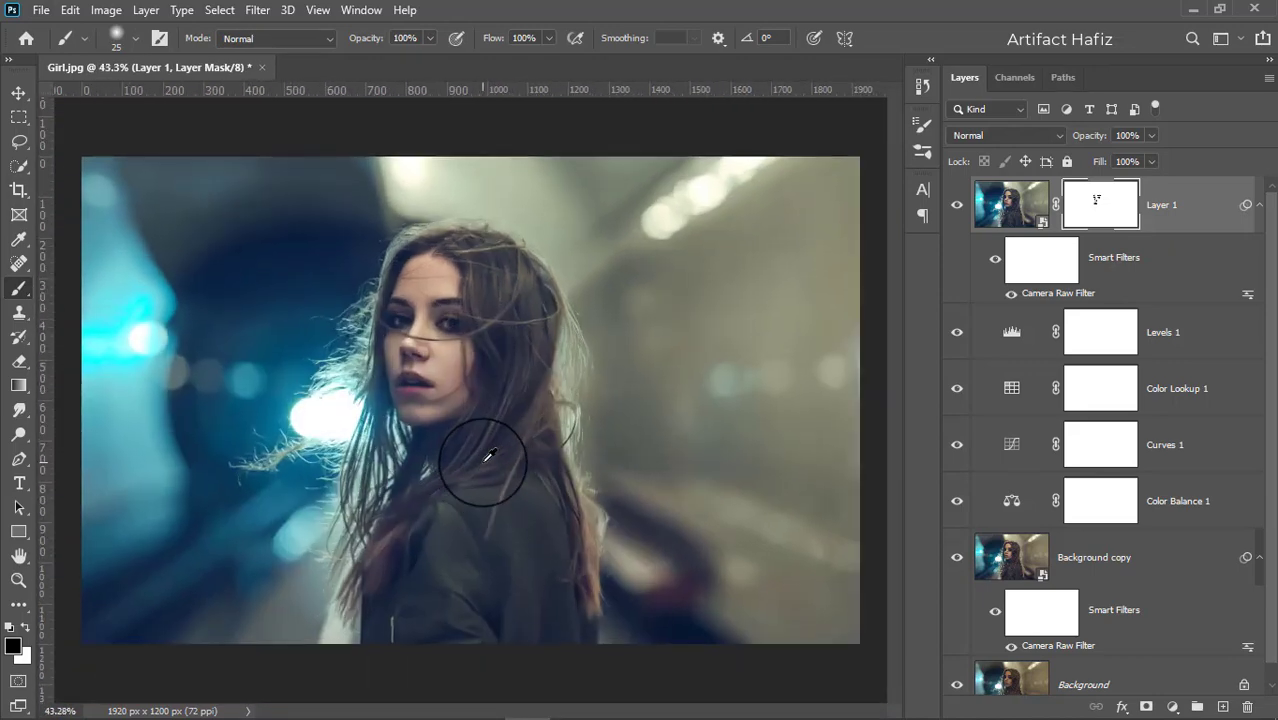
- Stamp all visible layers into a new layer above Layer 1 and convert it for Smart Filters
left_click(1158, 205)
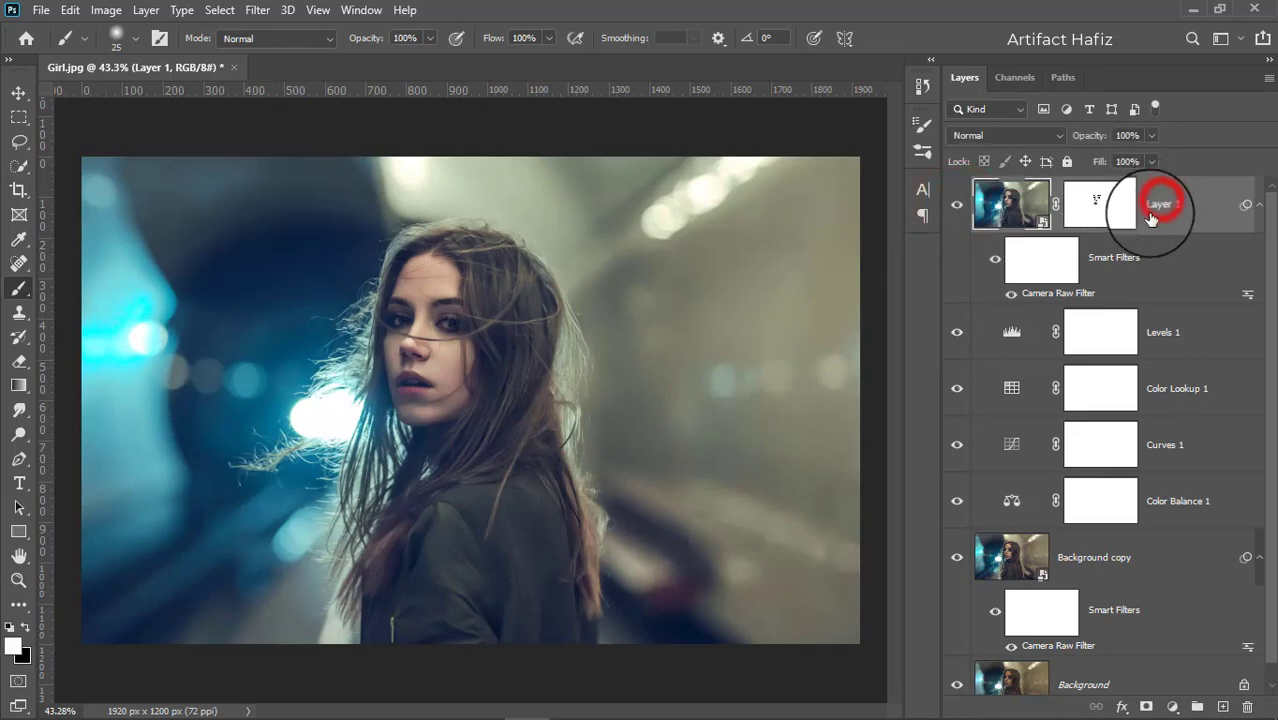
key("ctrl+alt+shift+e")
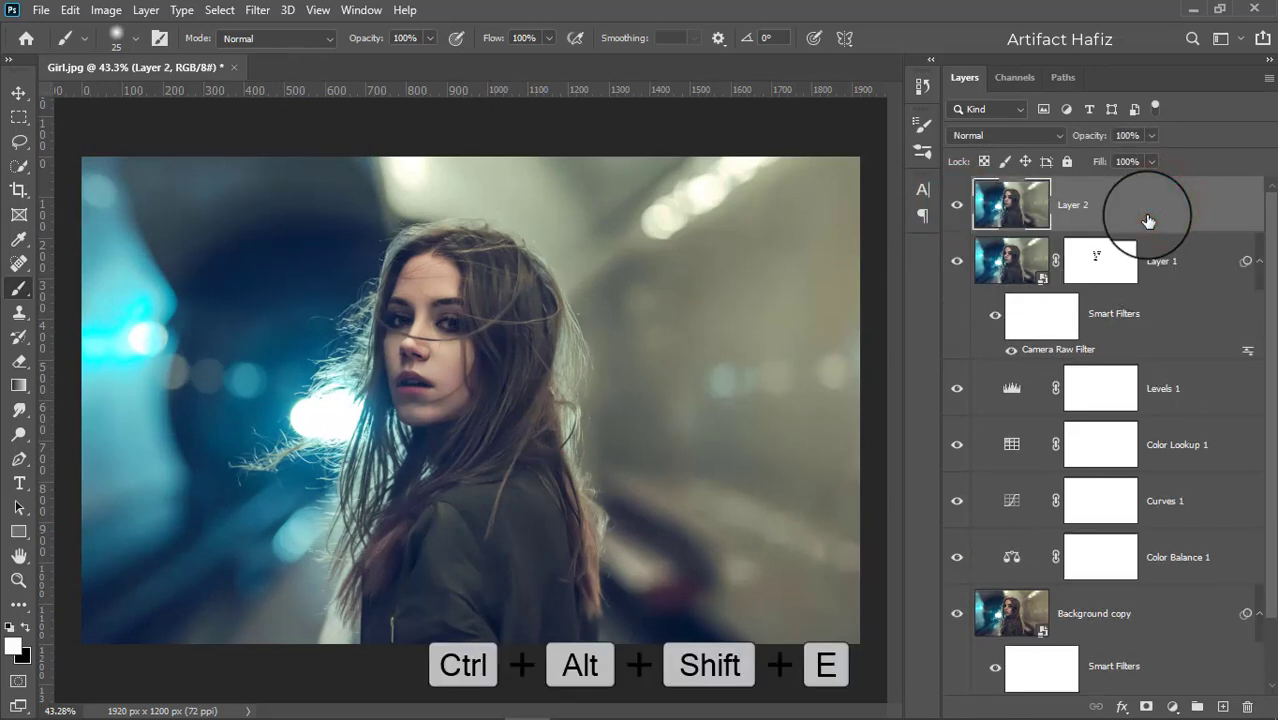
left_click(257, 10)
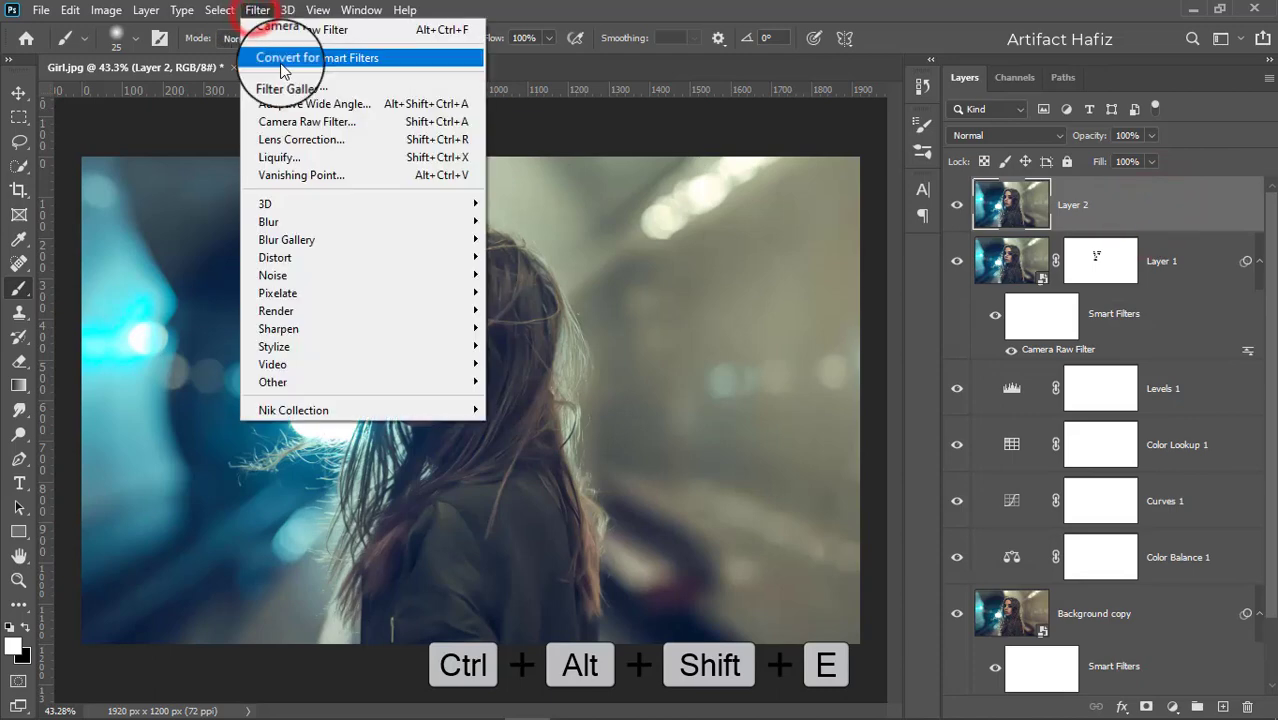
left_click(282, 60)
left_click(590, 282)
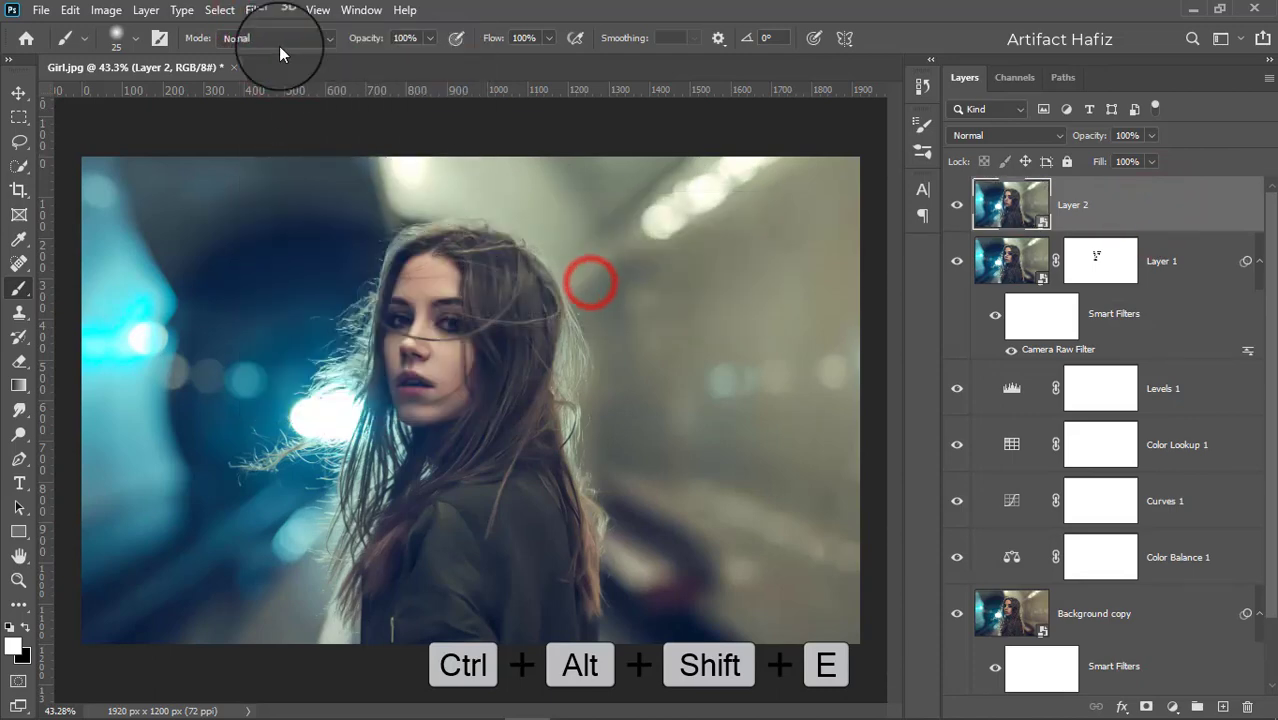
- Open the Camera Raw Filter on Layer 2 and set Clarity to +51 and Contrast to -17
left_click(262, 12)
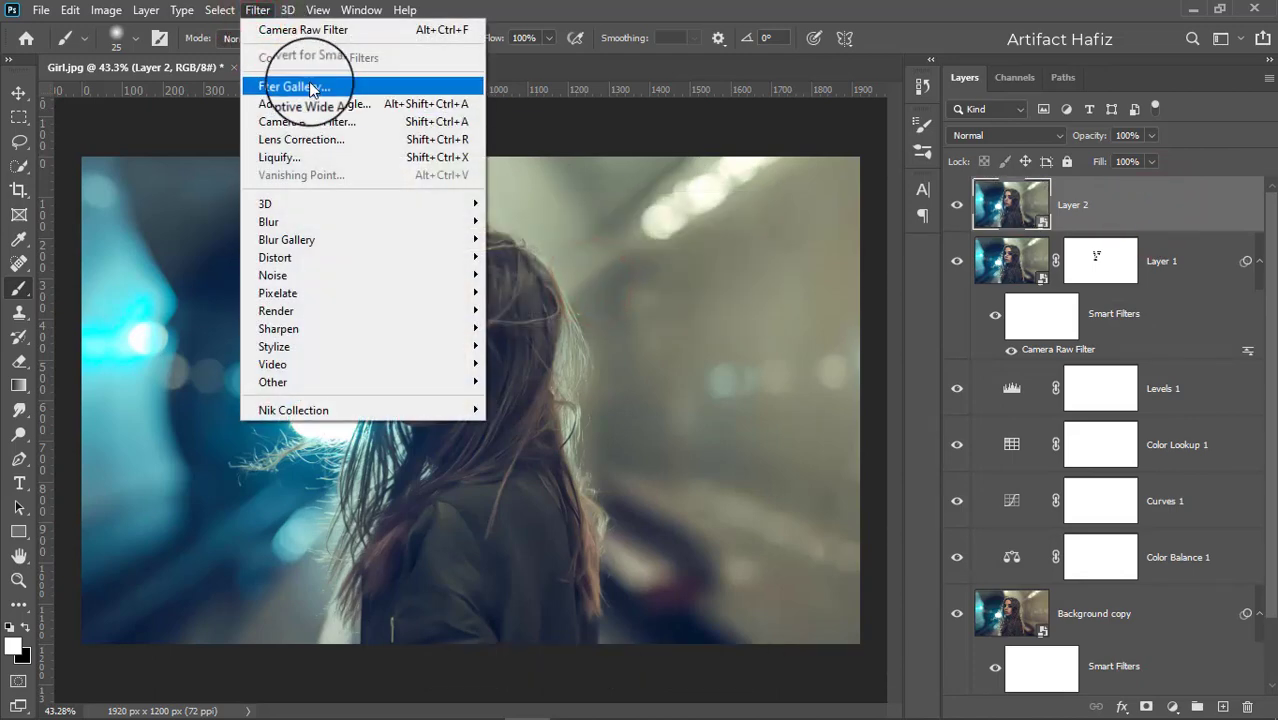
left_click(309, 123)
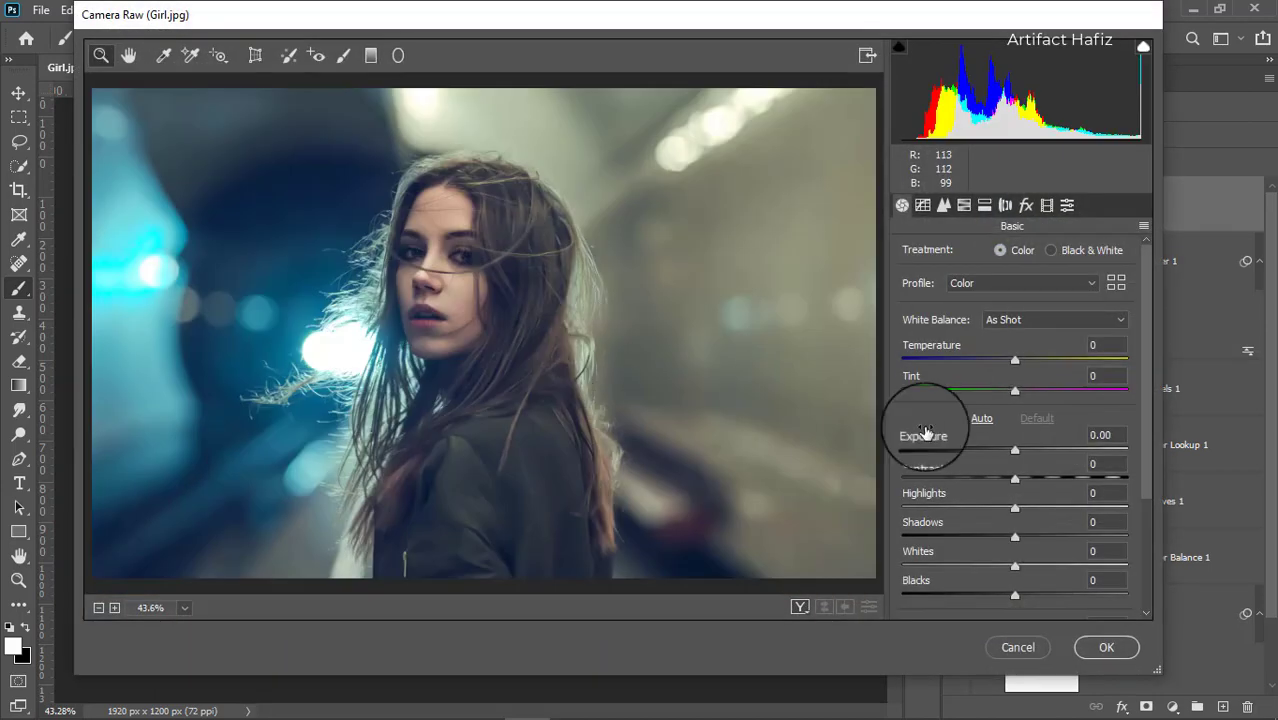
scroll(1062, 438, "down", 3)
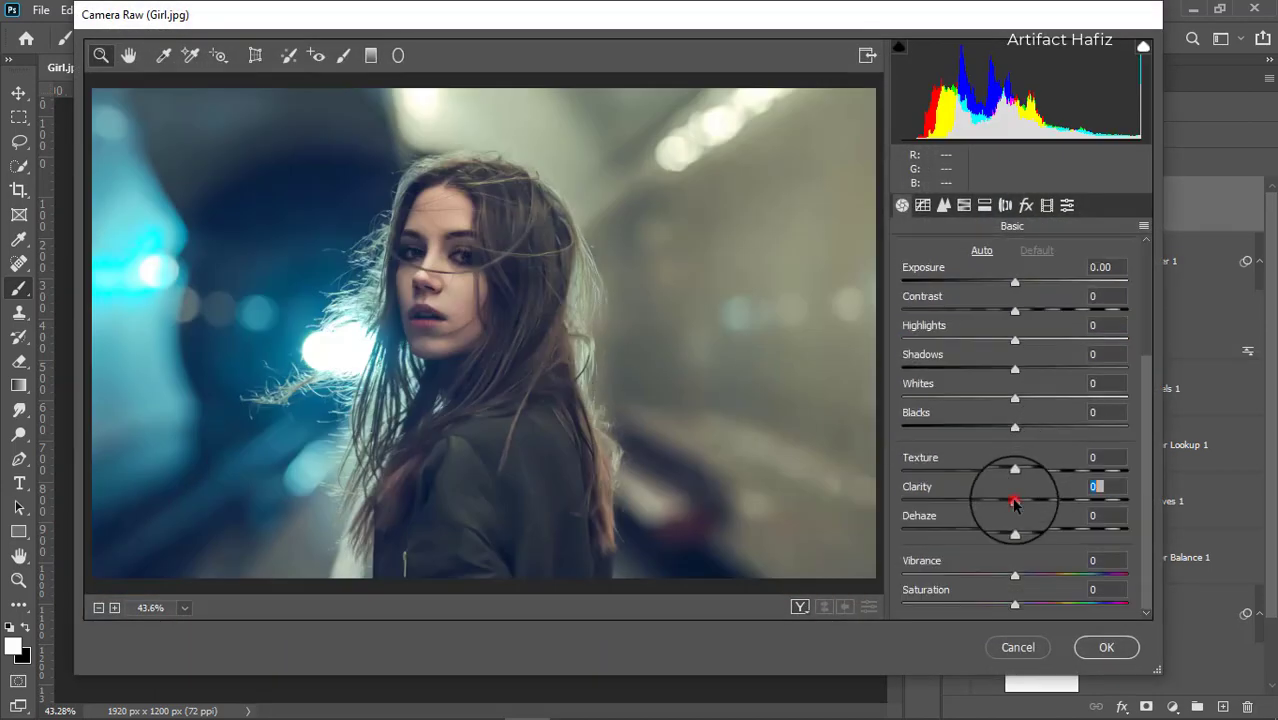
left_click_drag(1014, 503, 1071, 505)
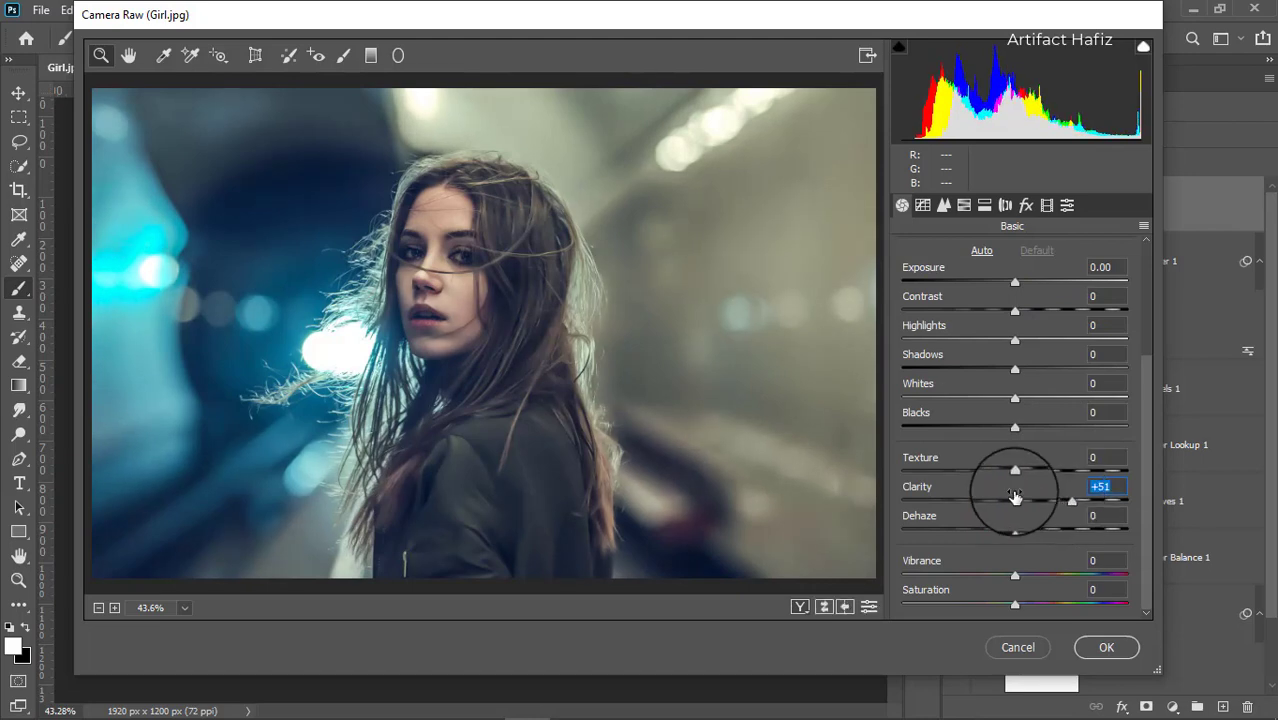
scroll(1010, 468, "up", 3)
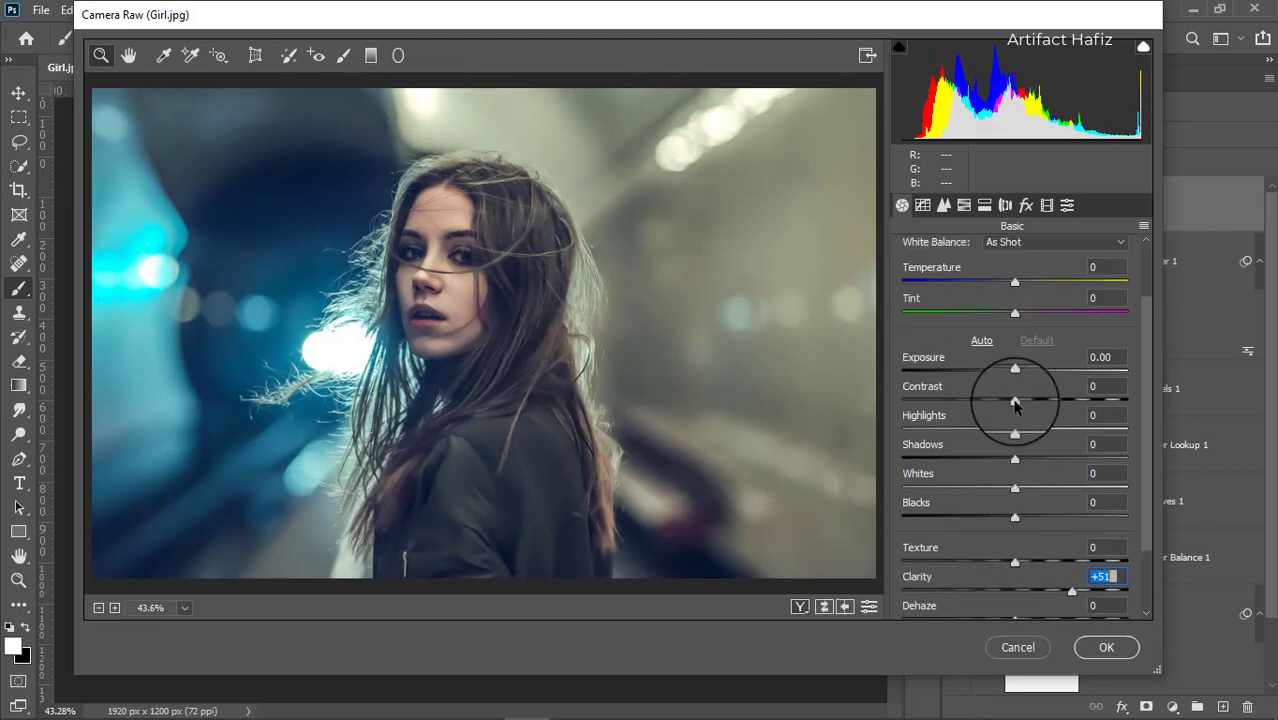
left_click_drag(1014, 403, 996, 410)
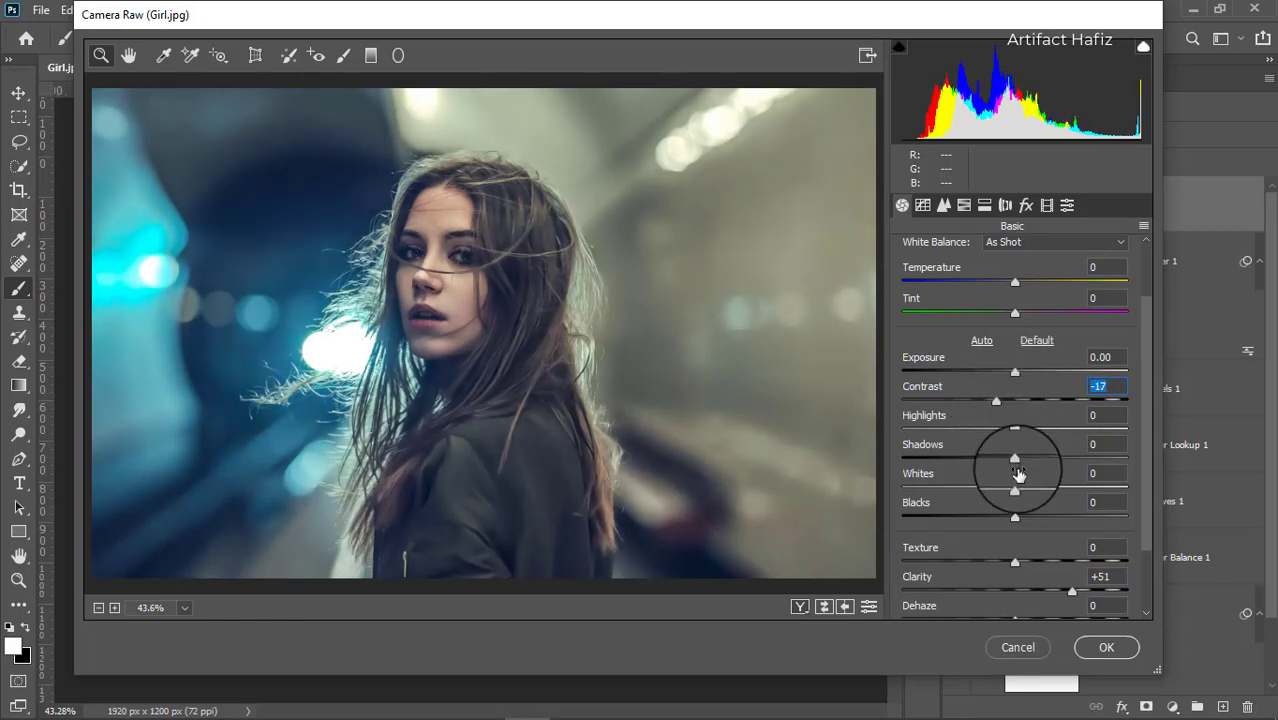
- Set Whites to +31, raise Vibrance moderately, and apply the Camera Raw Filter to Layer 2
scroll(1018, 474, "down", 1)
scroll(1018, 474, "down", 1)
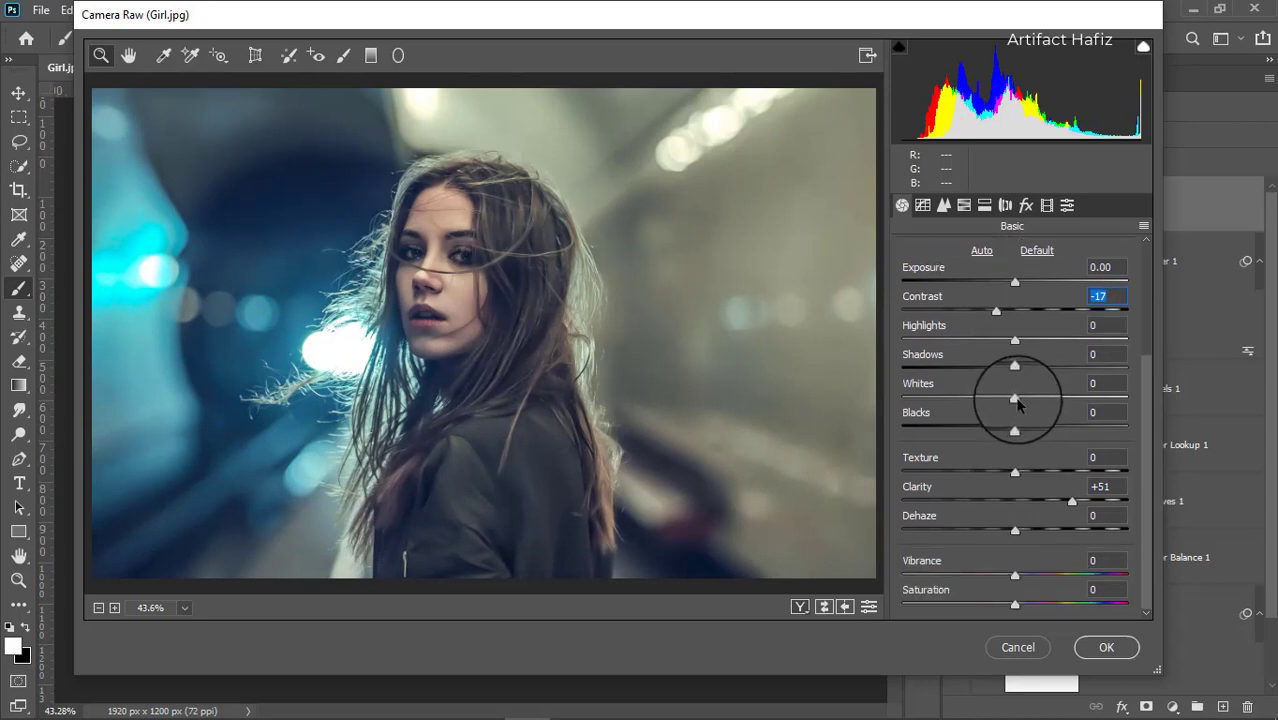
left_click_drag(1015, 398, 1054, 417)
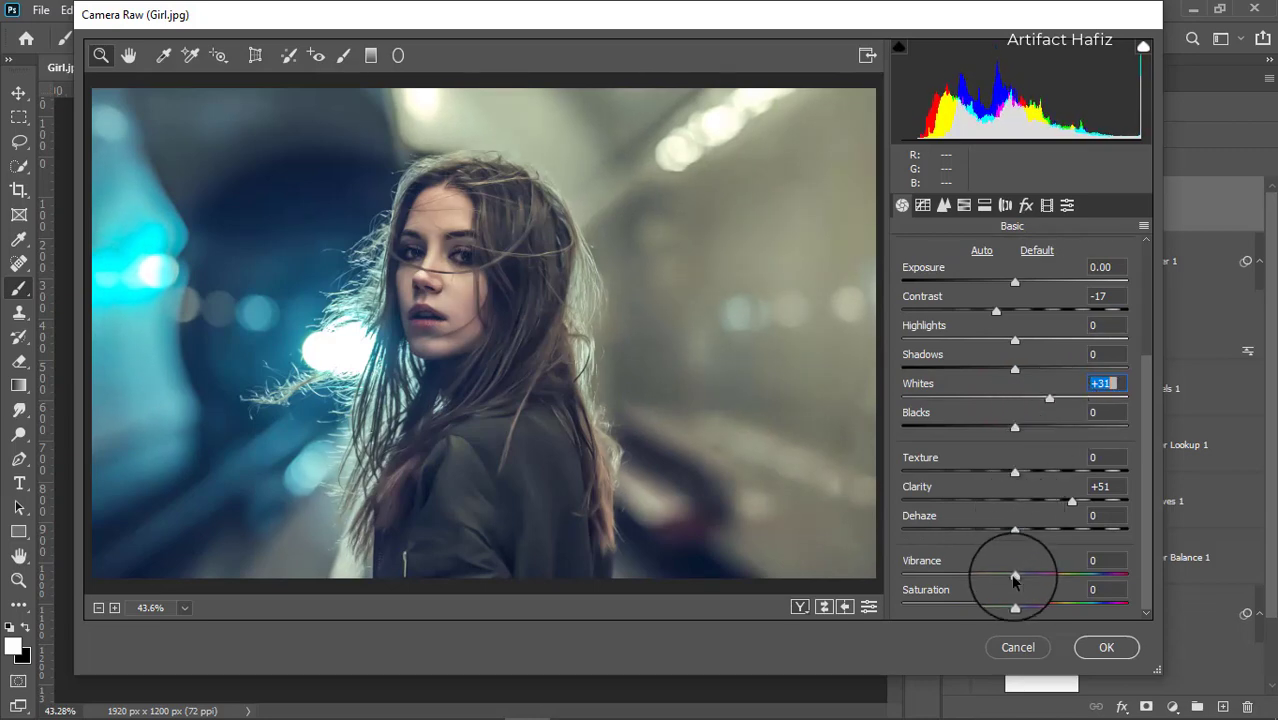
left_click_drag(1012, 577, 1061, 577)
left_click(1093, 648)
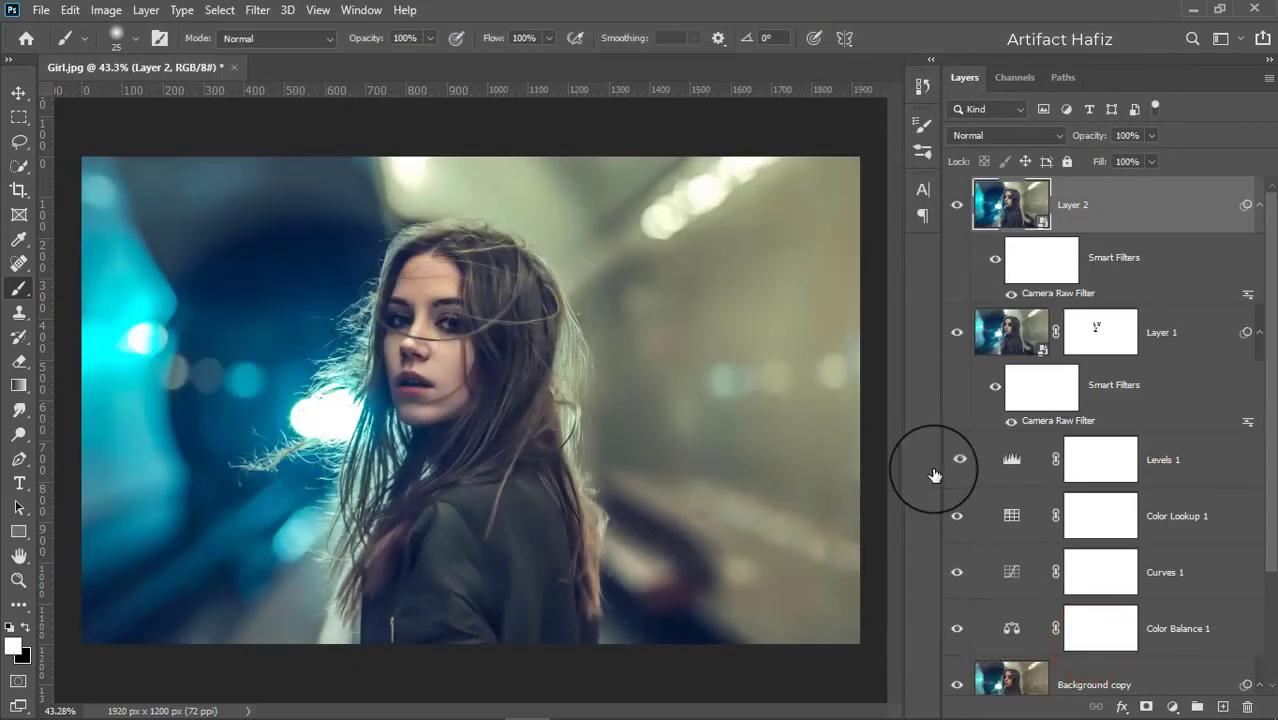
- Compare the graded portrait with the original by toggling the visibility of all layers except Background
scroll(1055, 460, "down", 3)
key("alt")
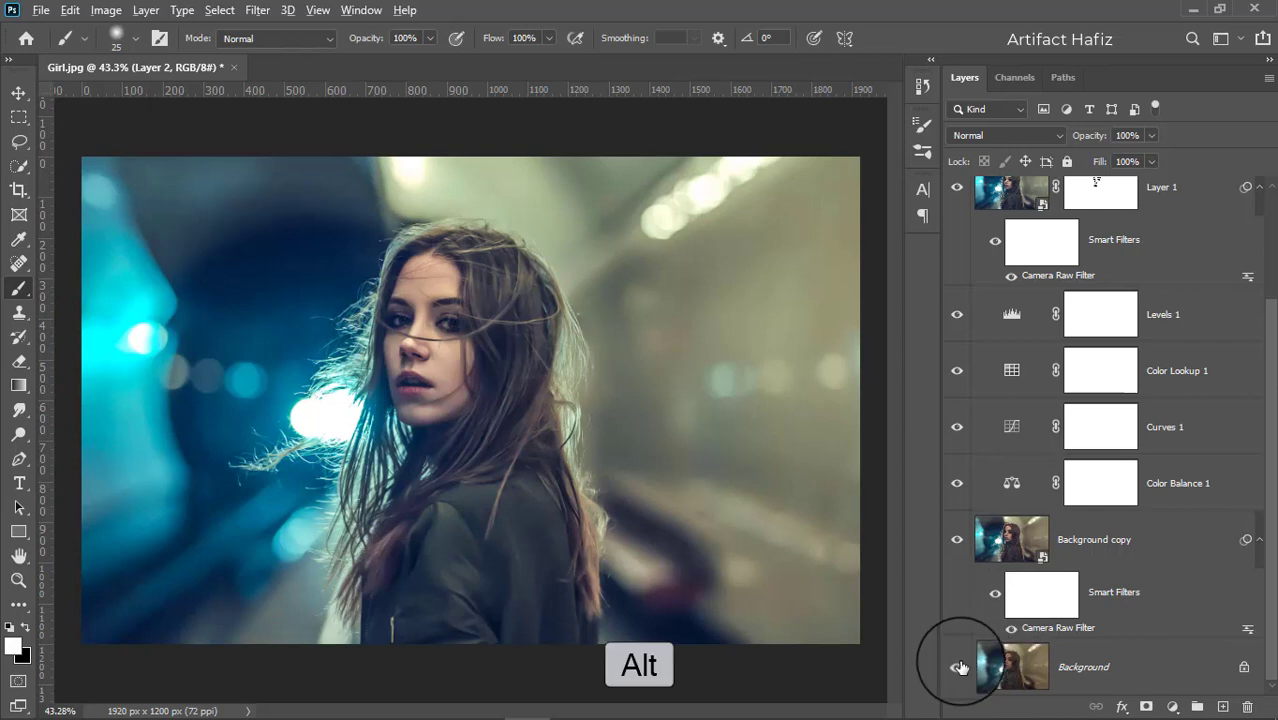
left_click(958, 670, "alt")
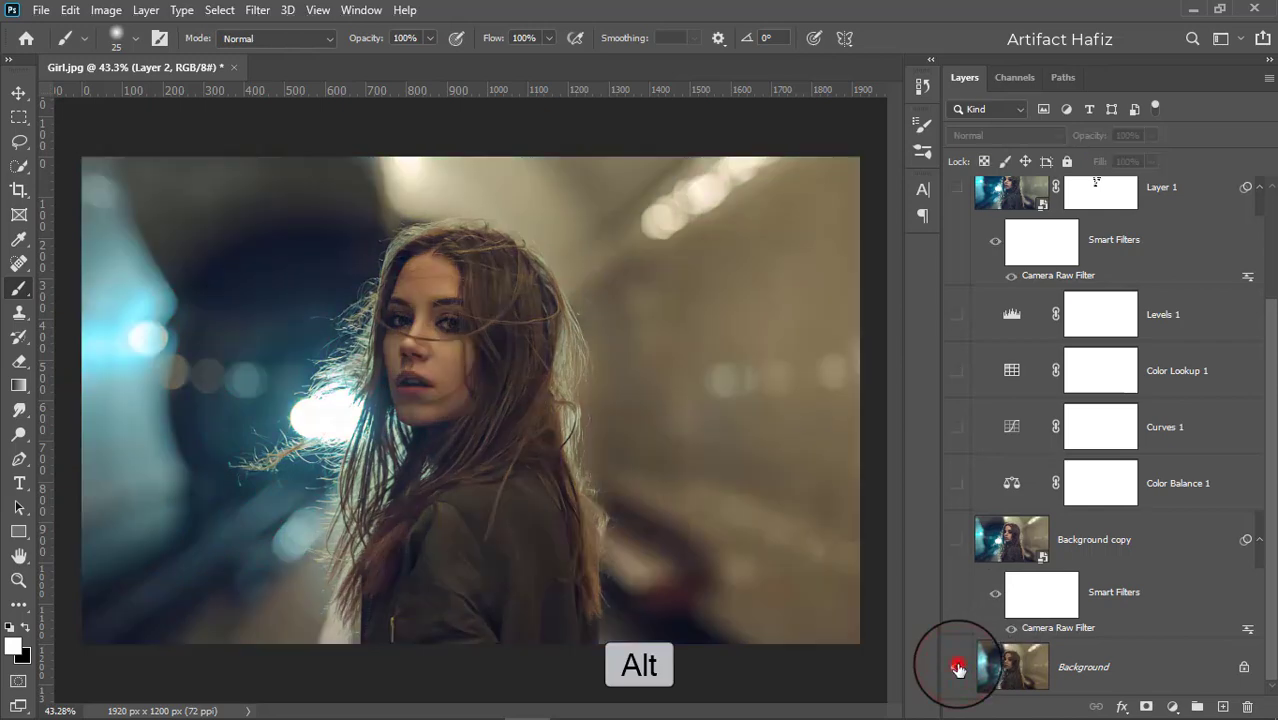
left_click(958, 669, "alt")
left_click(958, 669, "alt")
left_click(958, 669, "alt")
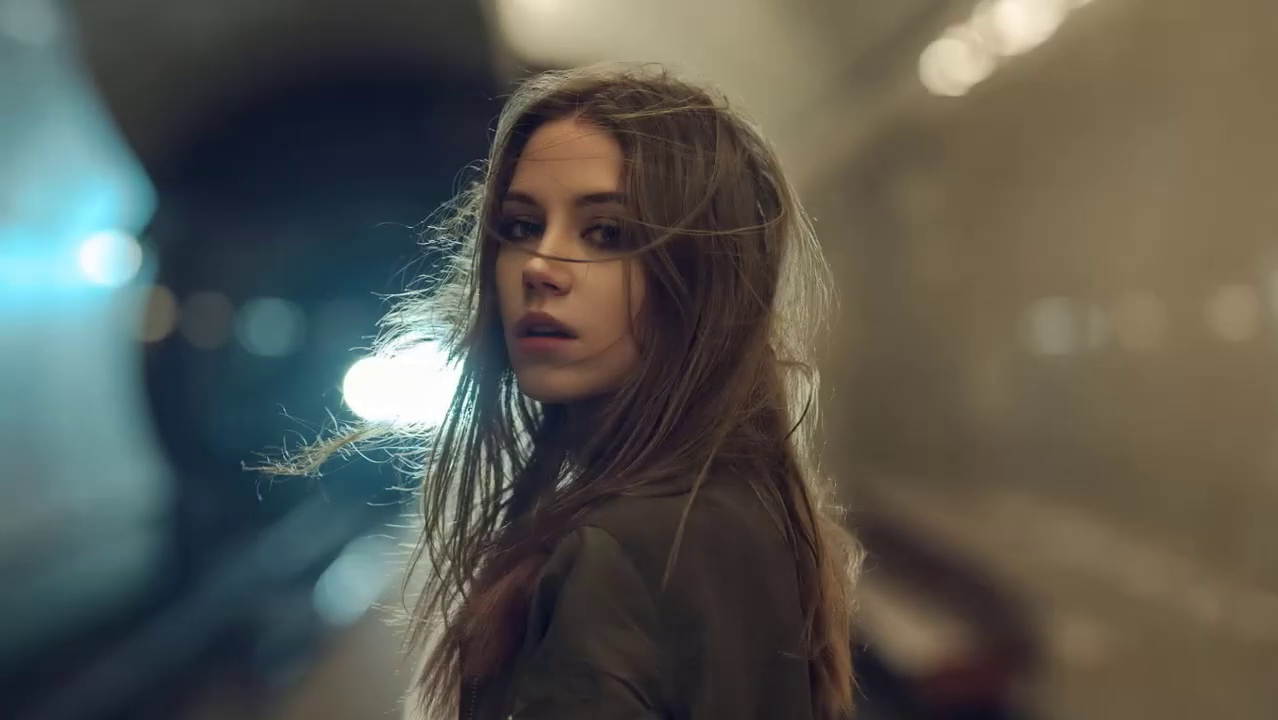